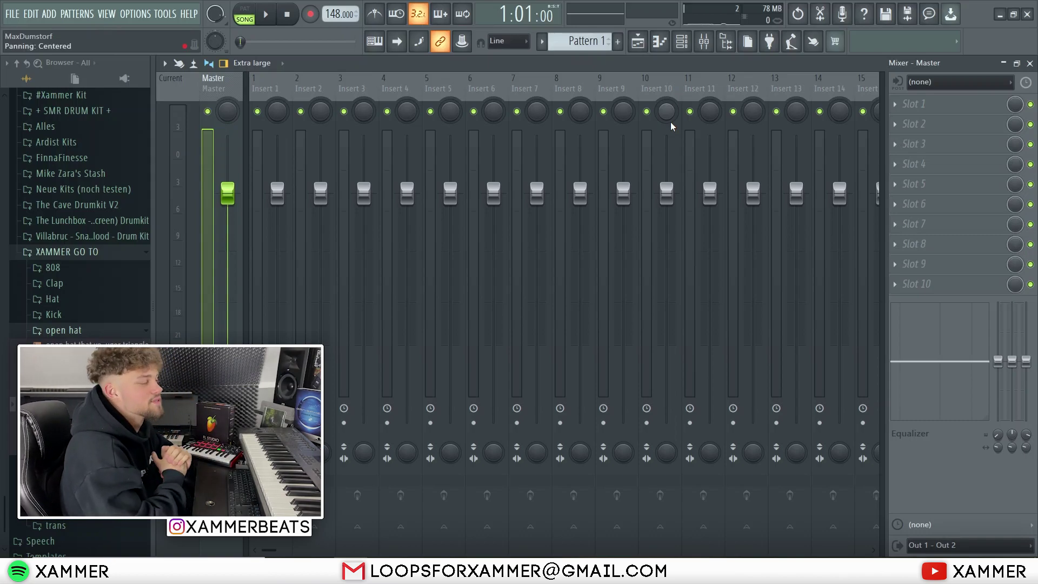
Show the playlist with both trabbey - heartless loop clips in view and play the loop from the start.
left_click(643, 48)
scroll(401, 121, "up", 3)
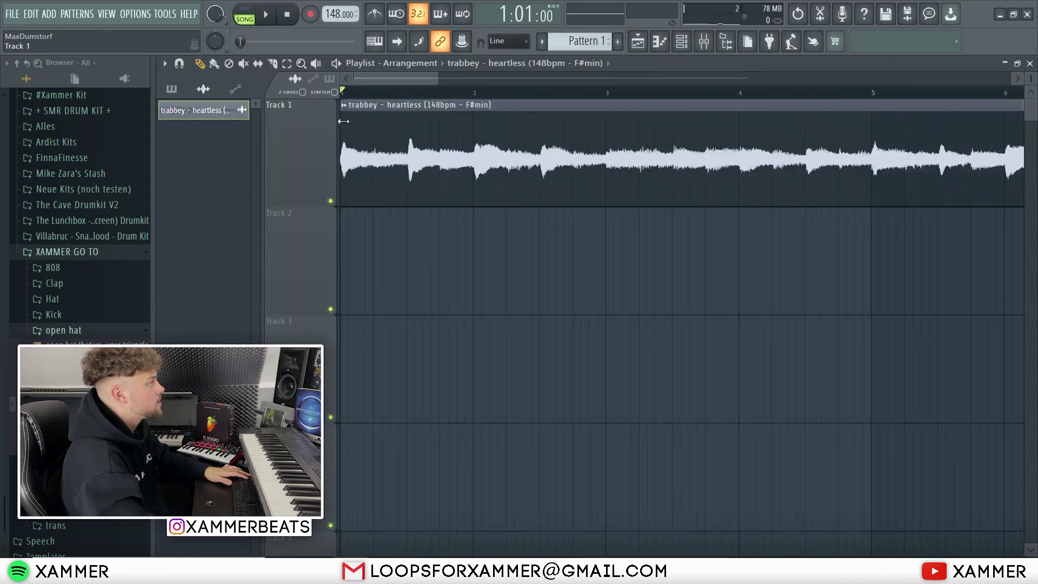
left_click(457, 331)
scroll(514, 346, "down", 1)
right_click(504, 389)
scroll(478, 338, "down", 5)
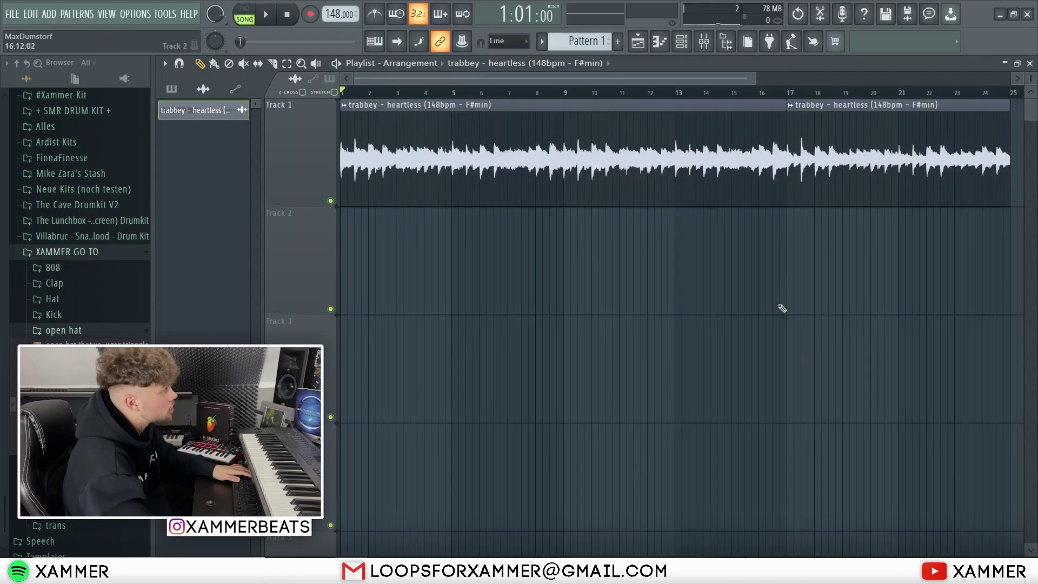
key("space")
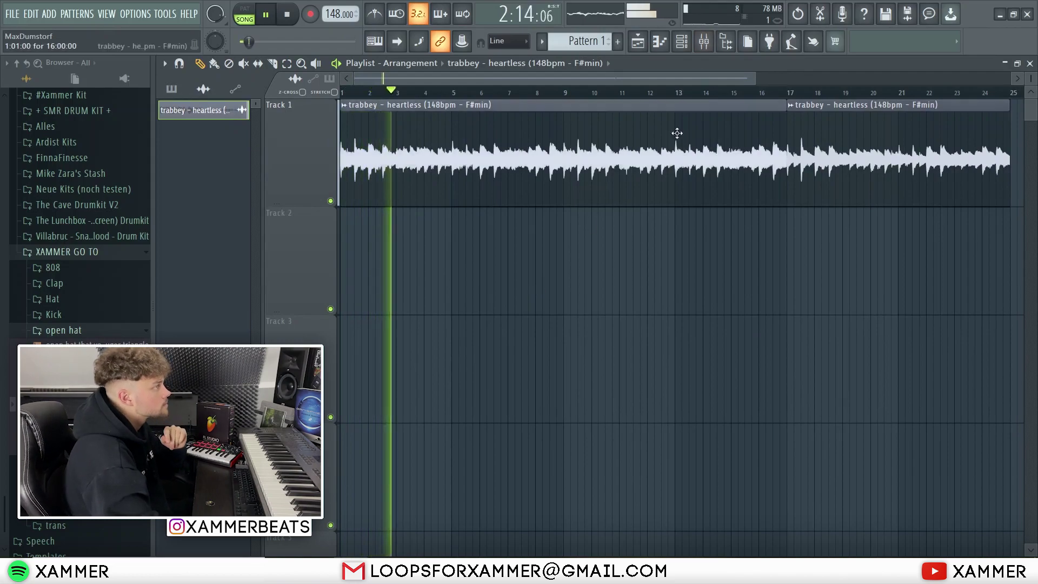
Route the trabbey - heartless loop to mixer insert 10, stop playback and return to the playlist.
left_click(703, 41)
left_click(651, 116)
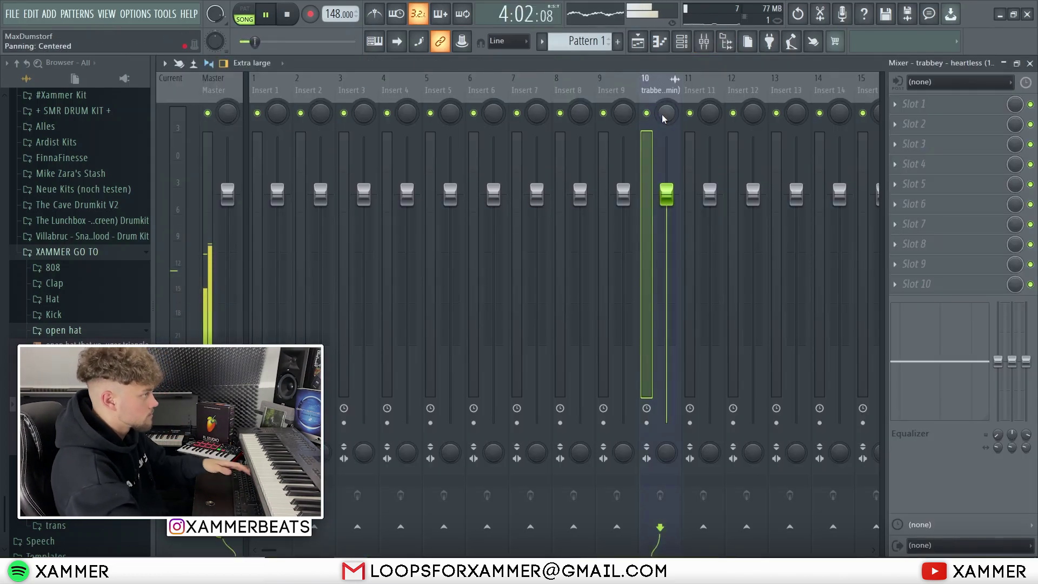
left_click(638, 43)
key("space")
left_click(697, 43)
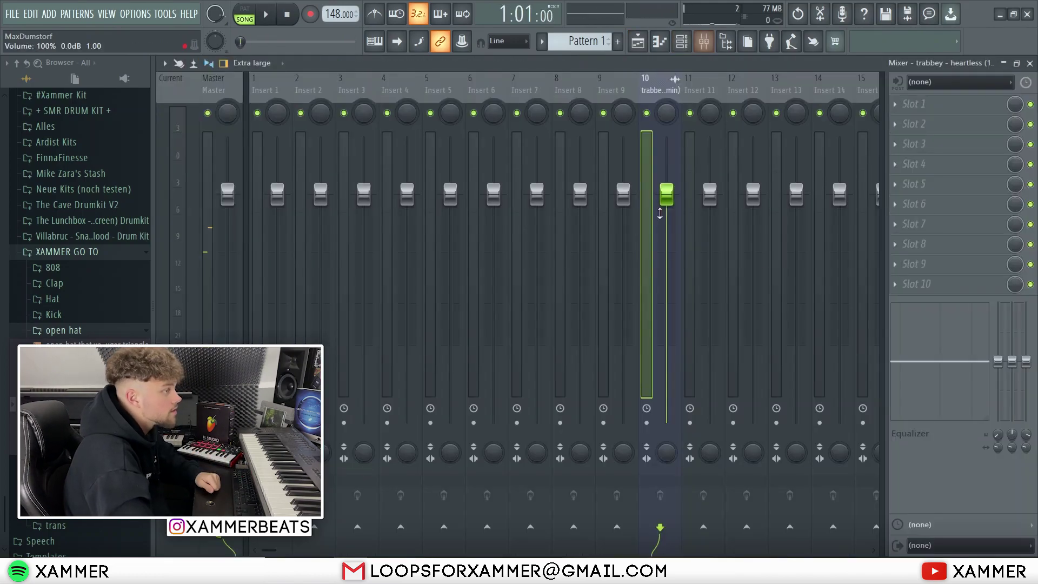
left_click(637, 42)
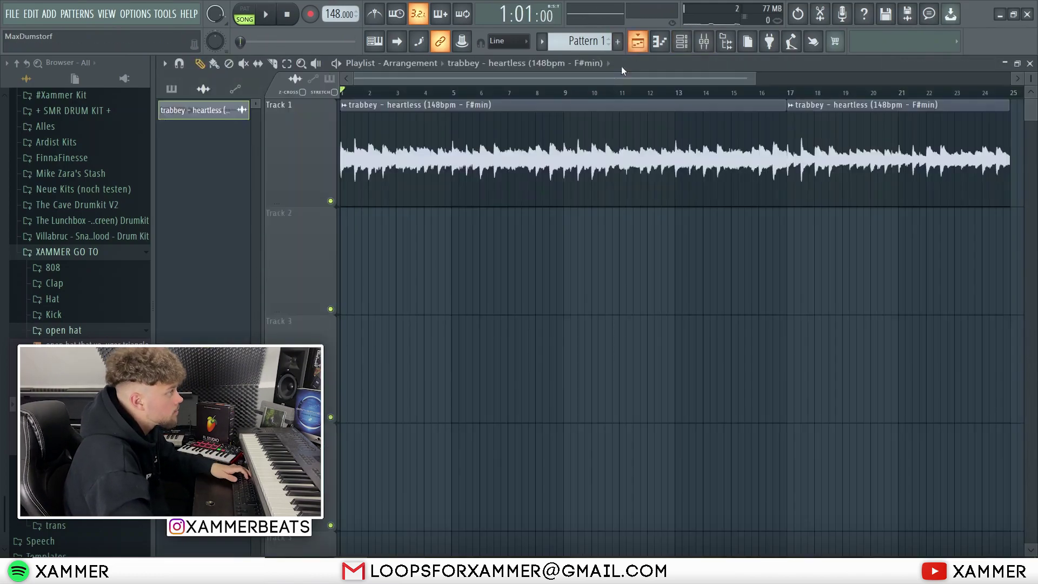
Lower the loop's pitch shift past -100 cents in its channel settings, play it back and close the settings.
double_click(561, 155)
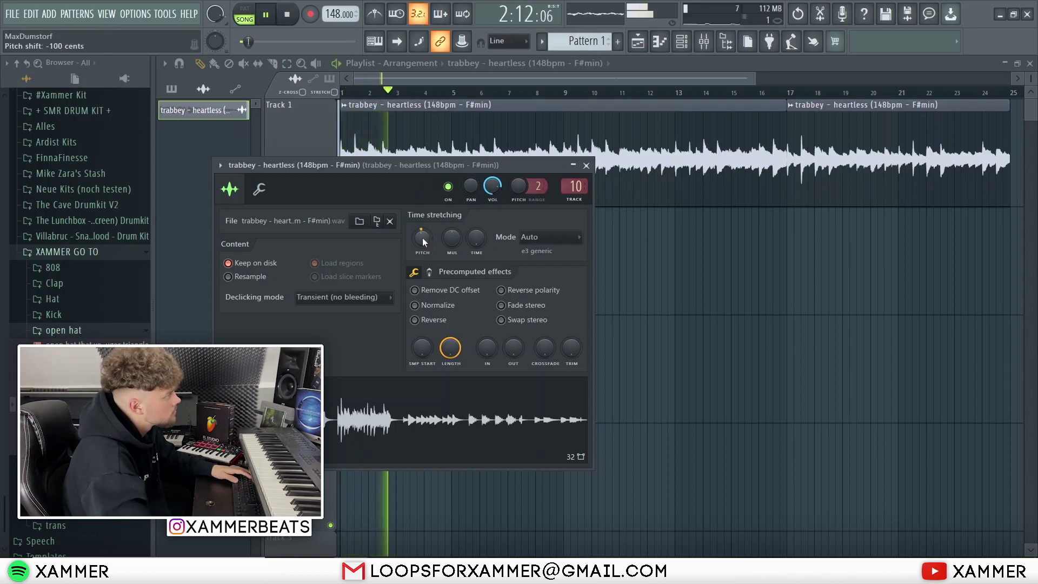
key("space")
left_click_drag(422, 238, 423, 254)
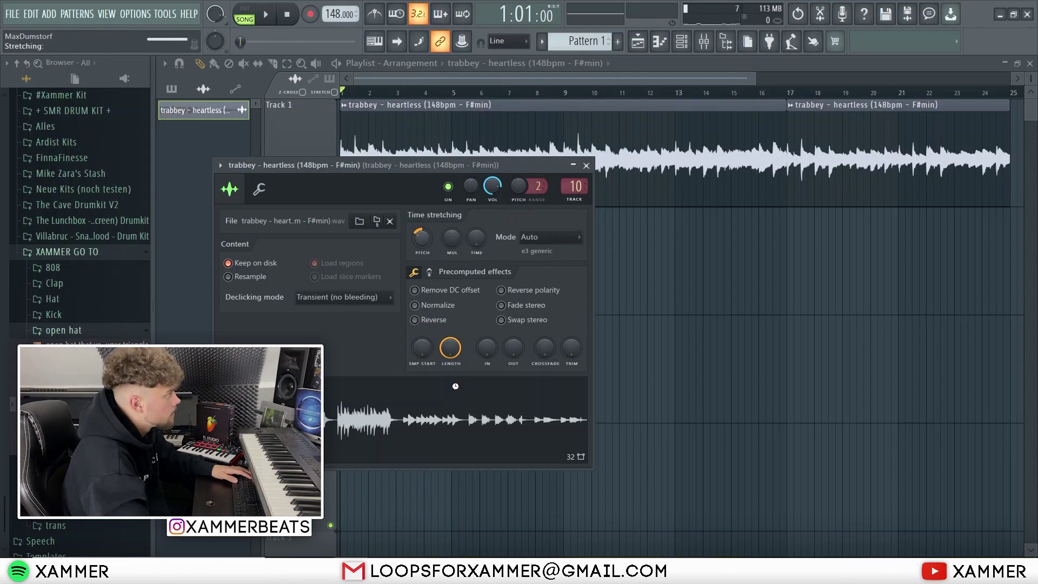
key("space")
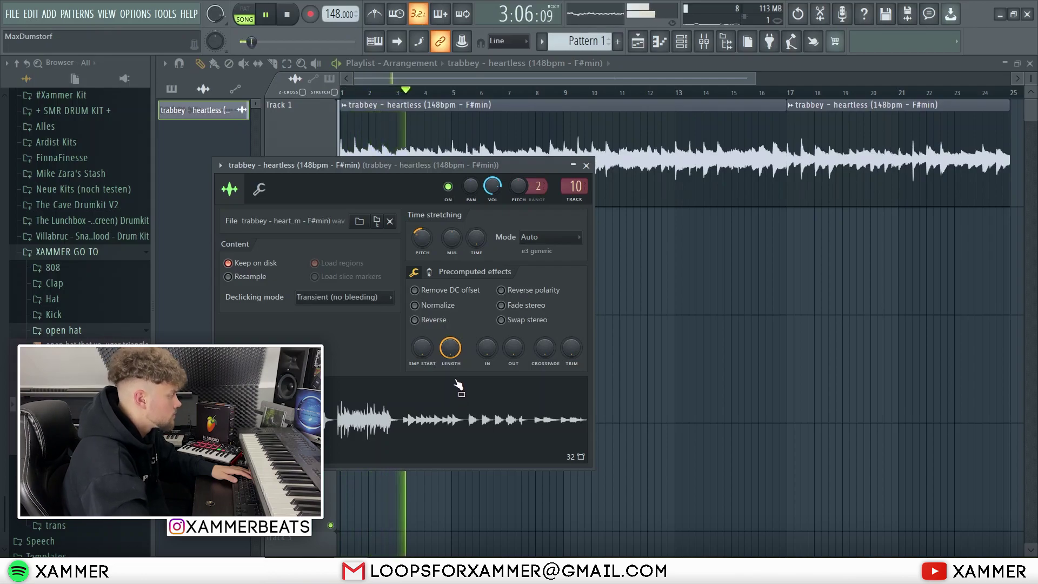
left_click(586, 166)
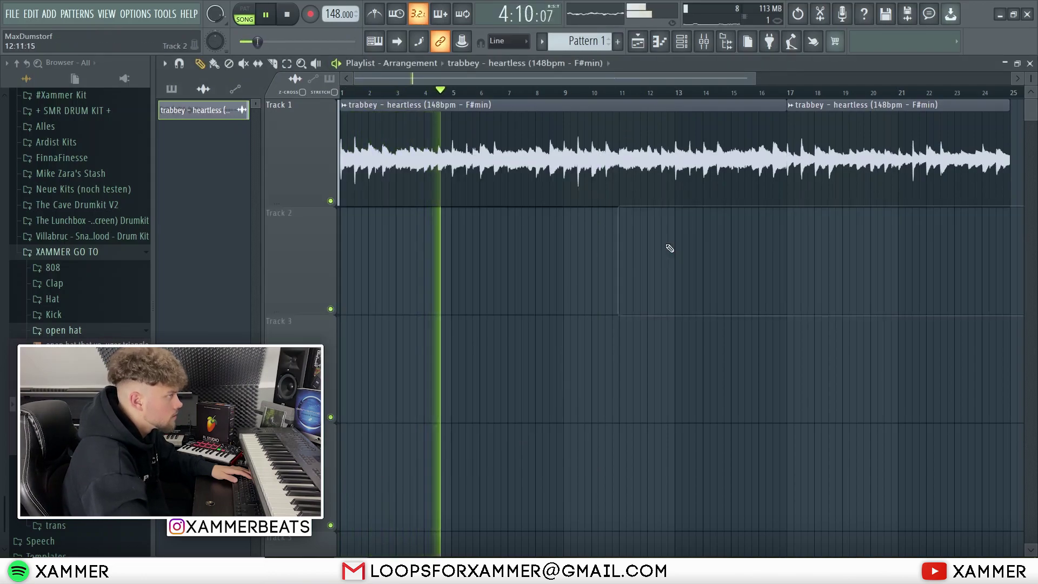
Listen to the second loop clip from bar 17, stop playback and return the playhead to the start.
left_click(785, 93)
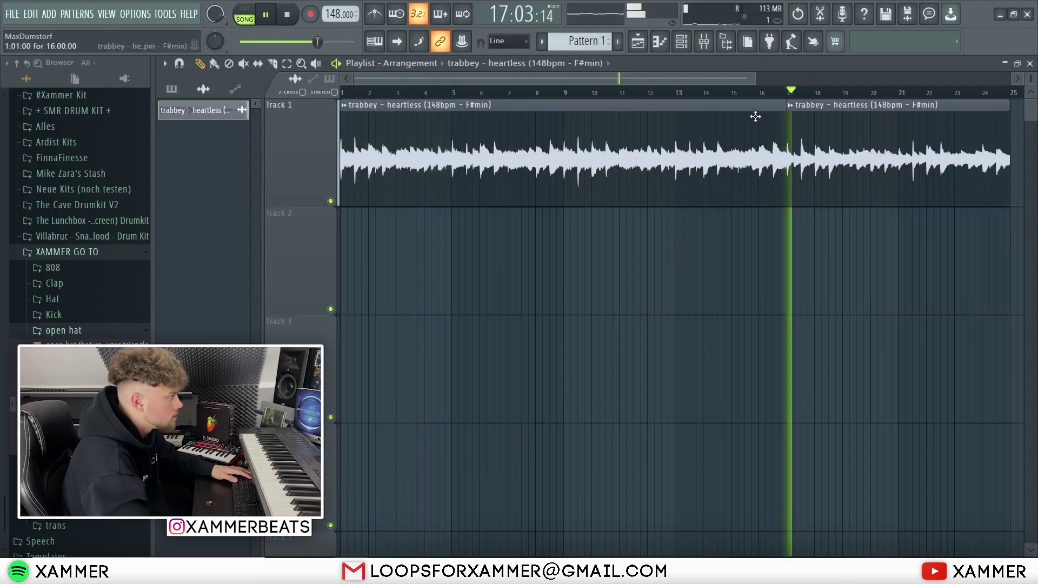
key("space")
left_click(363, 93)
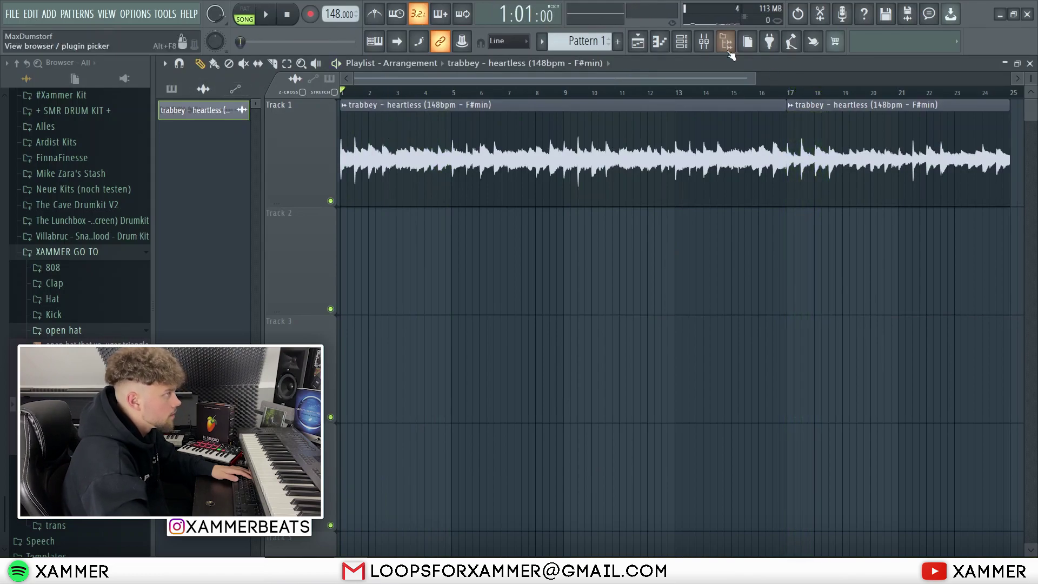
Set mixer insert 10 to -1.3 dB with its 90 Hz equalizer band at -18 dB, and load Fruity Parametric EQ 2 in slot 1.
left_click(704, 44)
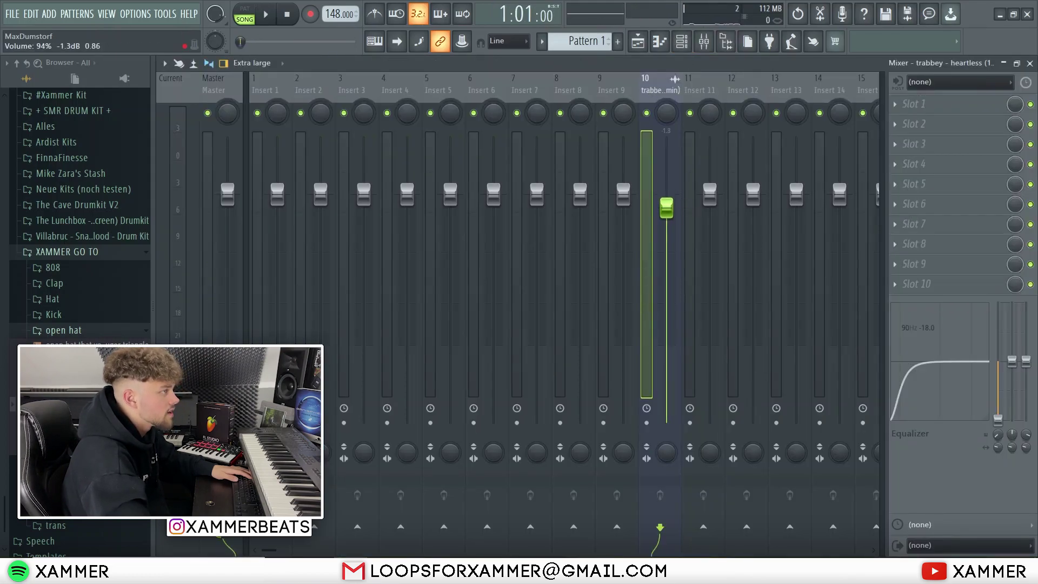
left_click(919, 103)
left_click(741, 461)
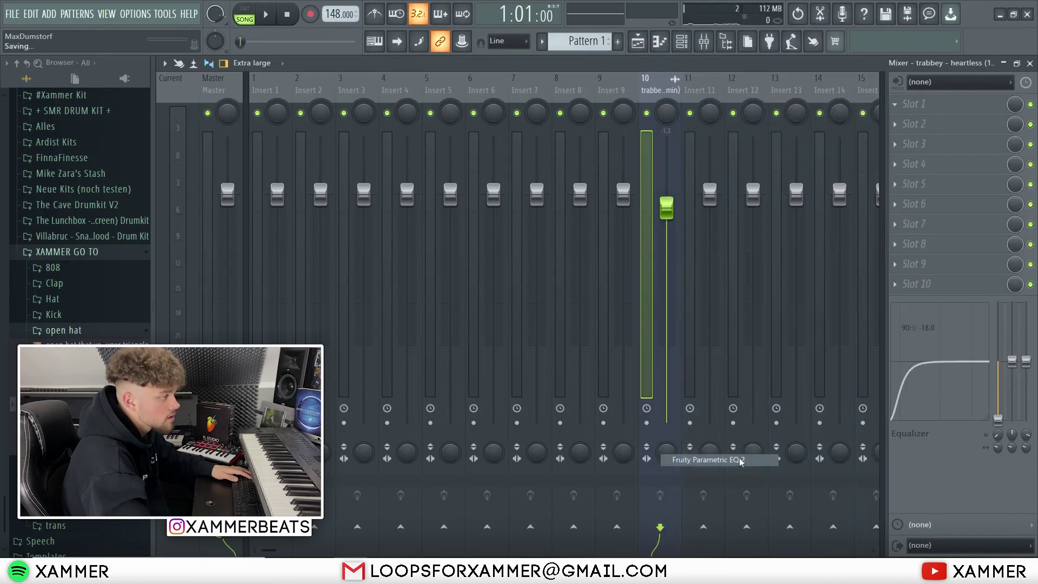
Change the filter order of EQ band 1 and pull it fully down to cut the loop's low frequencies.
right_click(329, 331)
mouse_move(354, 377)
left_click(403, 377)
scroll(404, 377, "down", 20)
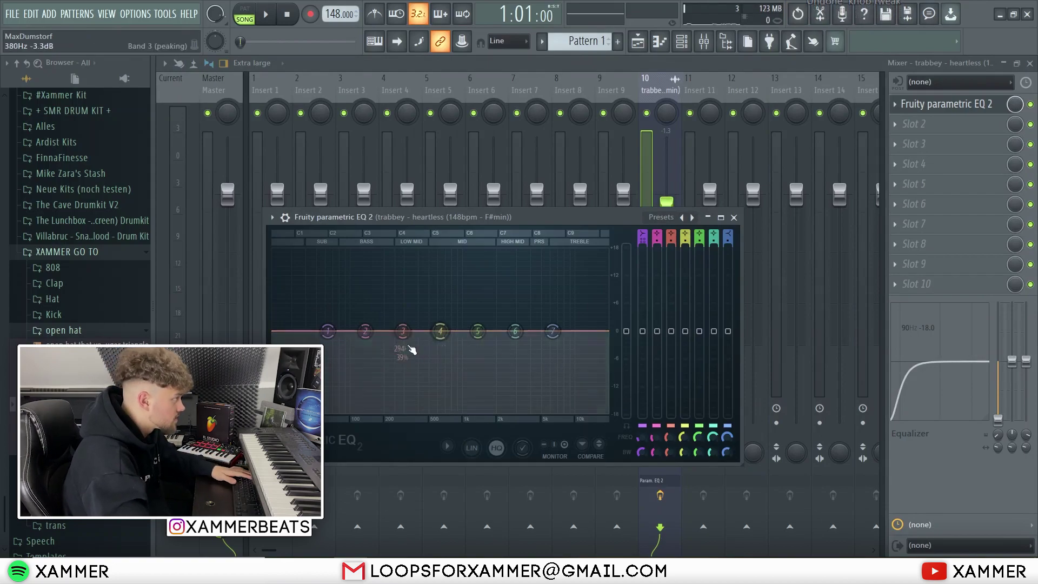
Change the filter order of EQ band 7 and pull it fully down near the spectrum's upper end to cut the highs.
right_click(552, 332)
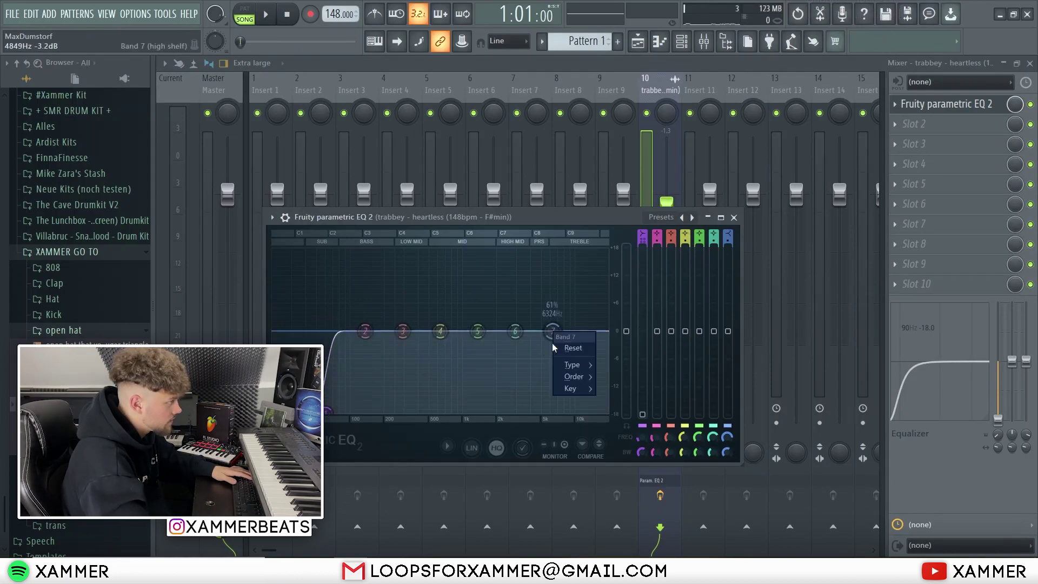
mouse_move(589, 377)
left_click(620, 376)
left_click_drag(552, 332, 606, 414)
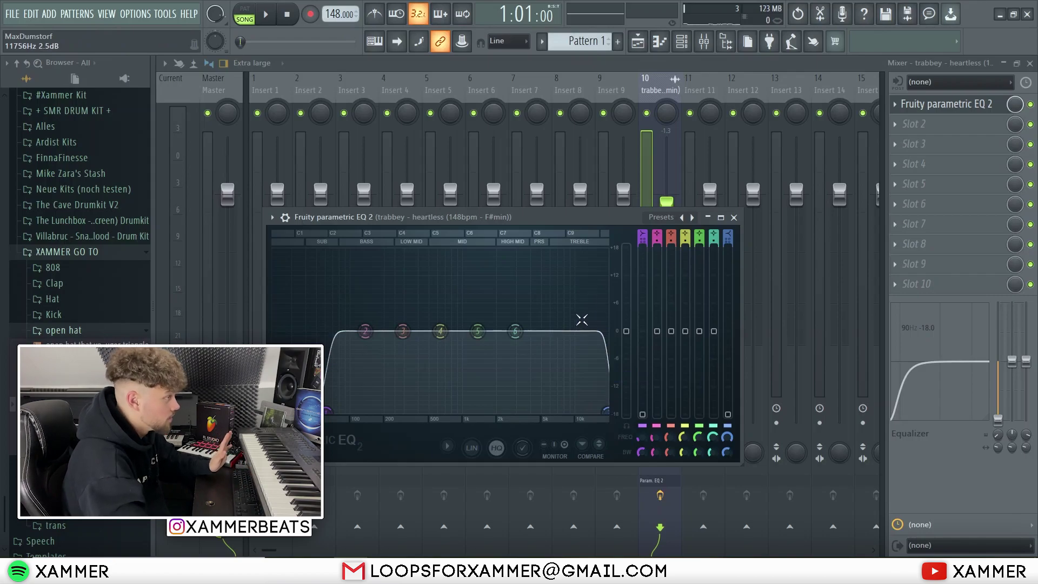
Maximize the EQ, play the loop and boost band 6 by about 0.4 dB near 2404 Hz with 44% bandwidth.
left_click_drag(529, 212, 508, 160)
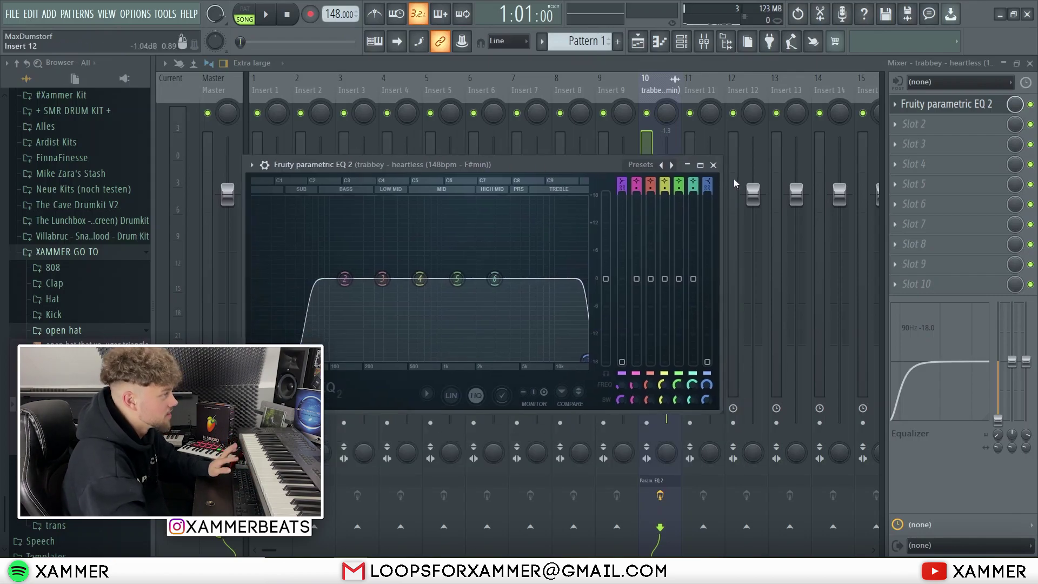
left_click(700, 165)
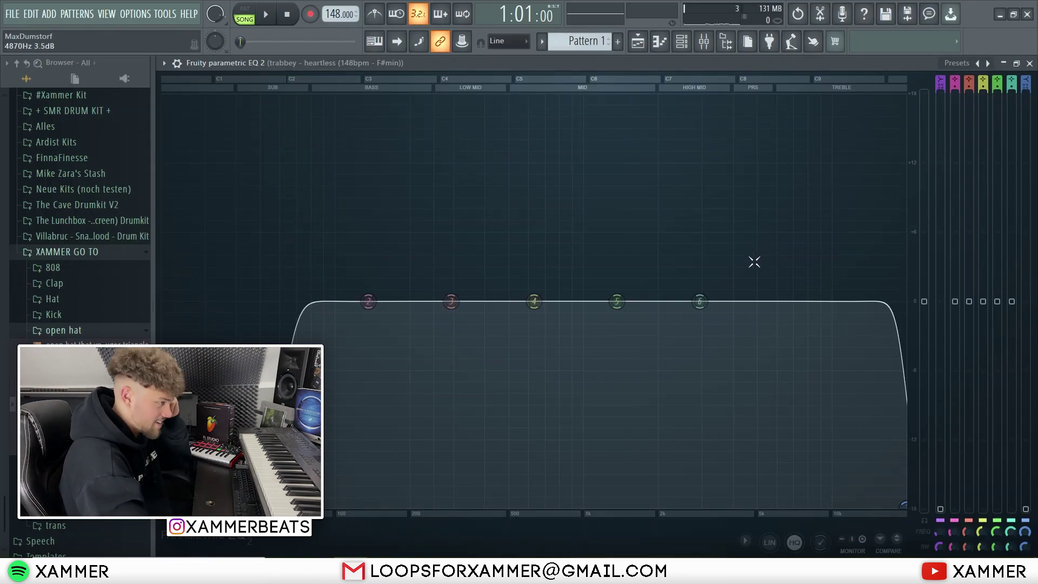
key("space")
left_click_drag(700, 301, 678, 297)
scroll(716, 296, "up", 1)
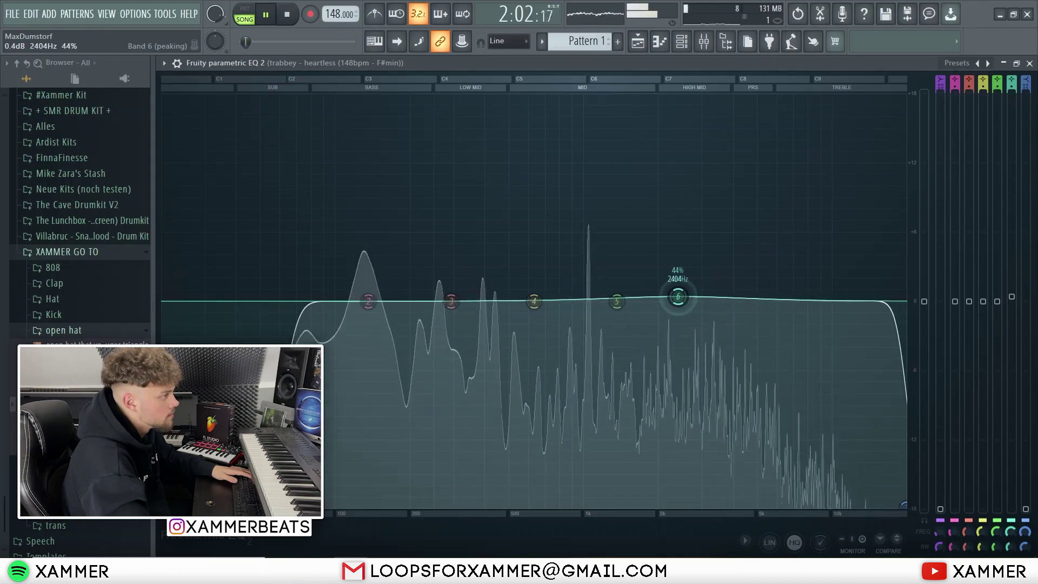
Change EQ band 2 to a low shelf and lower it slightly at about 118 Hz.
right_click(368, 301)
mouse_move(400, 335)
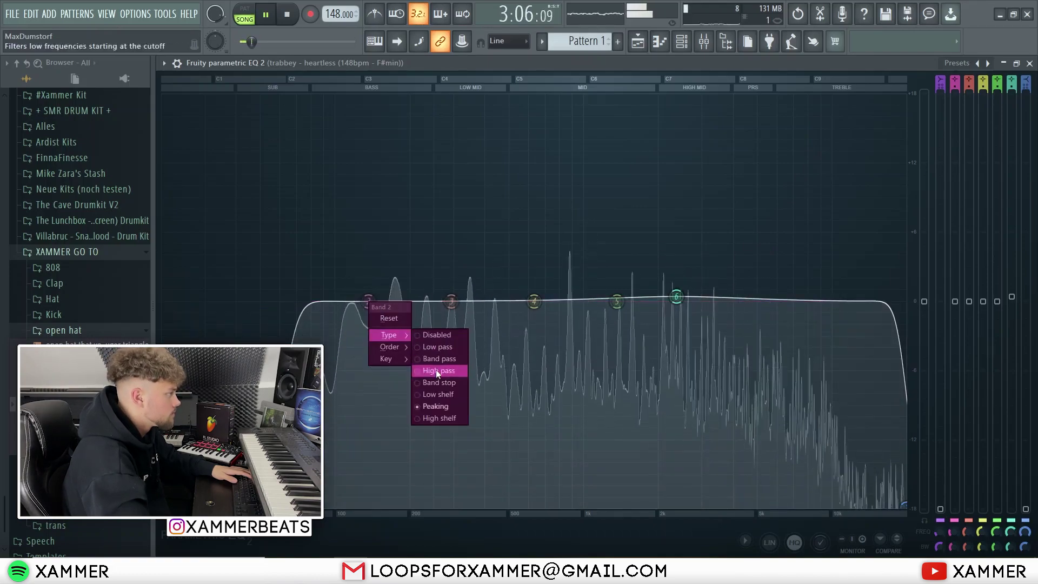
left_click(439, 394)
mouse_move(368, 302)
left_mouse_down()
mouse_move(348, 324)
mouse_move(365, 315)
mouse_move(353, 313)
left_mouse_up()
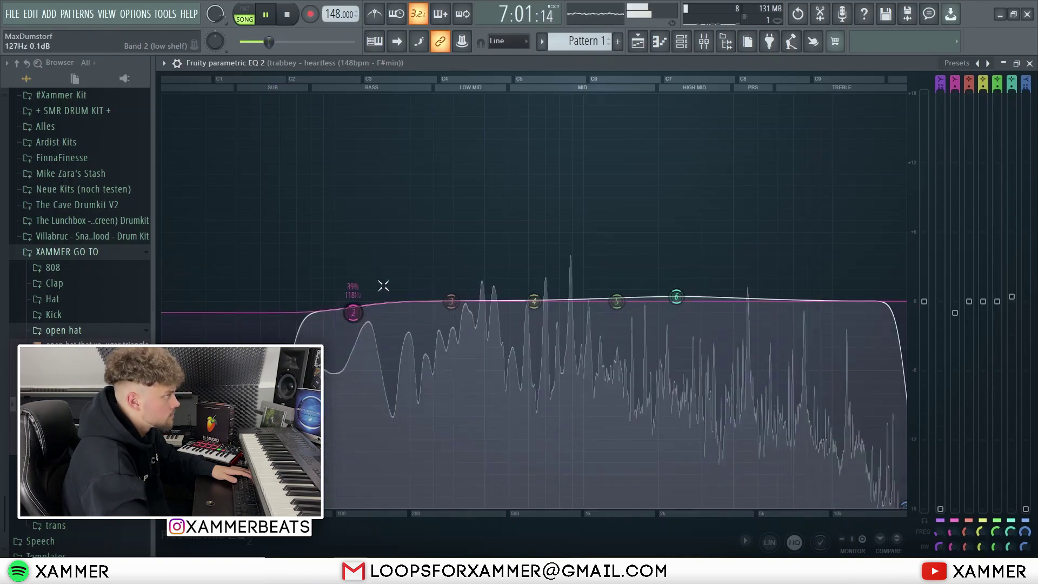
Place Pattern 1 clips on playlist Track 2 at bars 1, 9 and 17, and stop playback.
left_click(644, 47)
left_click_drag(417, 227, 356, 229)
left_click(575, 231)
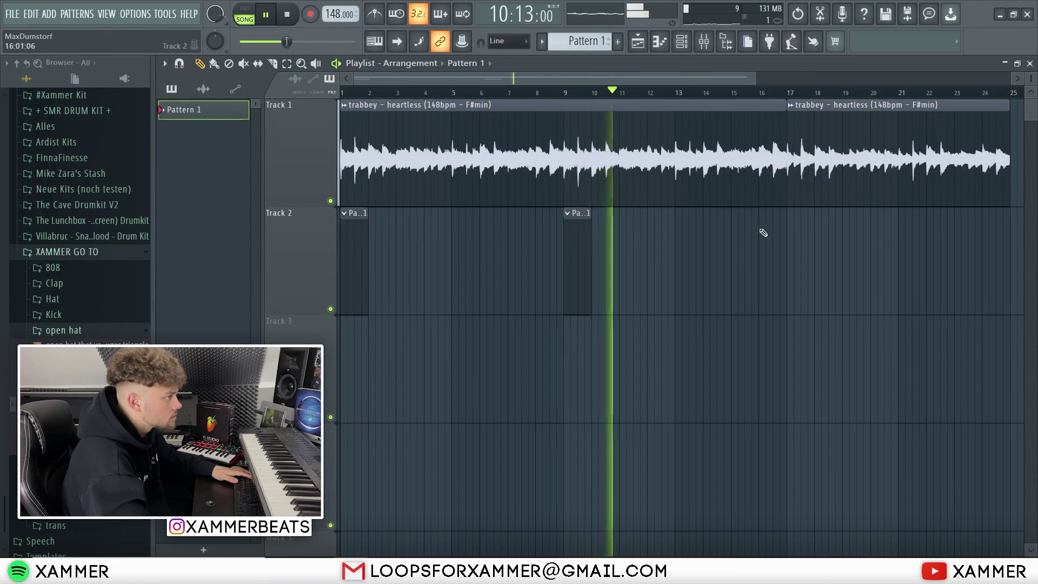
left_click(792, 230)
key("space")
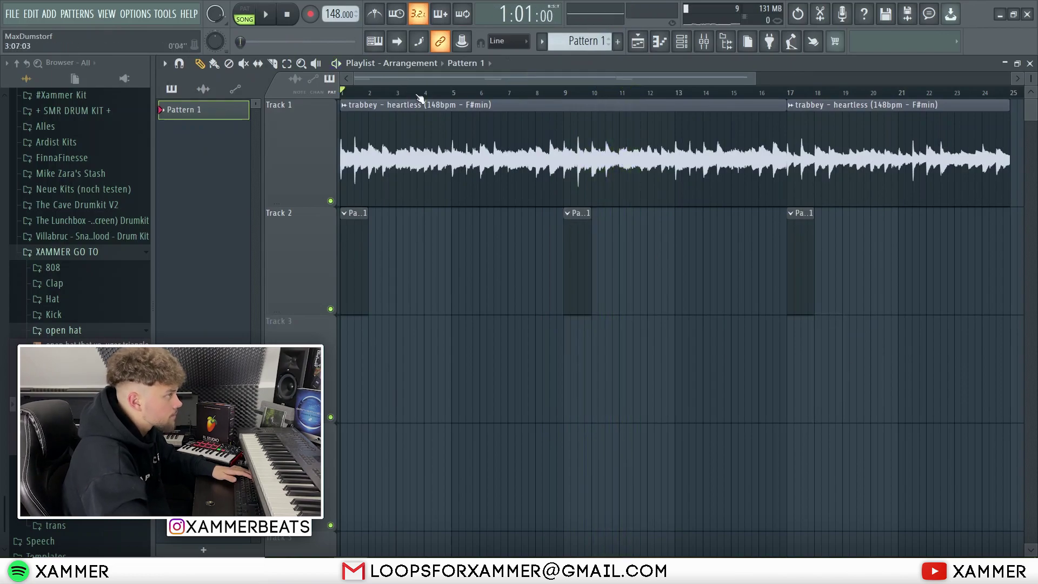
Open the channel rack over the playlist and expand the Clap folder of the XAMMER GO TO kit.
left_click(712, 48)
left_click(650, 43)
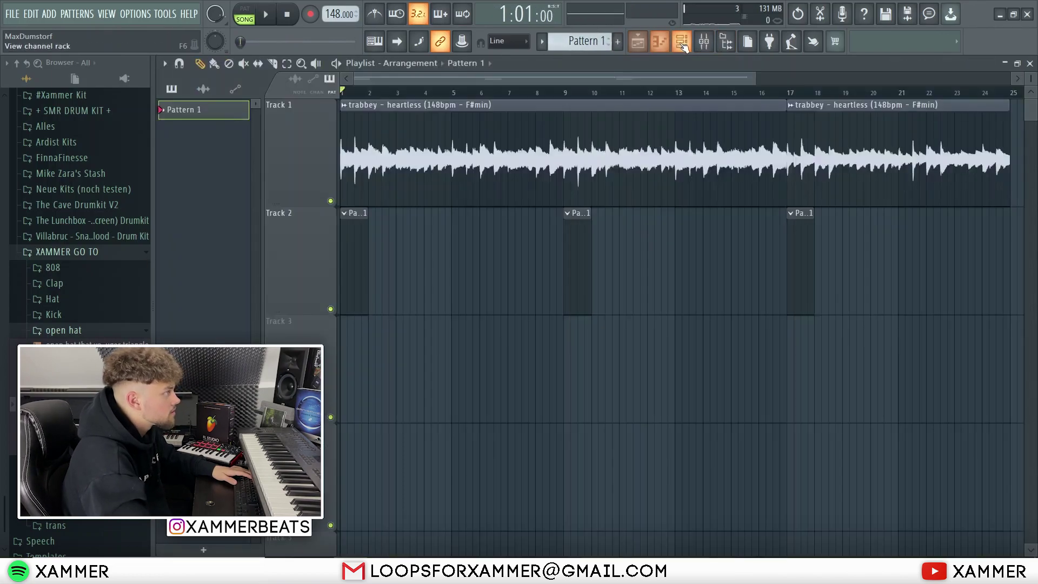
left_click(681, 42)
scroll(63, 289, "down", 1)
left_click(55, 275)
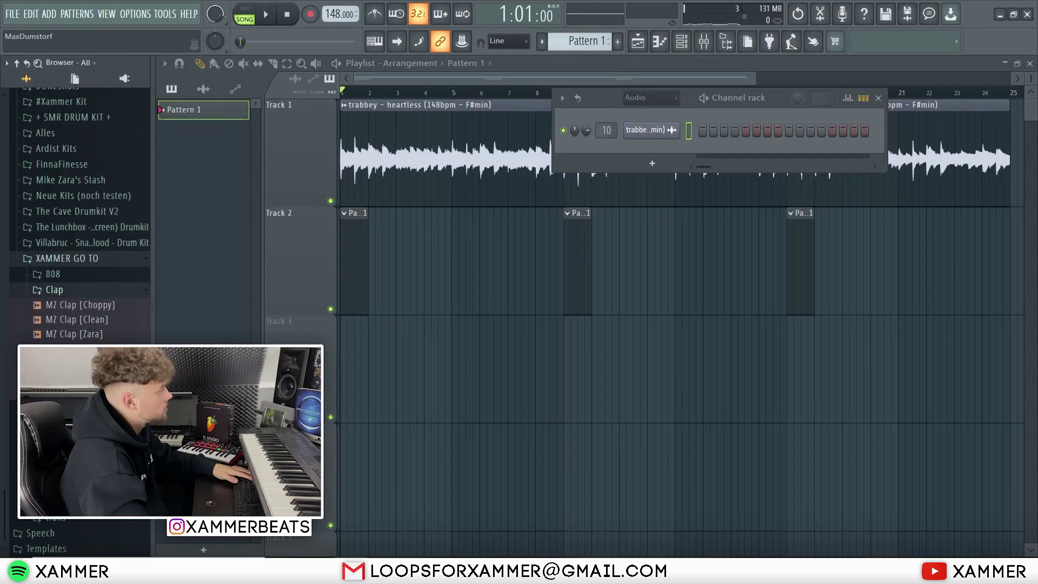
Audition clap samples over the loop and add SMR - Mob Ties (Clap) to the channel rack.
key("space")
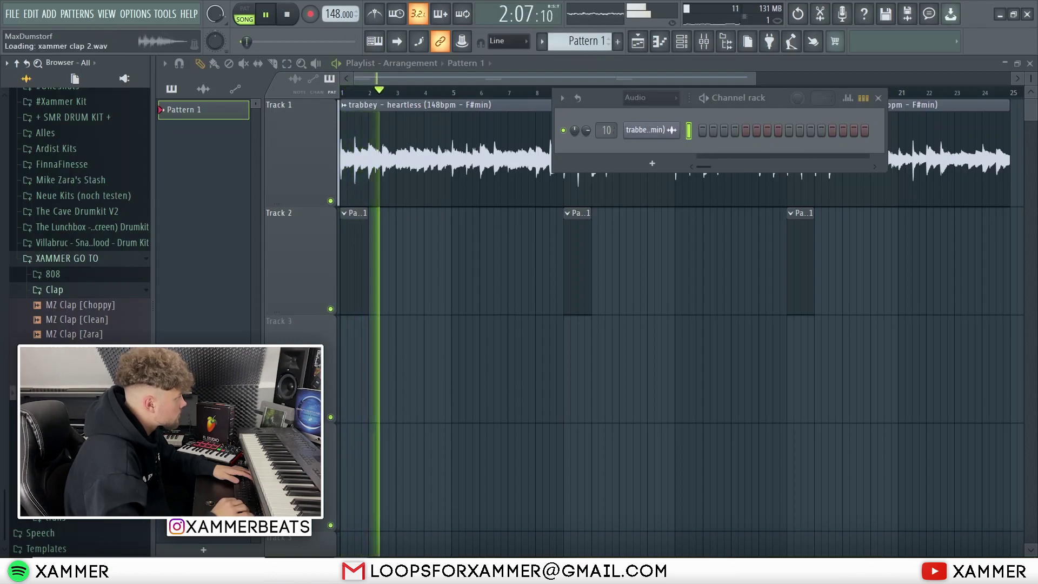
key("space")
left_click_drag(748, 168, 600, 148)
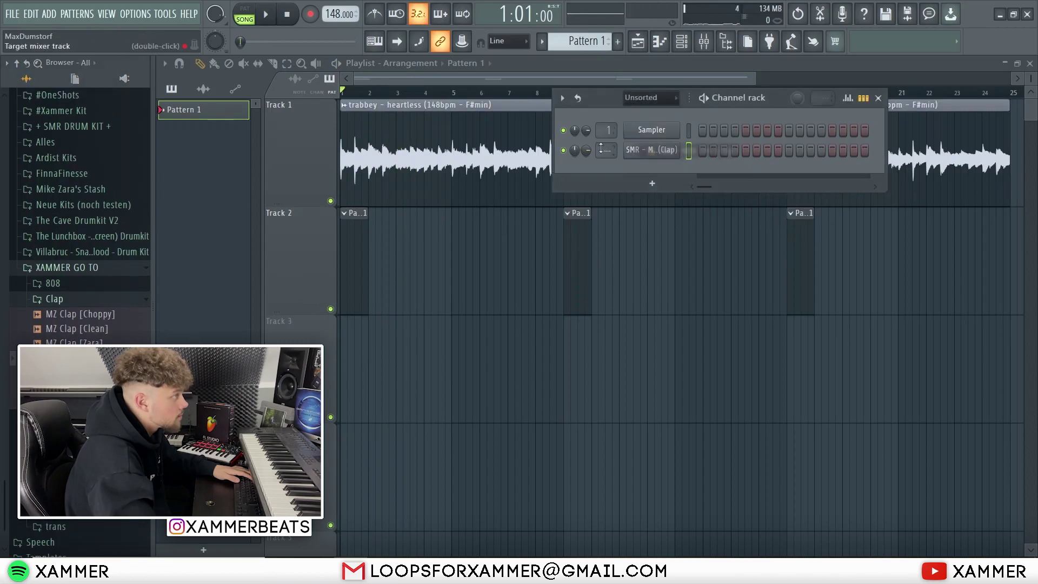
In the clap's piano roll, place C5 notes one beat long on the third beat of bars 1 and 2.
right_click(634, 156)
left_click(650, 152)
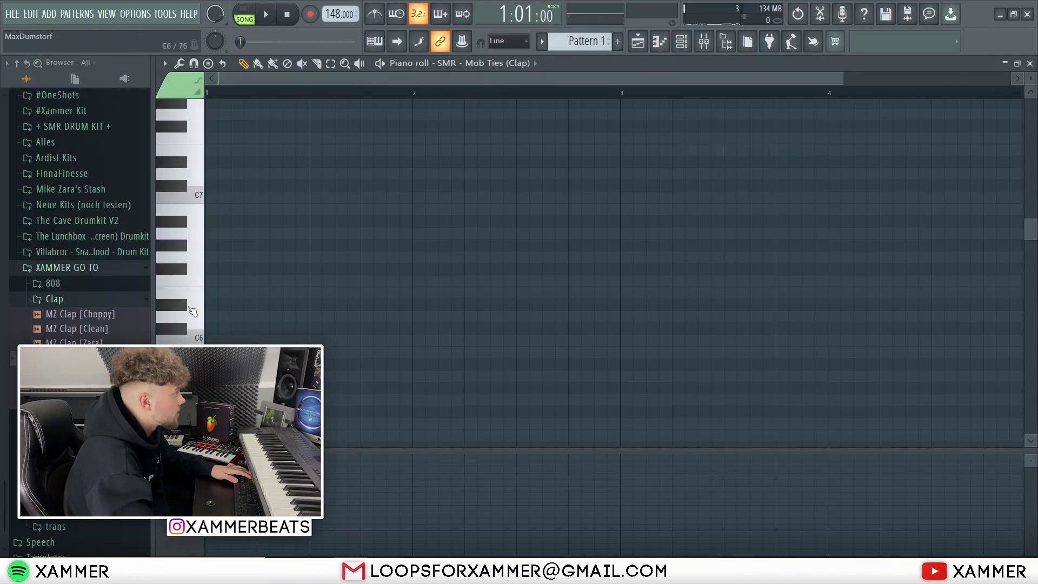
scroll(267, 234, "down", 3)
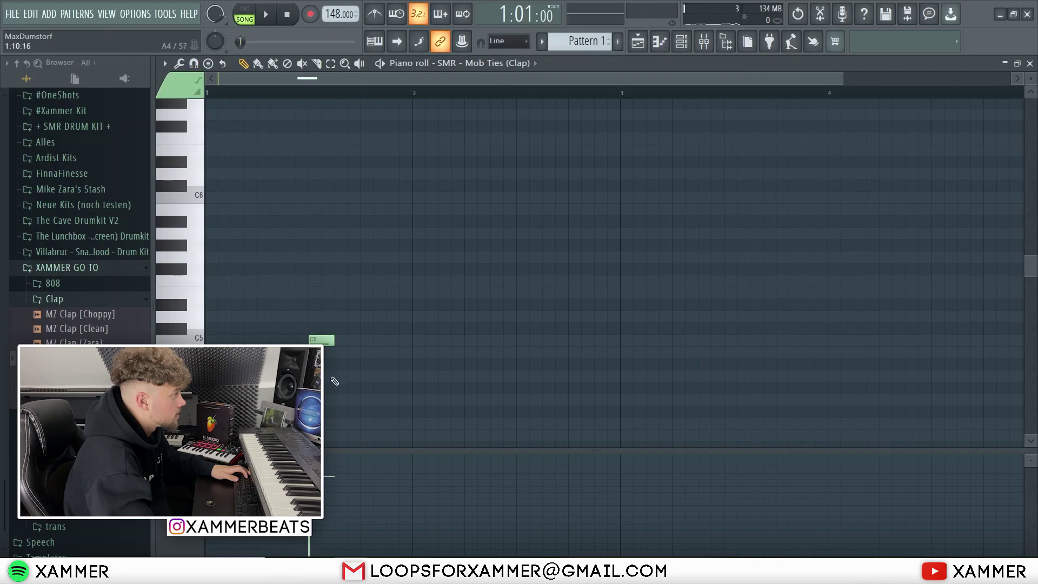
left_click_drag(540, 346, 527, 346)
key("ctrl+a")
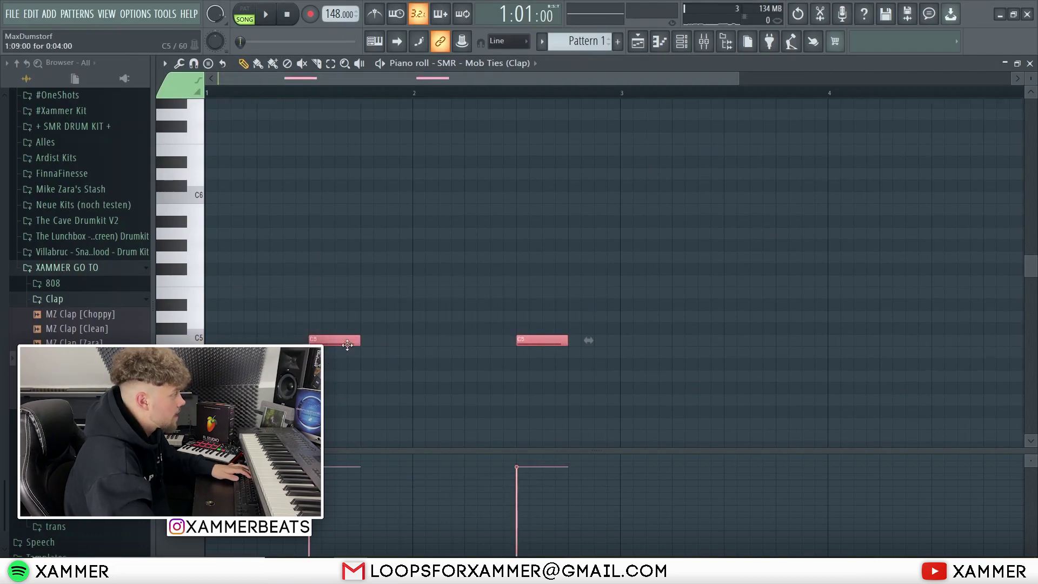
Duplicate the clap notes until the pattern repeats across eight bars.
scroll(347, 345, "down", 2)
mouse_move(276, 344)
left_mouse_down()
mouse_move(609, 351)
mouse_move(549, 352)
left_mouse_up()
scroll(549, 352, "down", 1)
left_click_drag(618, 365, 65, 269)
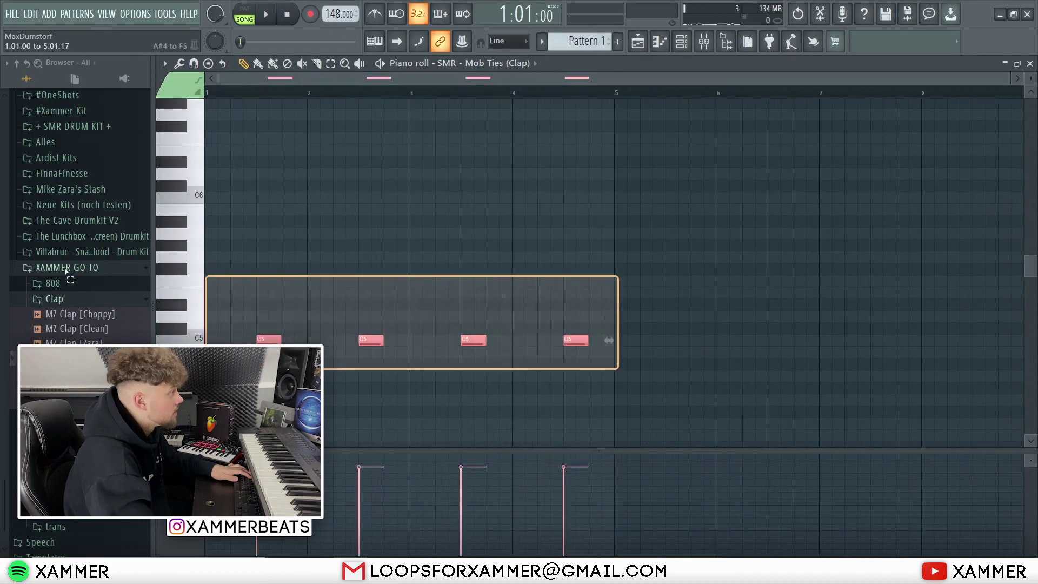
key("ctrl+b")
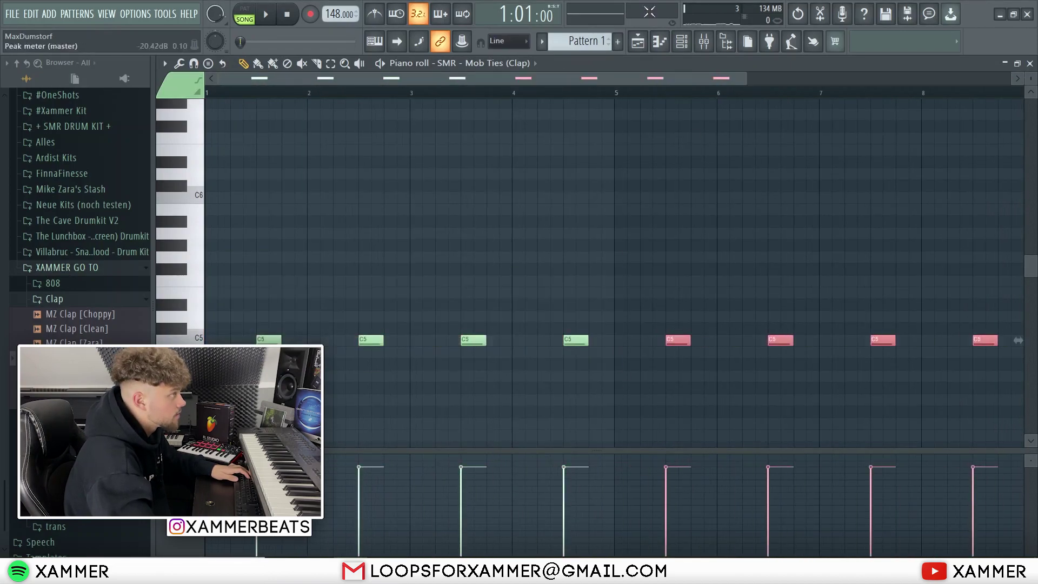
Assign the SMR - Mob Ties clap to mixer insert 3 and lower its volume to -6.8 dB.
key("F5")
key("F9")
left_click(361, 90)
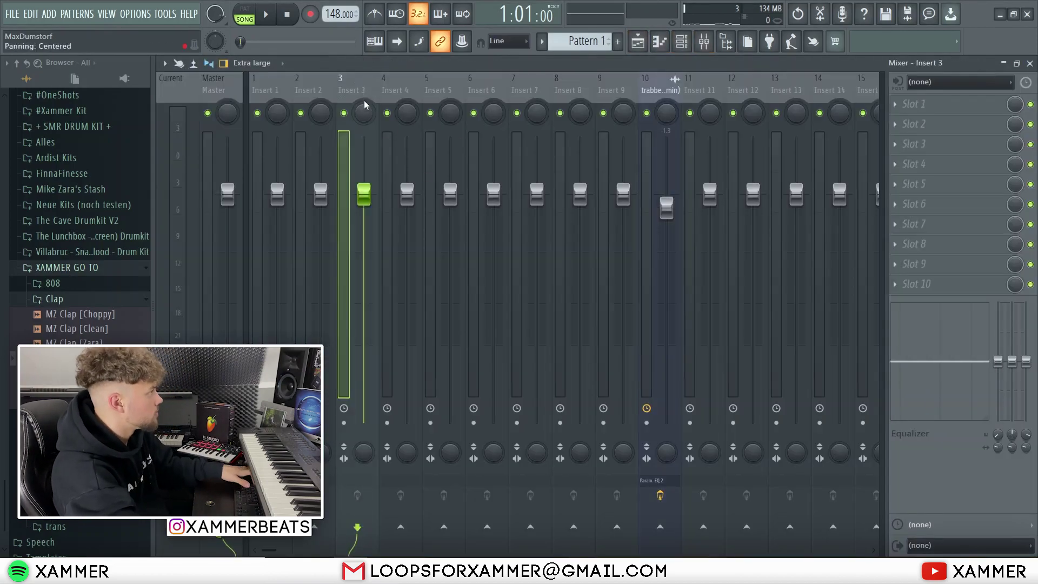
left_click_drag(363, 194, 364, 260)
Load Fruity Soft Clipper into the first effect slot of the master track.
left_click(236, 93)
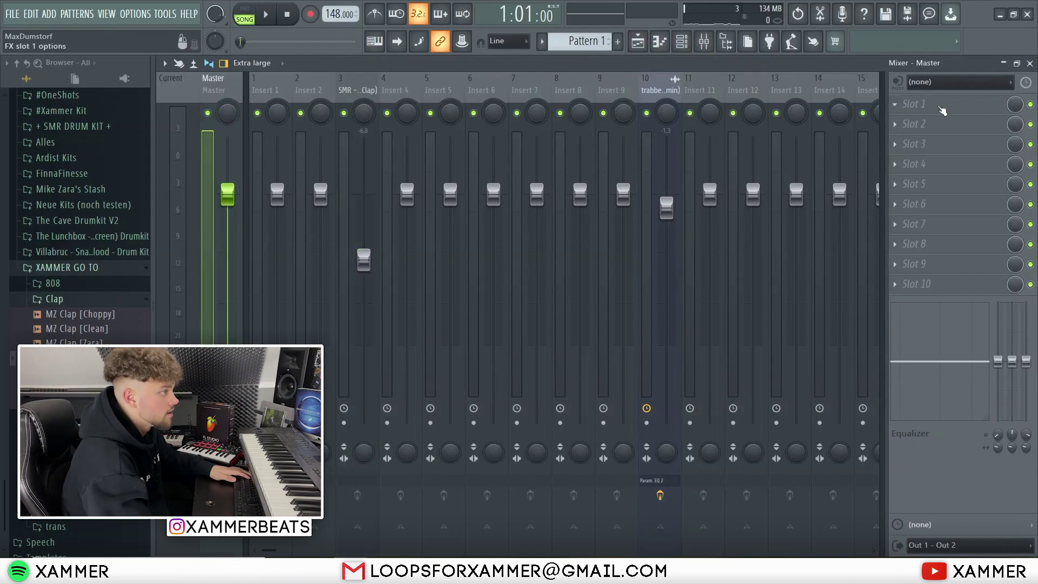
left_click(913, 104)
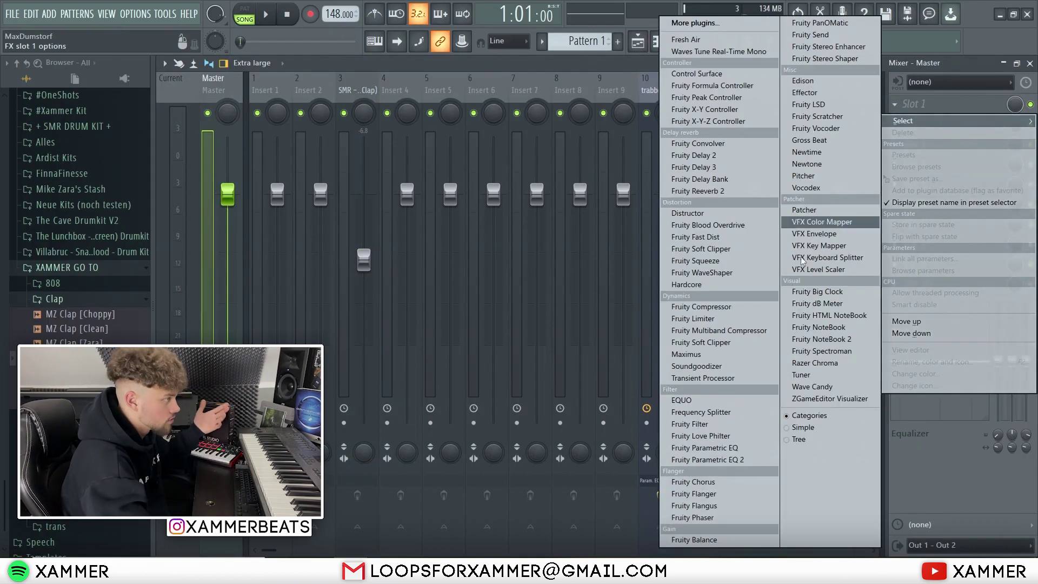
left_click(701, 342)
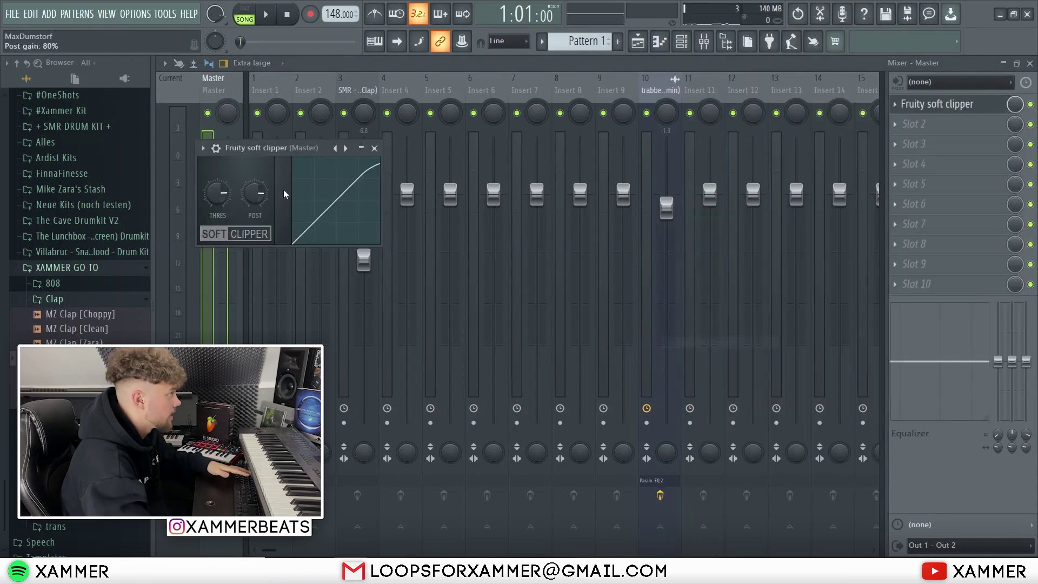
left_click(666, 80)
left_click(638, 42)
left_click(680, 397)
right_click(680, 397)
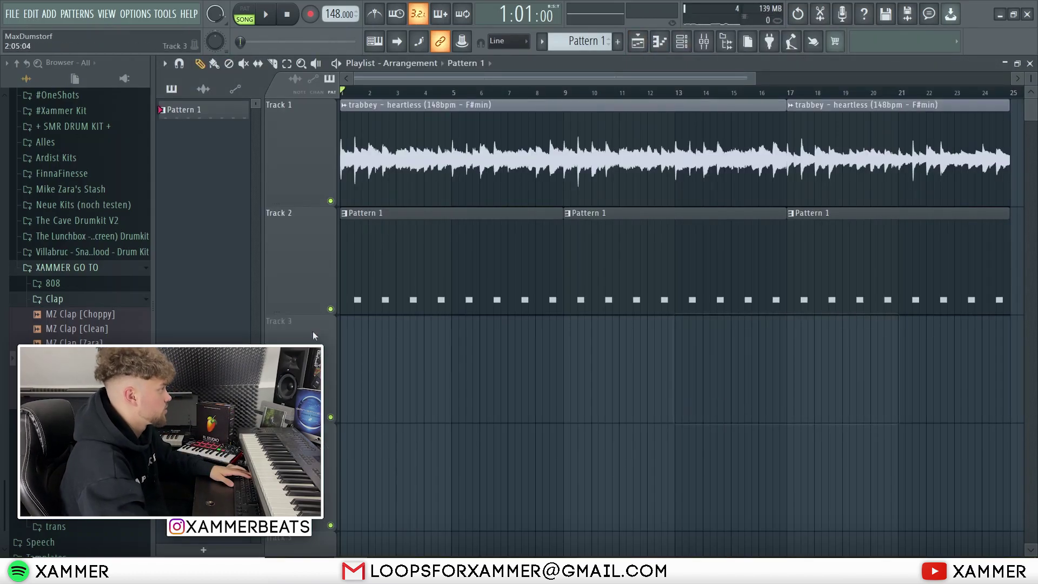
Add the Xammer Hat 1_2 sample from the Hat folder to the channel rack and fill every second step.
left_click(694, 45)
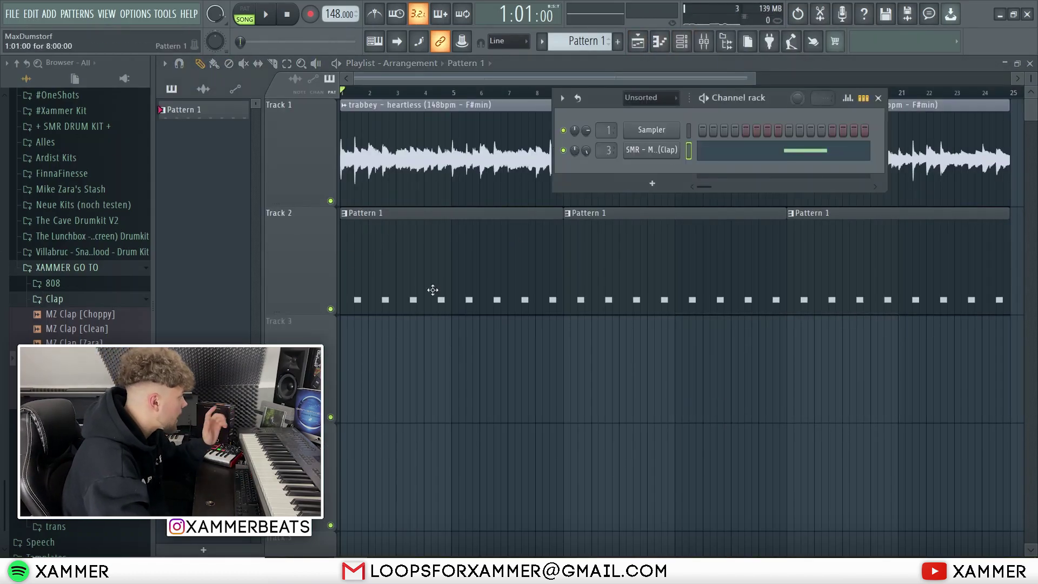
scroll(2, 380, "down", 1)
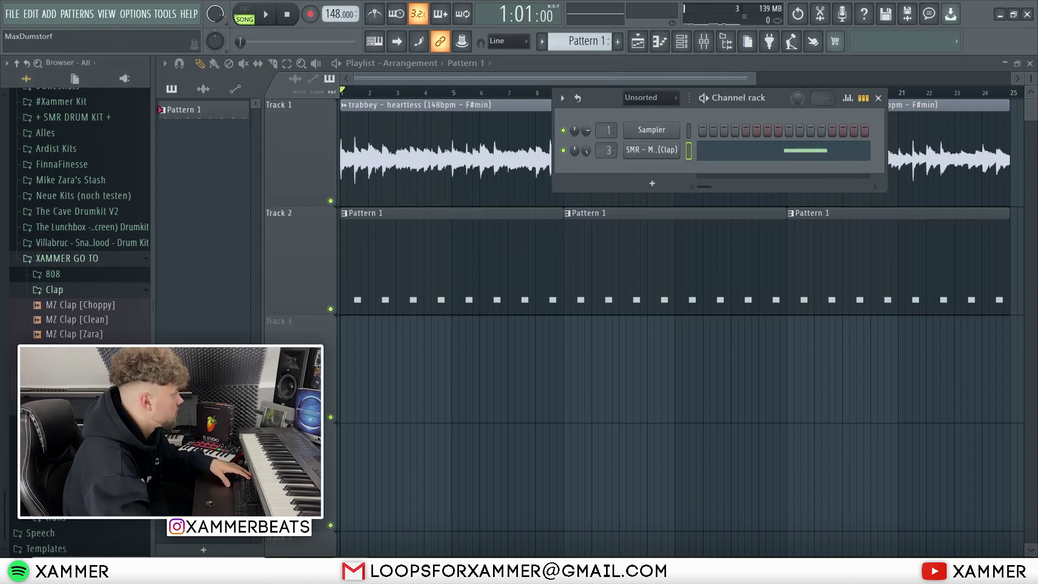
left_click(53, 422)
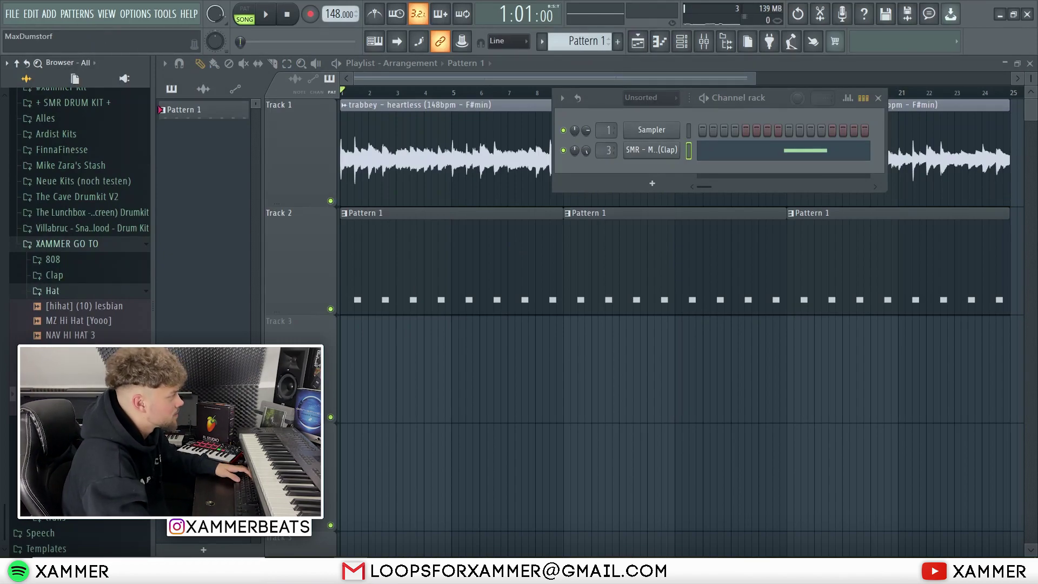
left_click_drag(655, 171, 655, 172)
right_click(670, 166)
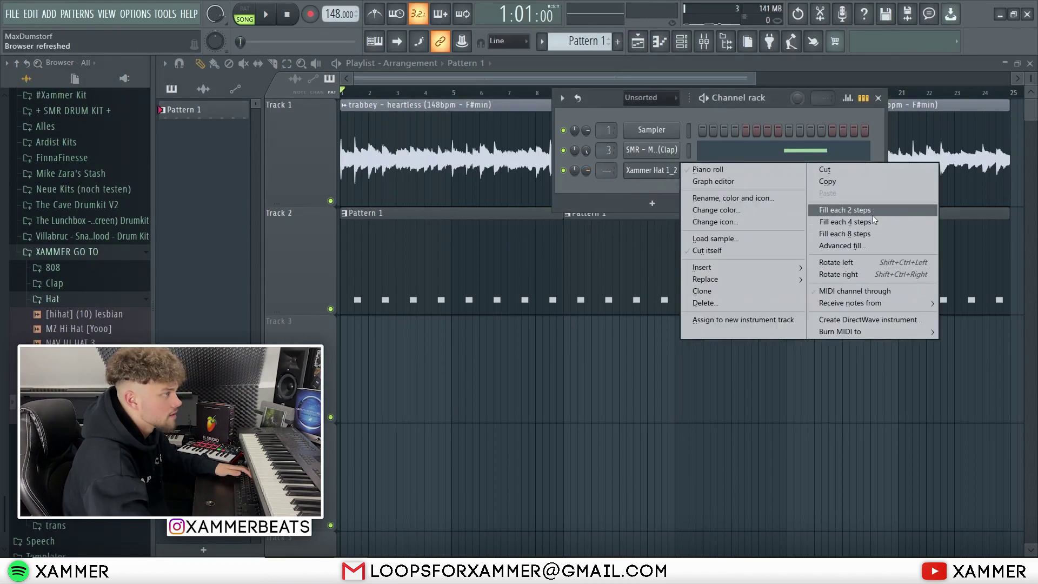
left_click(871, 216)
key("space")
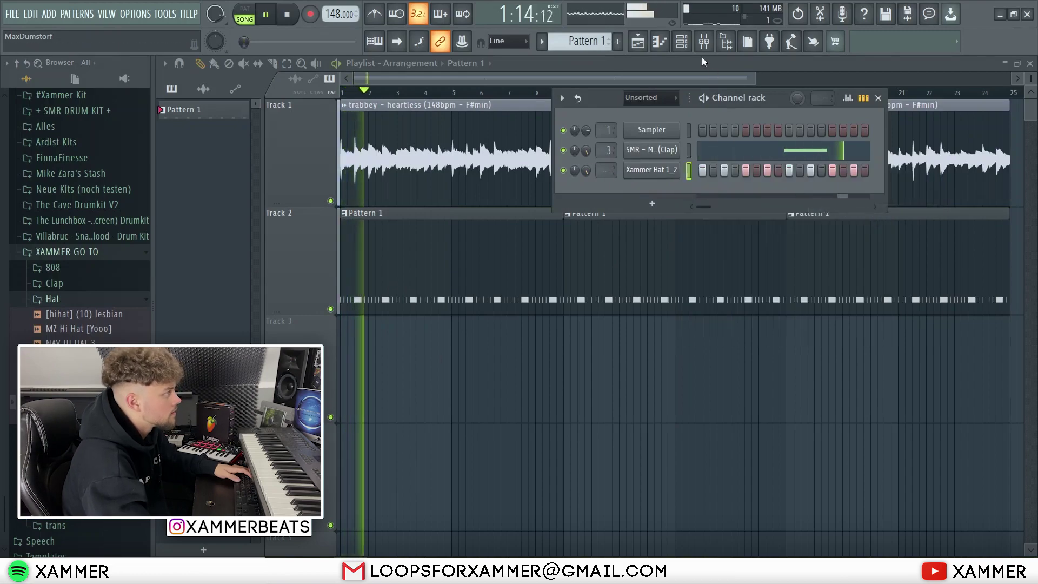
Assign the Xammer hat to mixer insert 5 at -8.6 dB and set the clap's volume to -6.5 dB.
left_click(704, 41)
left_click(442, 89)
left_click_drag(444, 199, 444, 266)
key("ctrl+l")
left_click(363, 259)
left_click(450, 262)
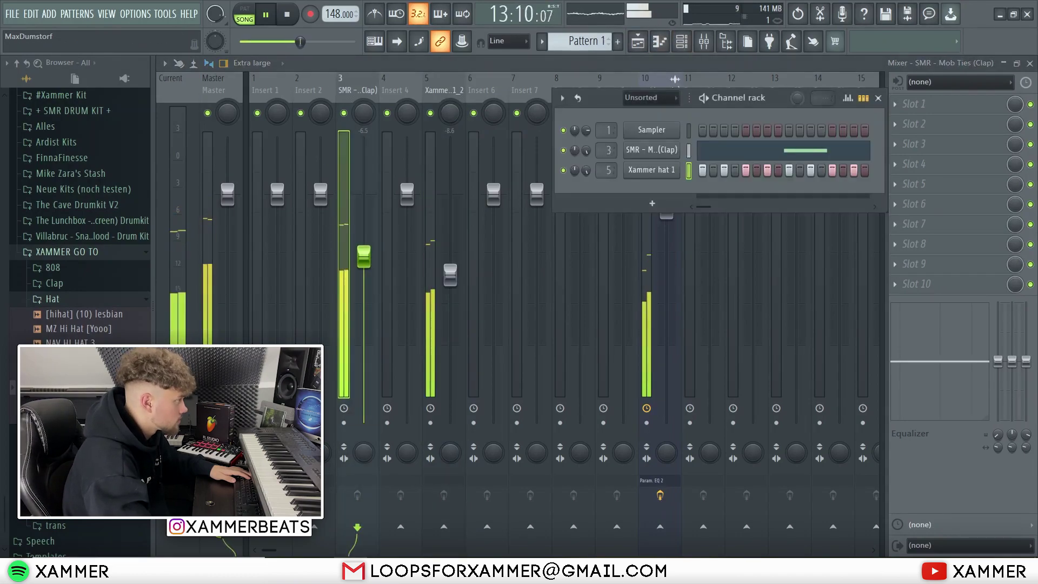
Add the Classic 808 sample from the 808 folder to the channel rack and assign it to mixer insert 2.
left_click(77, 263)
scroll(78, 268, "up", 3)
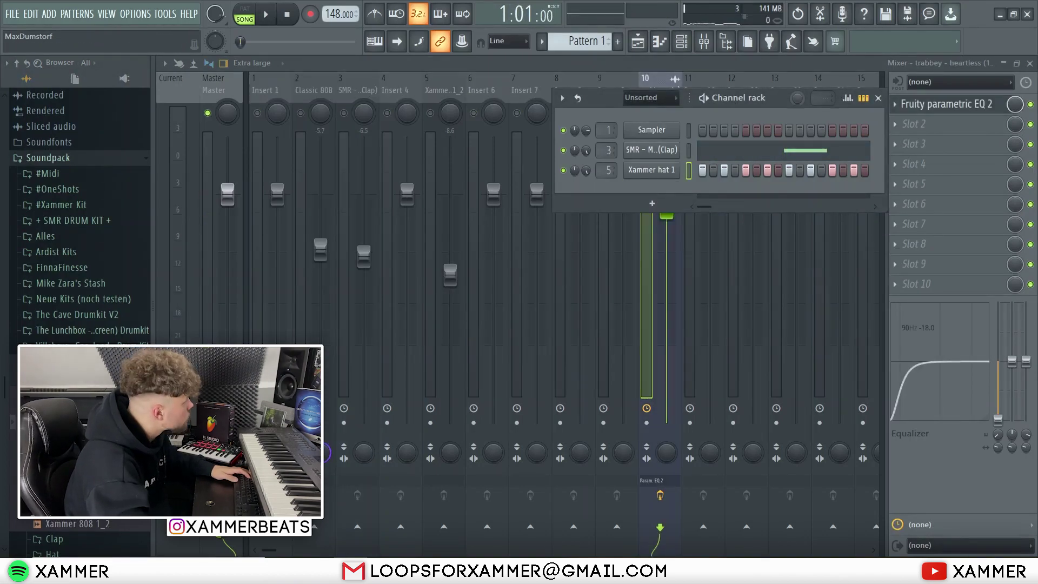
left_click_drag(76, 476, 636, 195)
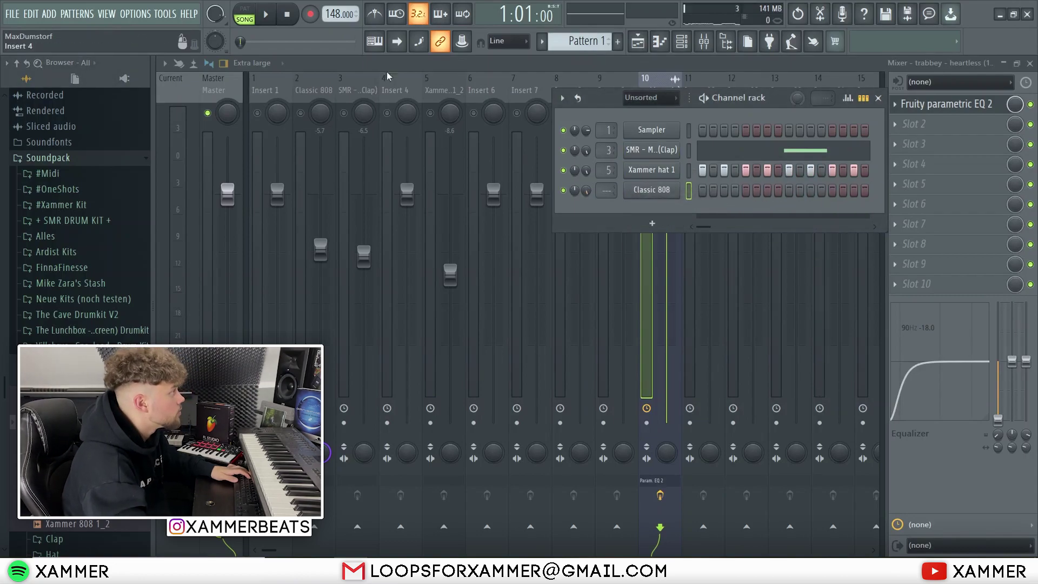
left_click(301, 93)
right_click(301, 113)
right_click(301, 113)
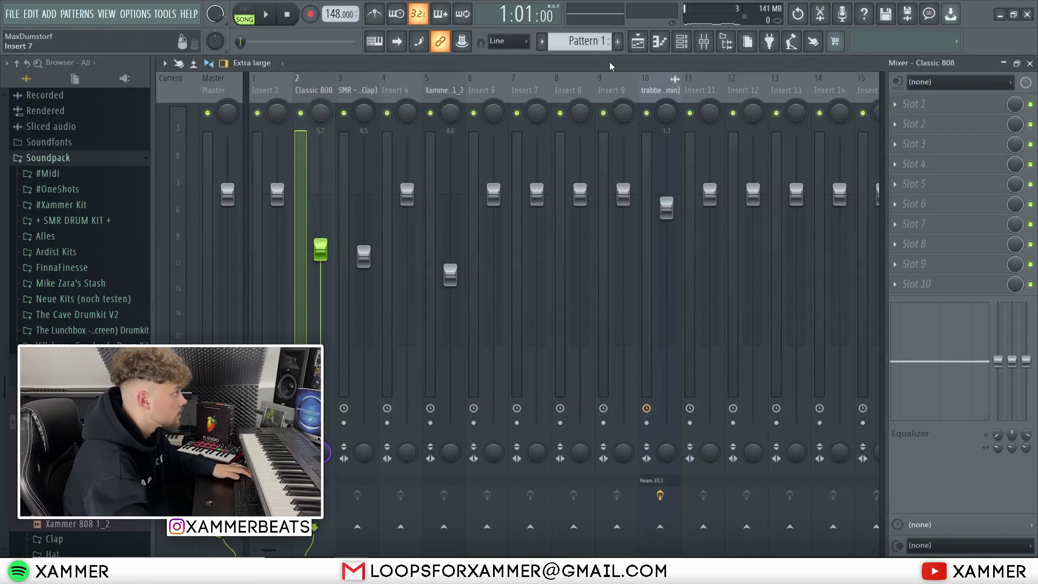
In the Classic 808's piano roll, place a D6 note at the start of bar 1 and a C6 note at the start of bar 2.
key("space")
left_click(681, 41)
key("space")
right_click(656, 190)
left_click(706, 189)
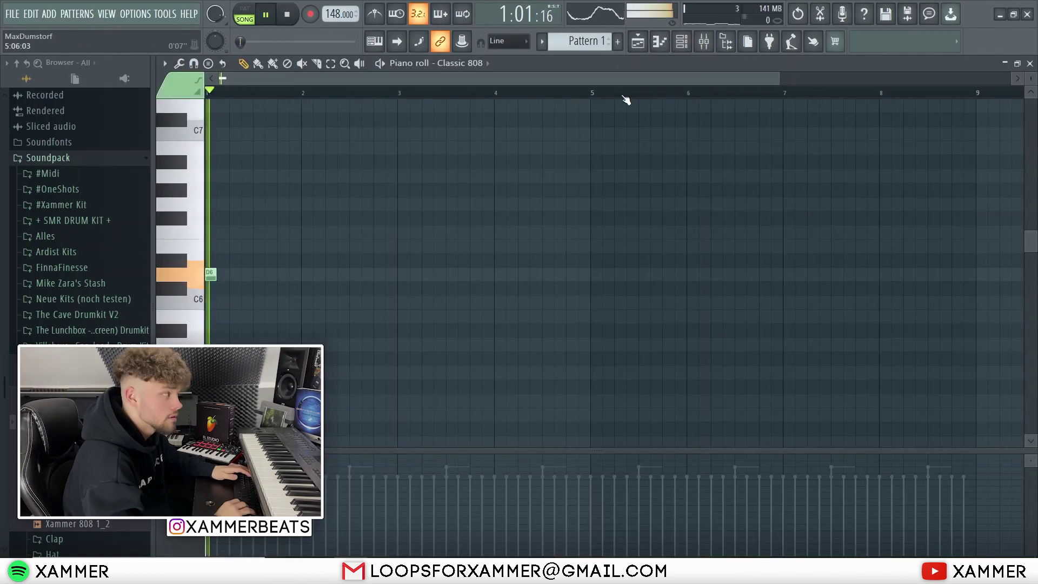
scroll(184, 276, "up", 3)
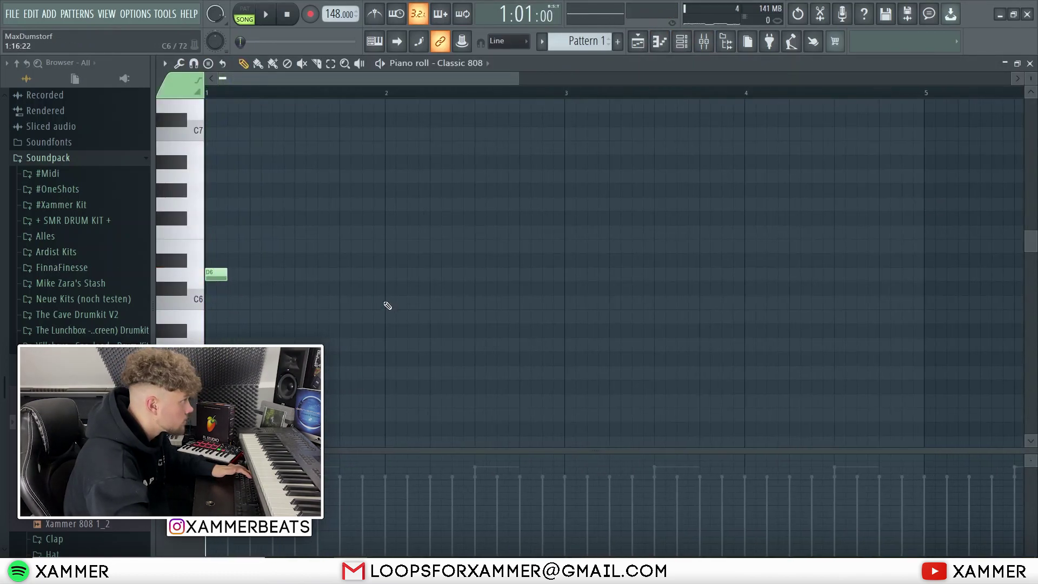
left_click(389, 304)
key("space")
right_click(396, 303)
key("space")
key("space")
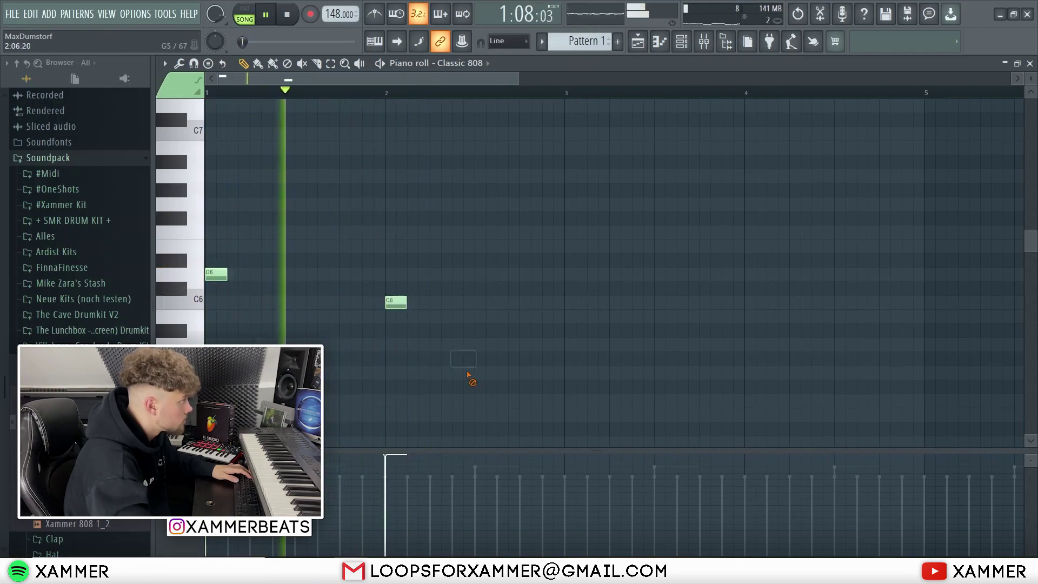
Arrange the 808 notes as D5, C5, A#4 and C5 over bars 1 to 4, with bar 2's note starting one beat late.
scroll(449, 373, "down", 3)
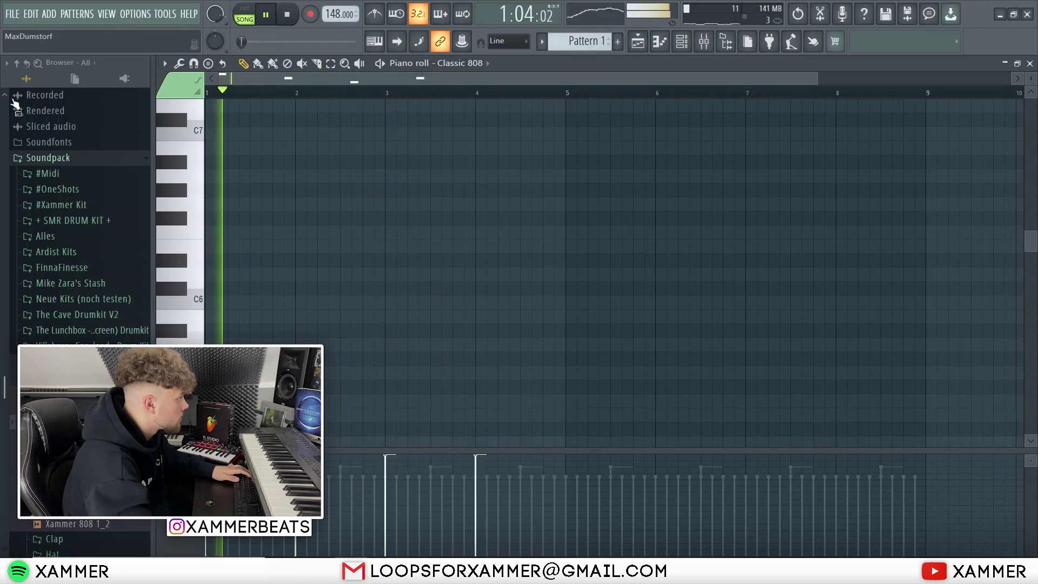
scroll(366, 241, "down", 2)
scroll(366, 241, "up", 5)
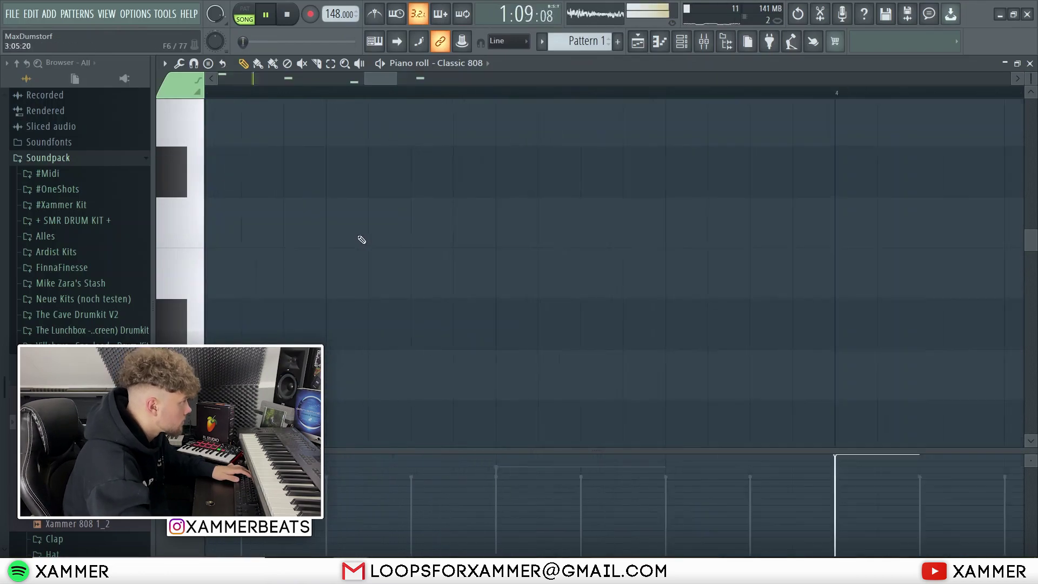
scroll(292, 311, "down", 5)
left_click_drag(282, 272, 297, 271)
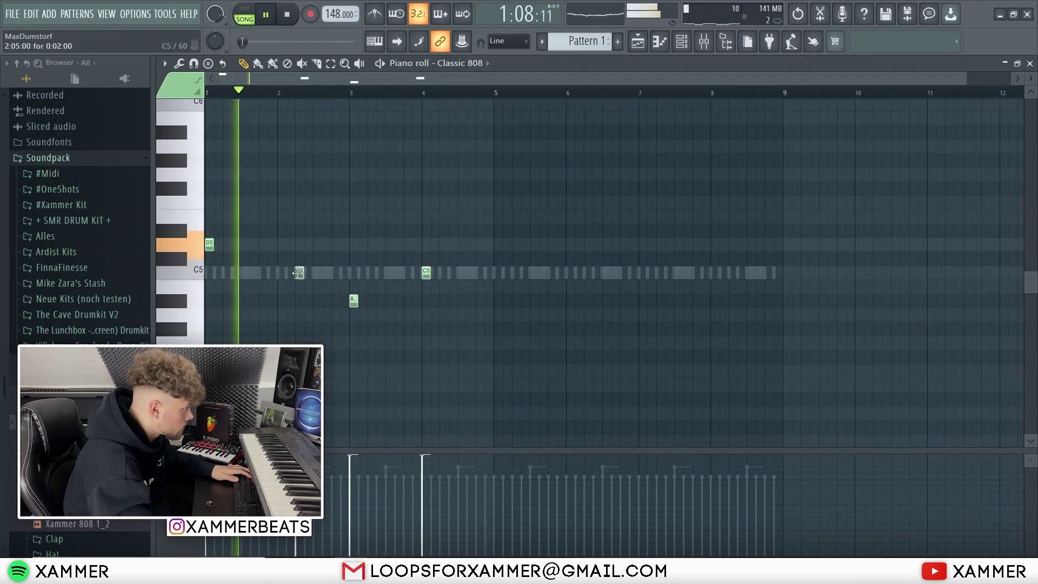
Add a second A#4 note in bar 3, shift bar 4's C5 one beat later and add another C5 after it.
scroll(297, 295, "up", 3)
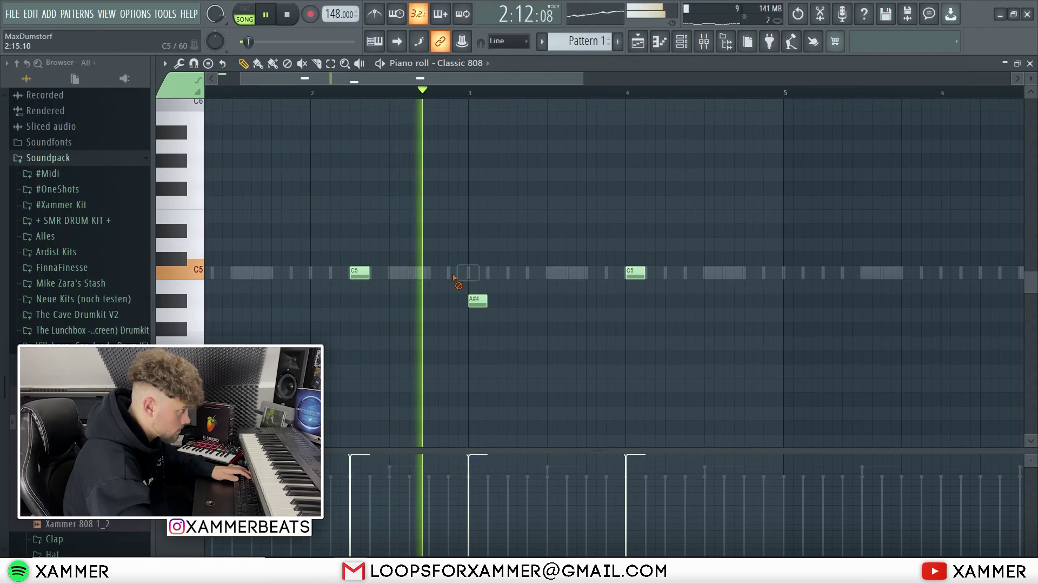
left_click(529, 301)
left_click_drag(637, 273, 678, 273)
left_click(726, 275)
Duplicate the four-bar 808 pattern into bars 5 to 8 and transpose all its notes up two semitones.
scroll(703, 324, "down", 3)
left_click_drag(686, 371, 520, 252, "ctrl")
key("space")
key("ctrl+a")
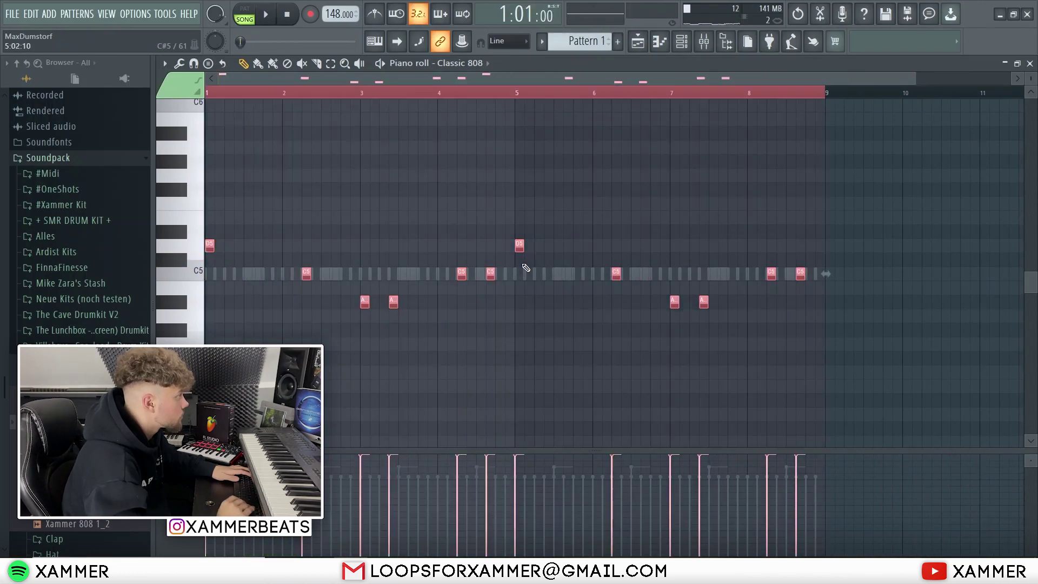
key("Up")
key("Up")
Check the pitch and time-stretching settings of the trabbey - heartless loop and start playback.
left_click(638, 42)
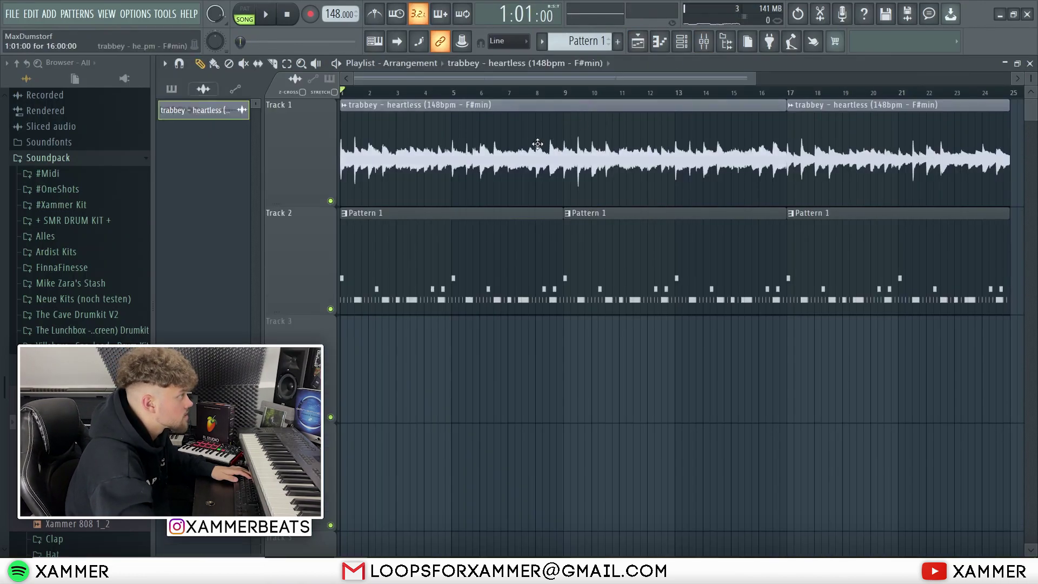
double_click(455, 203)
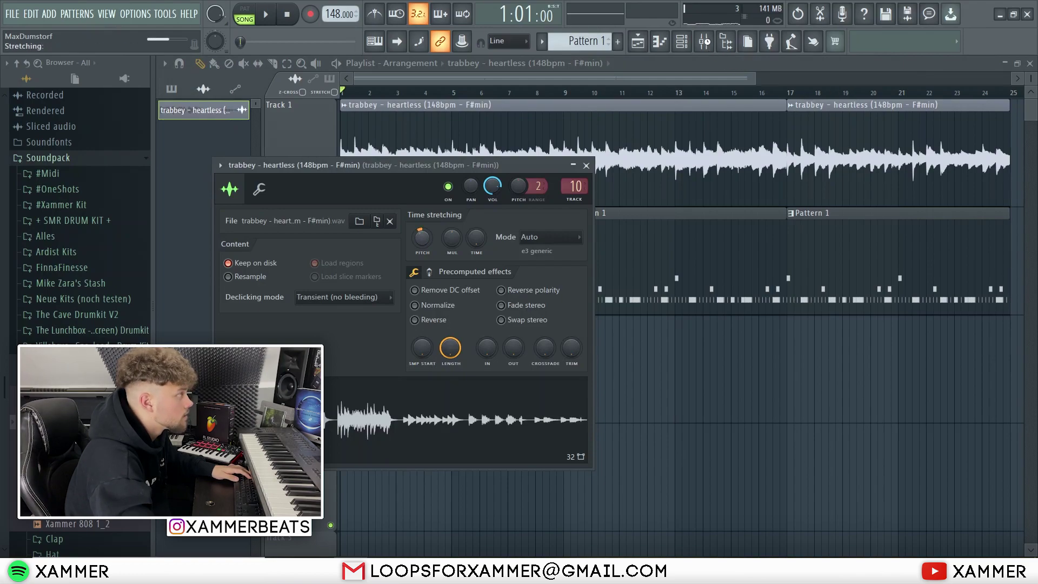
key("space")
Set the mixer volumes to -5.3 dB for the Classic 808 and -5.1 dB for the clap.
left_click(703, 41)
left_click_drag(364, 256, 322, 253)
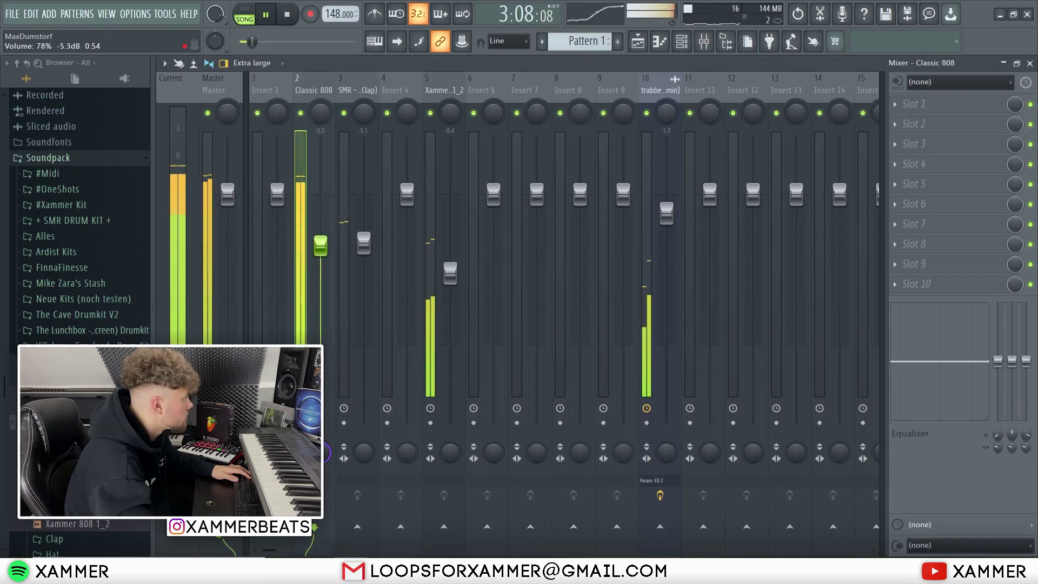
Extend the Classic 808 pattern with extra E5 notes in bars 1 and 5 and extra C5 notes in bars 3 and 7.
key("F7")
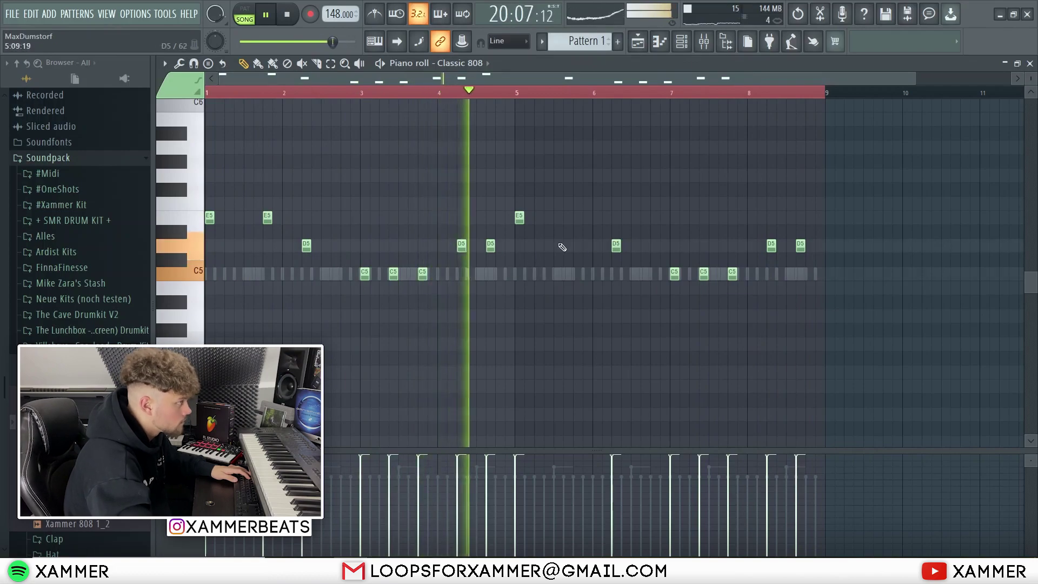
left_click(576, 217)
In the Xammer hat's piano roll, delete all notes except the first two of bar 1.
left_click(466, 64)
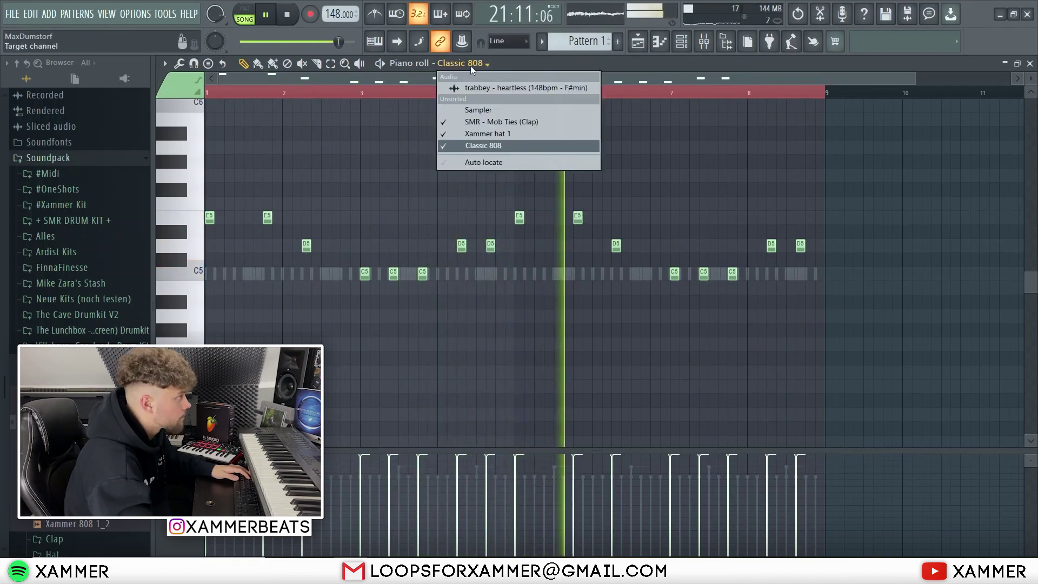
left_click(496, 134)
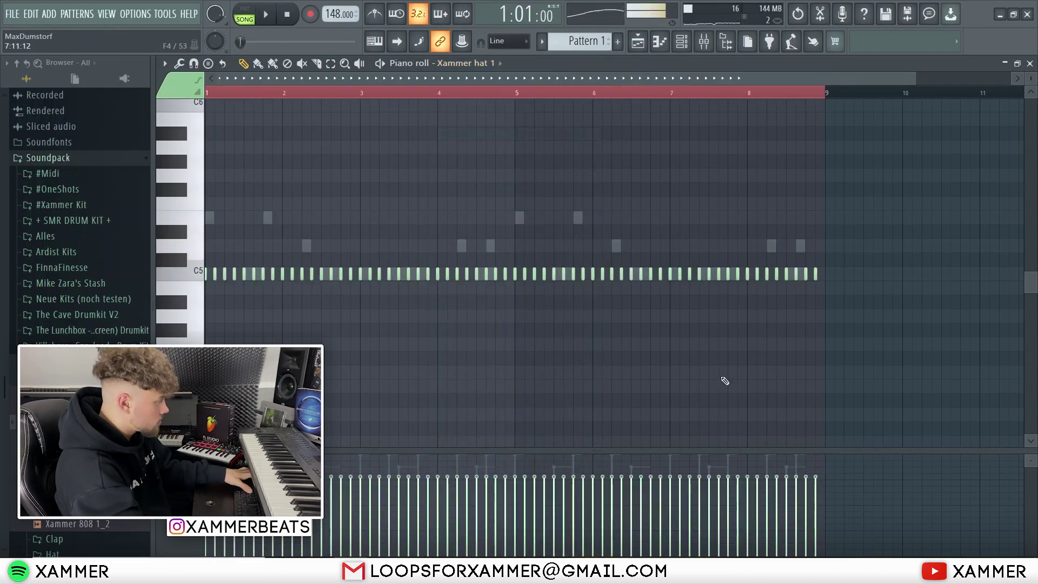
left_click_drag(855, 356, 360, 117)
key("Delete")
scroll(132, 225, "up", 6)
scroll(216, 259, "up", 6)
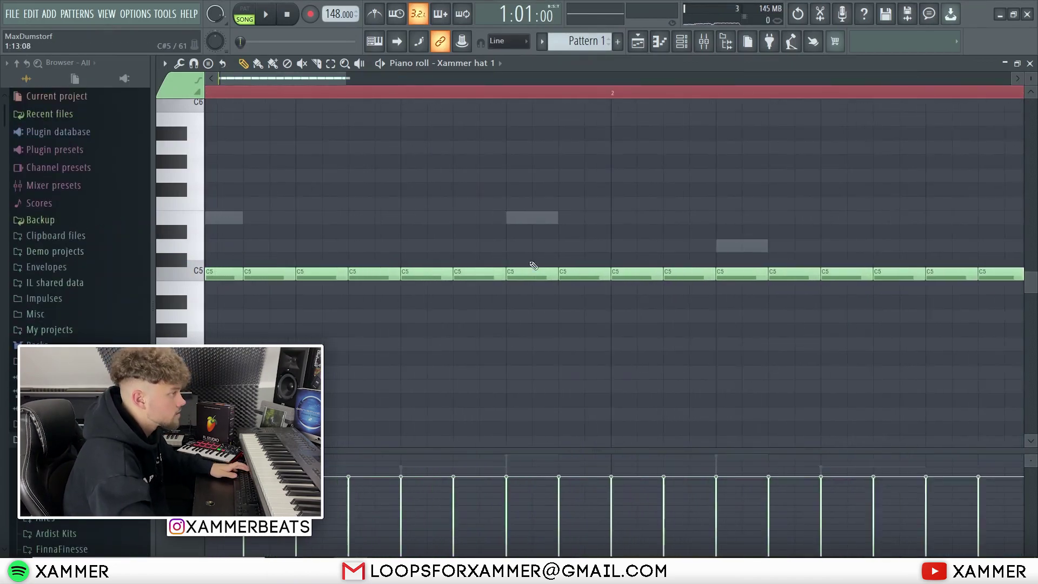
scroll(346, 348, "down", 5)
left_click_drag(691, 347, 238, 207)
key("Delete")
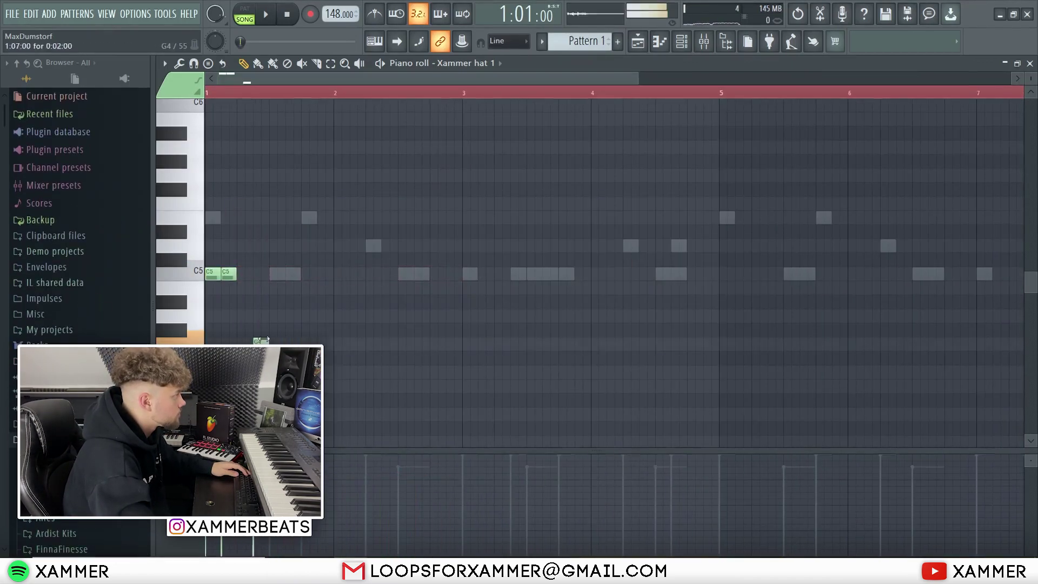
Duplicate the remaining hat notes until they fill bar 1 and play the pattern.
left_click(219, 93)
left_click_drag(282, 322, 121, 231)
key("ctrl+b")
left_click_drag(390, 295, 2, 141)
key("ctrl+b")
key("space")
scroll(378, 319, "down", 3)
Duplicate bar 1's hat notes repeatedly until the rhythm covers all eight bars.
left_click_drag(373, 320, 200, 126)
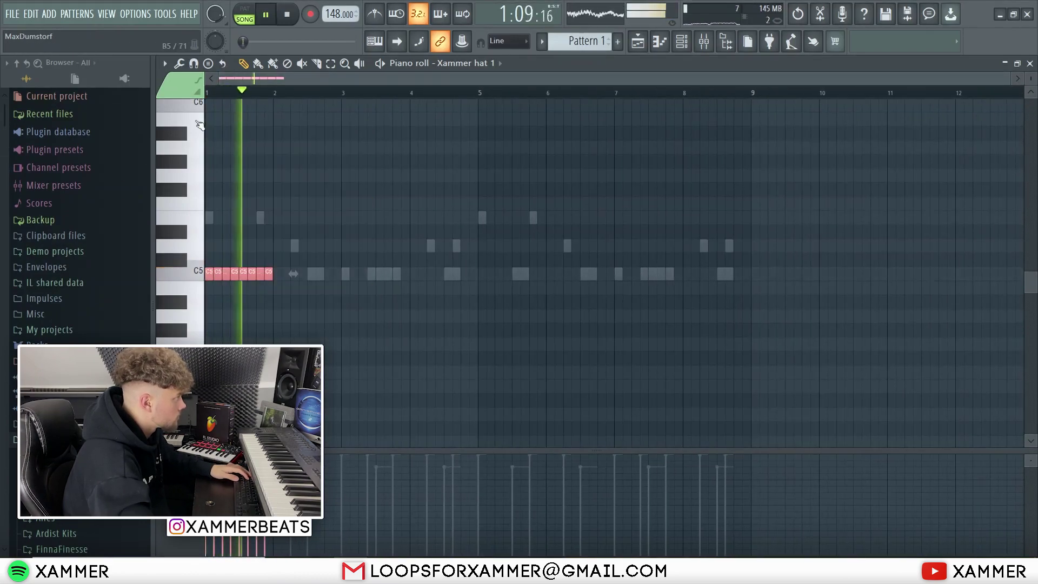
left_click_drag(377, 365, 205, 234)
key("ctrl+b")
left_click_drag(530, 351, 201, 96)
key("ctrl+b")
left_click_drag(804, 368, 200, 93)
key("ctrl+b")
Raise the clap's mixer volume to -3.4 dB and the Xammer hat's to -7.3 dB.
left_click(703, 42)
left_click_drag(370, 234, 370, 231)
left_click_drag(451, 263, 452, 264)
left_click_drag(370, 232, 370, 232)
Add the MZ Snare [Atake] on mixer insert 4 at -8.1 dB and set the clap's volume to -3.2 dB.
left_click(682, 42)
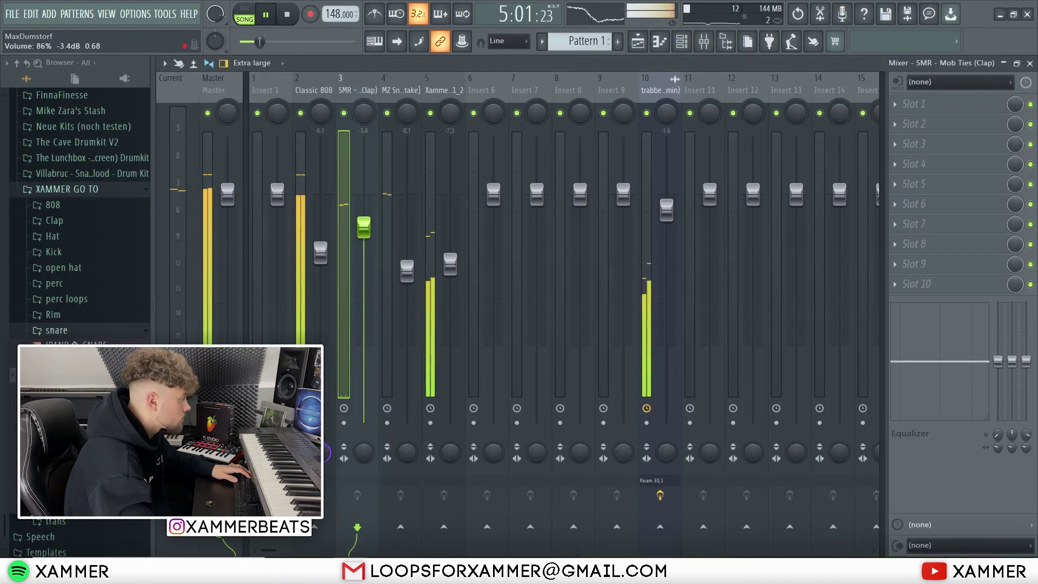
left_click_drag(407, 270, 407, 273)
left_click_drag(364, 226, 365, 227)
left_click_drag(317, 282, 316, 283)
Boost the high-shelf EQ band of the Classic 808's mixer insert to 1.7 dB.
left_click(681, 43)
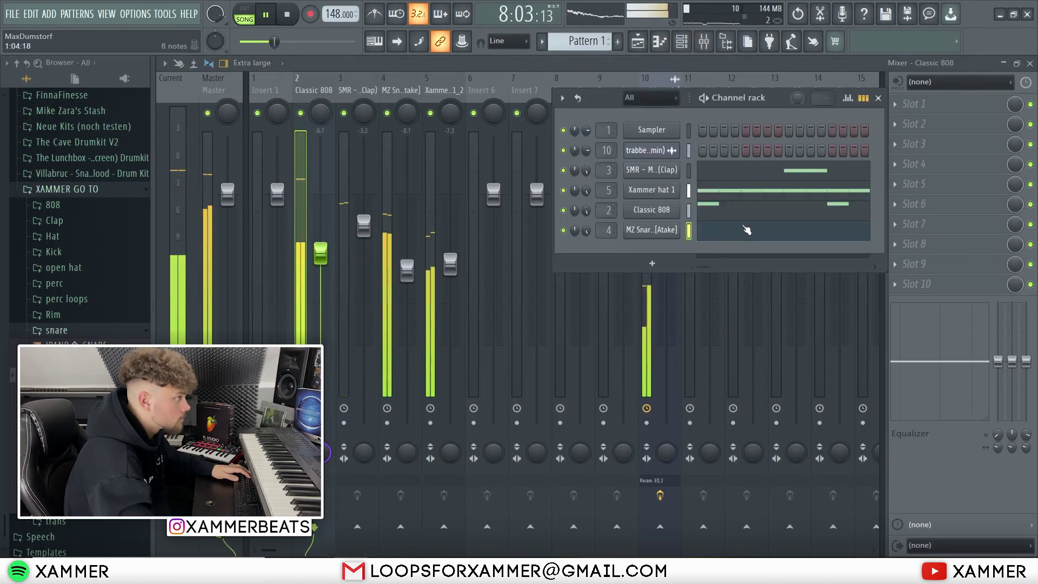
left_click_drag(1025, 361, 1025, 354)
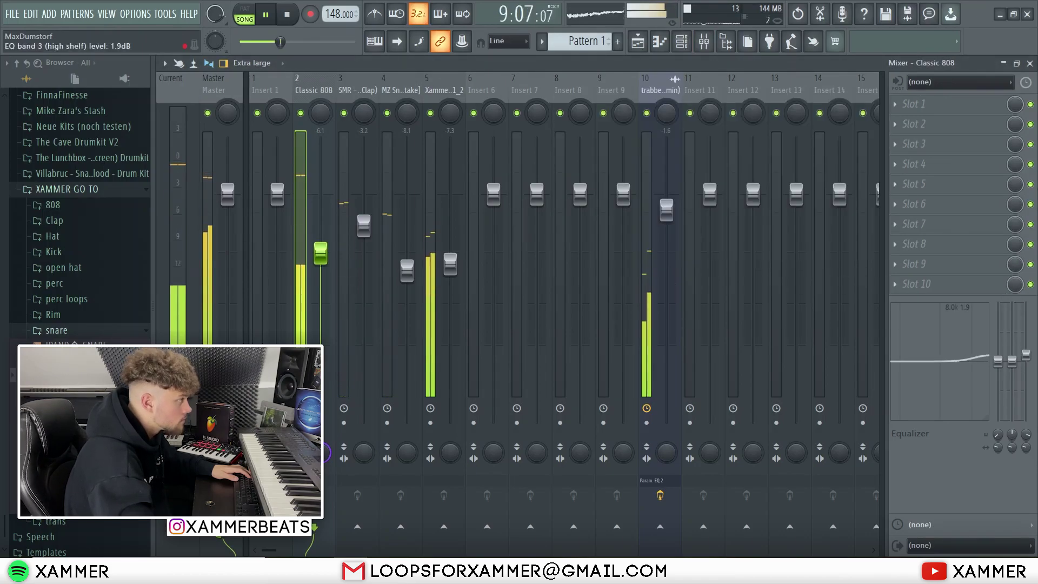
left_click(682, 42)
left_click(703, 43)
Add the Xammer openhat 1 sample from the XAMMER GO TO open hat folder as a channel on mixer insert 6.
left_click(86, 270)
scroll(90, 287, "down", 3)
key("space")
left_click(86, 424)
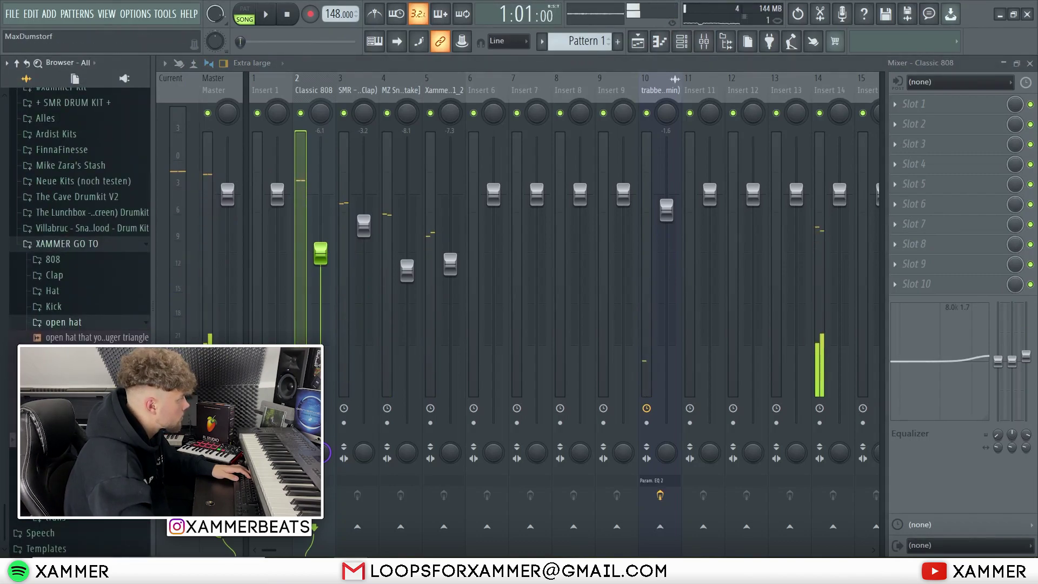
left_click(681, 42)
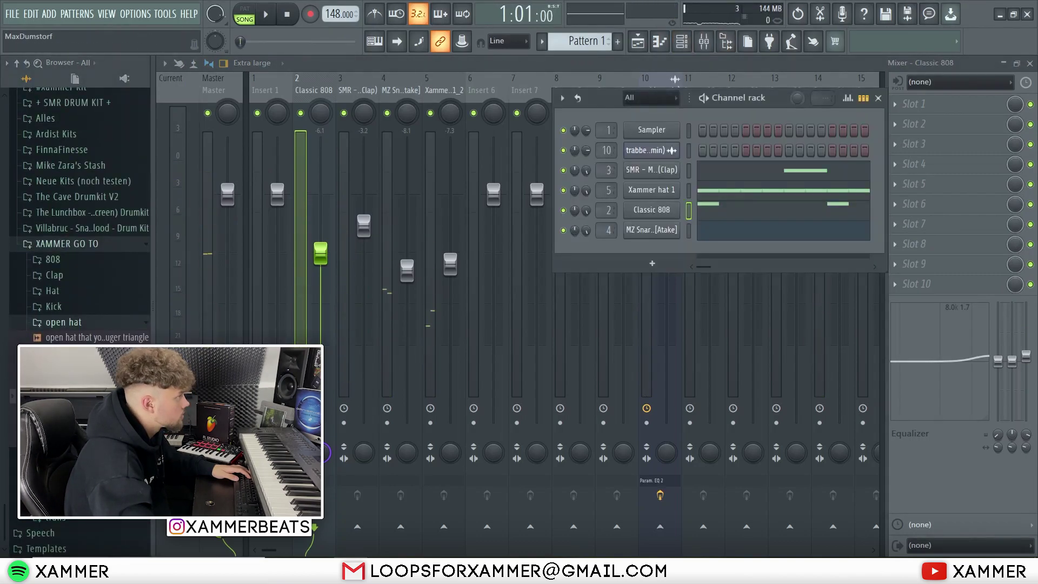
left_click_drag(641, 247, 642, 250)
left_click(494, 110)
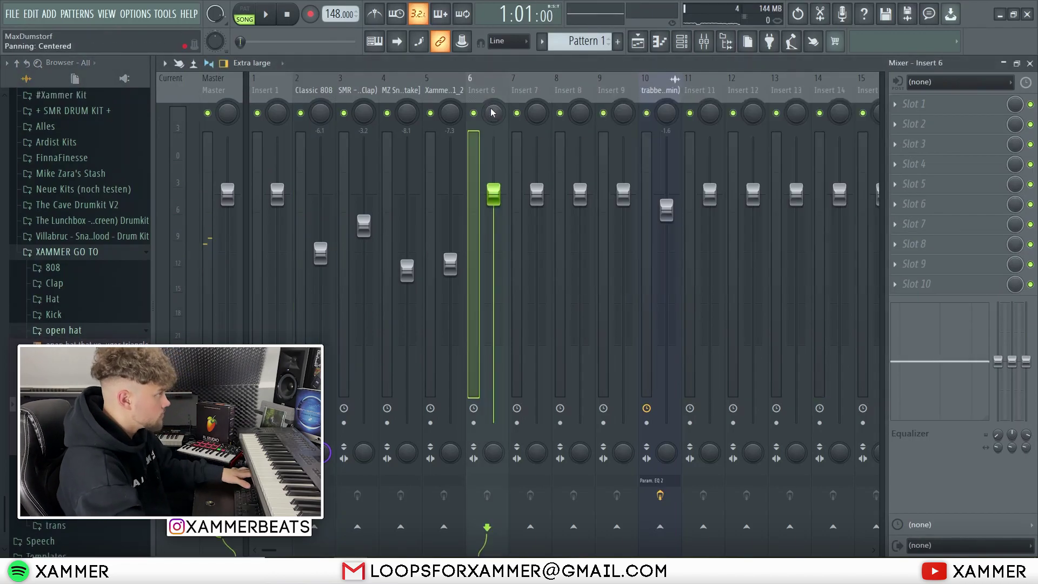
Place the first C5 open hat notes over the opening bars in the Xammer openhat 1 piano roll.
left_click(681, 42)
right_click(675, 247)
left_click(697, 248)
left_click(209, 332)
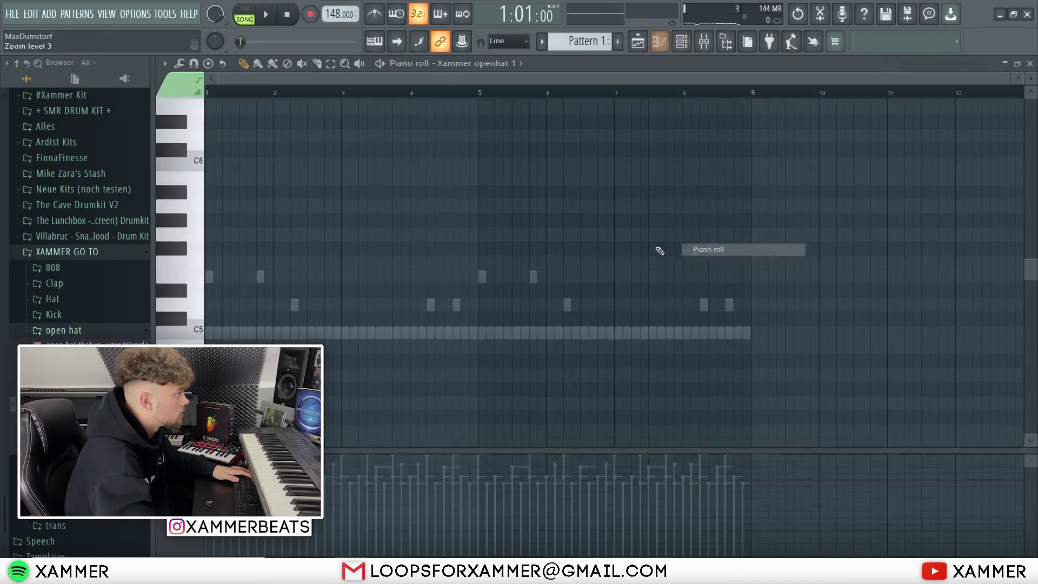
key("space")
scroll(221, 339, "up", 5)
scroll(443, 350, "down", 3)
left_click_drag(213, 331, 432, 339)
left_click_drag(535, 373, 207, 290)
Repeat the open hat notes across the eight bars and shift the whole pattern three beats later.
mouse_move(217, 333)
left_mouse_down()
mouse_move(688, 329)
mouse_move(669, 328)
left_mouse_up()
scroll(602, 287, "down", 3)
left_click(637, 248, "ctrl")
left_click_drag(745, 362, 11, 189)
key("space")
left_click_drag(213, 332, 268, 332)
key("space")
Balance the drums in the mixer: clap -3.0 dB, snare -8.2 dB, hat -6.8 dB and open hat -9.3 dB.
left_click(703, 41)
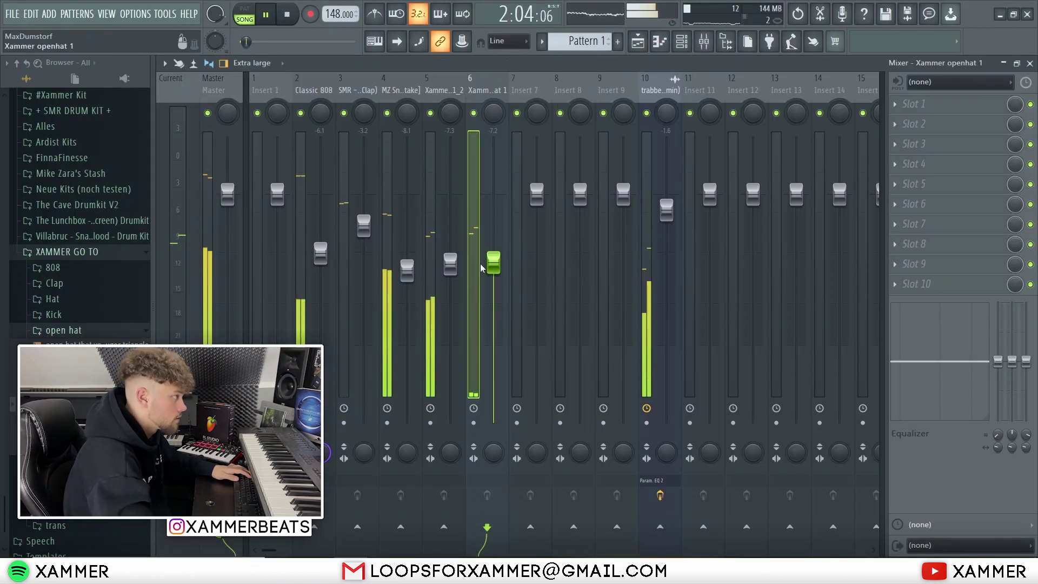
left_click_drag(456, 267, 412, 272)
left_click_drag(372, 227, 373, 225)
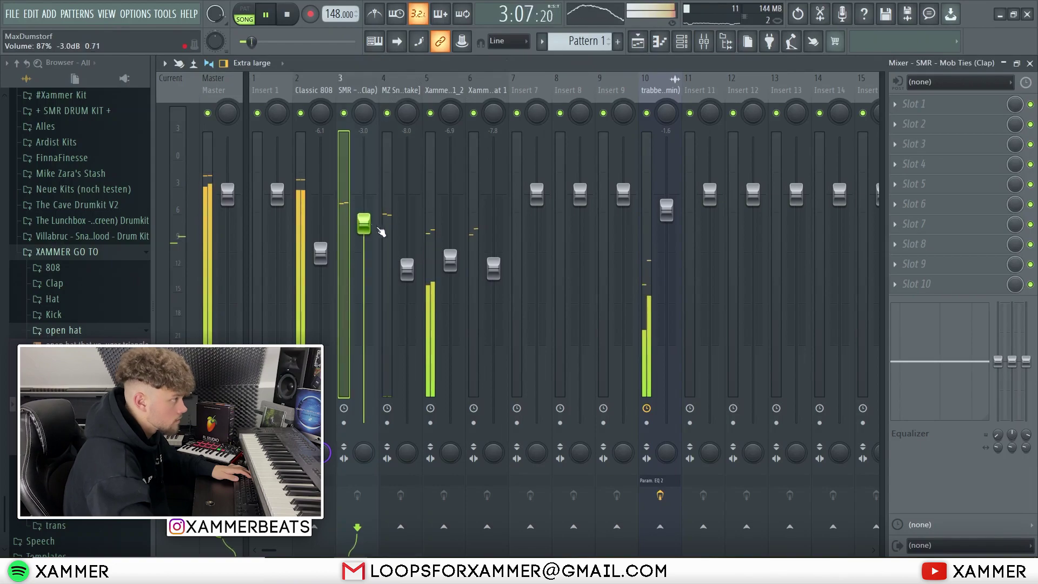
left_click_drag(494, 273, 498, 288)
mouse_move(407, 276)
left_mouse_down()
mouse_move(451, 262)
mouse_move(408, 275)
left_mouse_up()
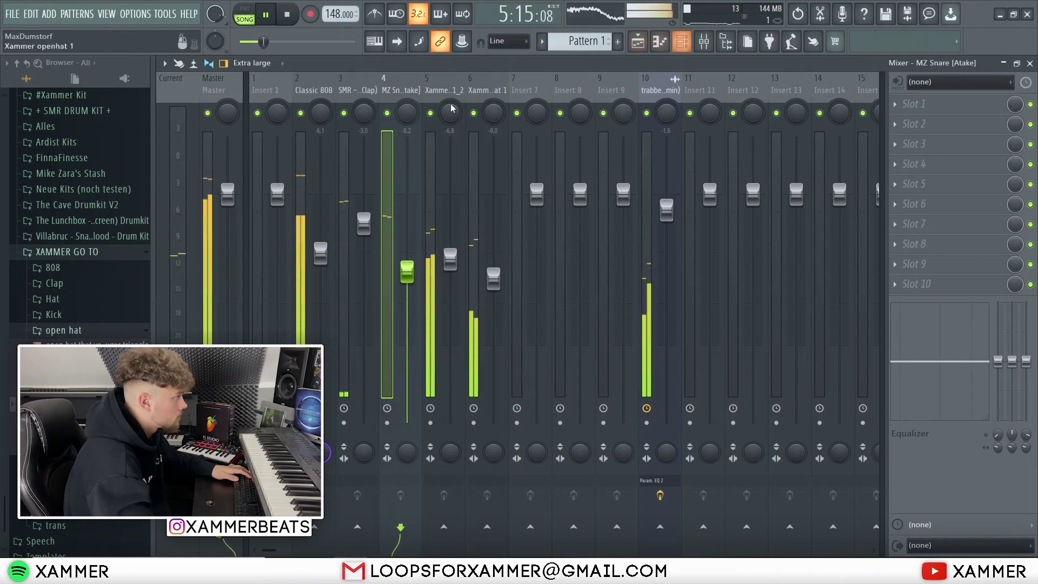
left_click_drag(493, 277, 494, 279)
Add a fast three-note roll above the C5 row in the Xammer hat 1 pattern using 1/3 step snap.
left_click(682, 42)
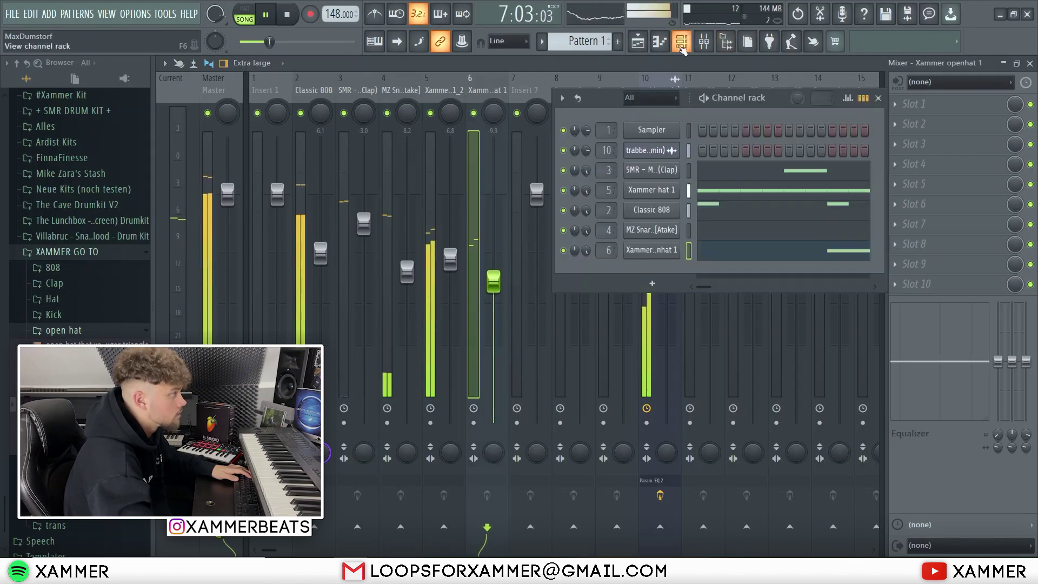
left_click(725, 192)
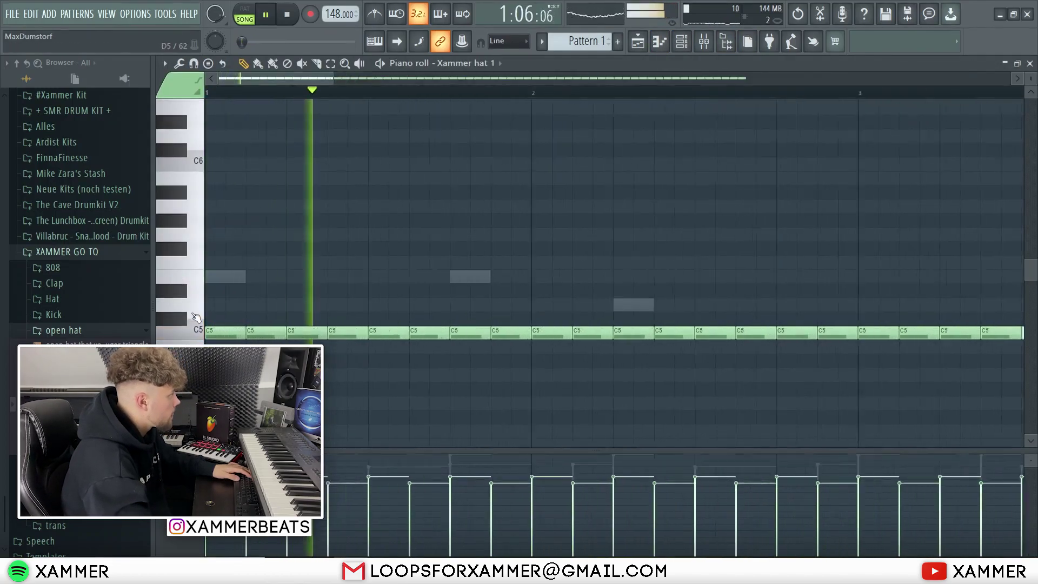
key("space")
left_click(239, 304)
left_click_drag(244, 280, 233, 273)
left_click(193, 64)
left_click(213, 160)
key("ctrl+u")
Open gaps in the hat line, repeat the rolled phrase in bars 3-4, and duplicate the four-bar hat pattern into bars 5-8.
scroll(230, 273, "up", 3)
right_click(396, 278)
left_click_drag(385, 295, 231, 275)
key("space")
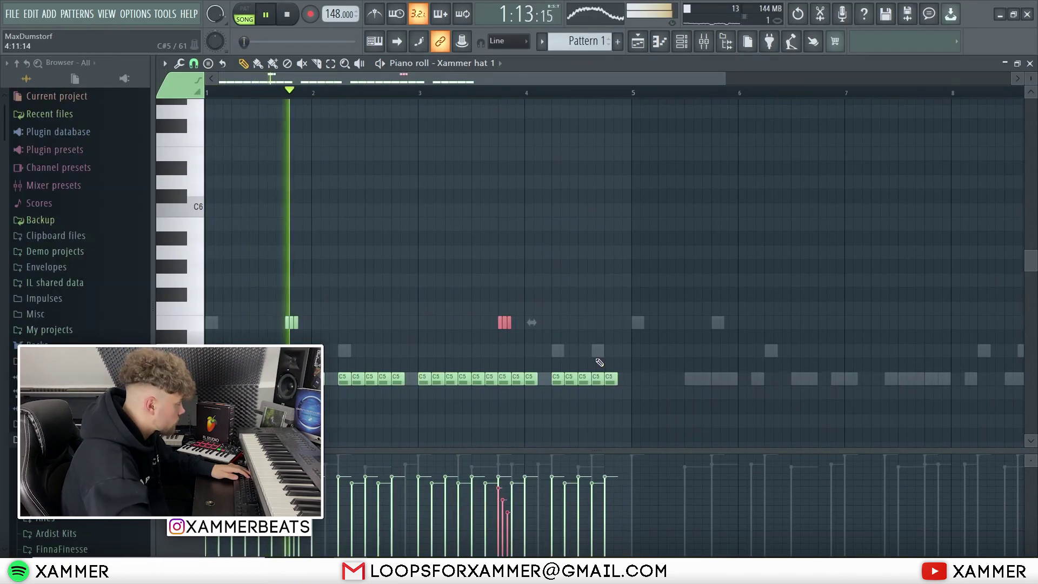
left_click_drag(656, 423, 206, 102)
scroll(249, 402, "down", 2)
key("ctrl+b")
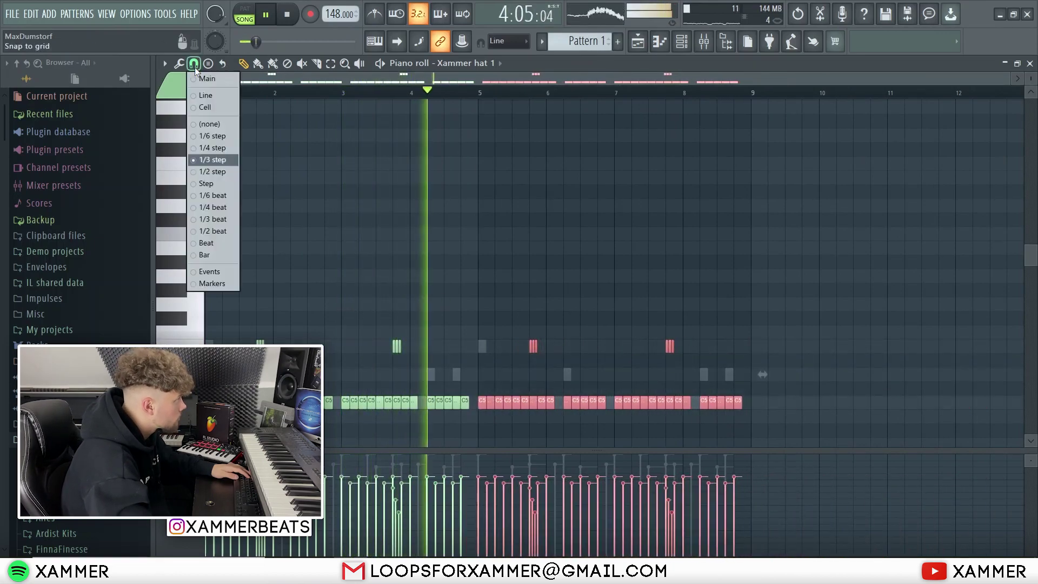
Clone the Xammer hat 1 channel, reverse the clone's sample and shorten its length.
key("space")
left_click(682, 42)
right_click(654, 198)
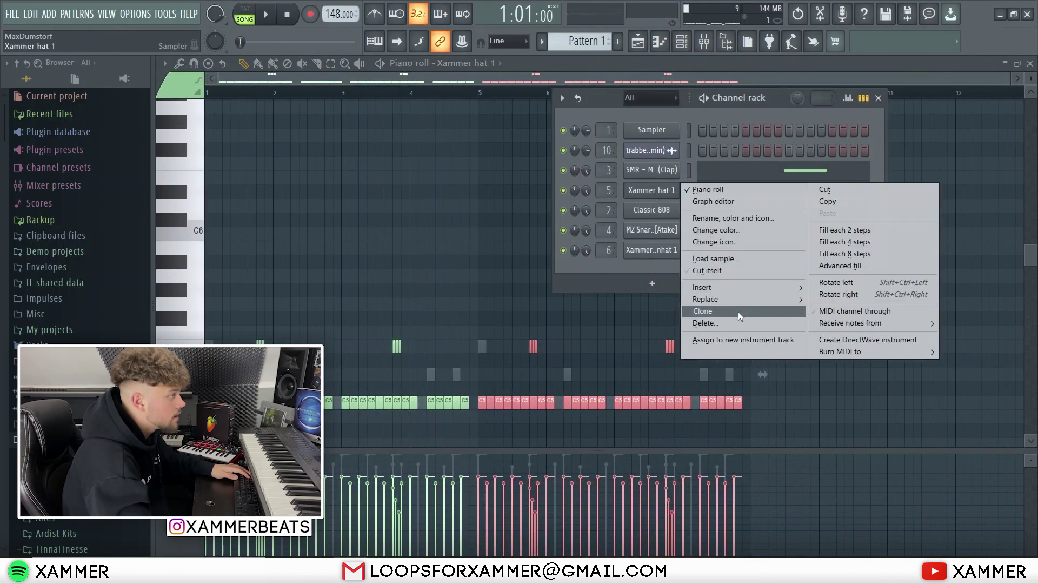
left_click(719, 309)
left_click(653, 211)
left_click(493, 370)
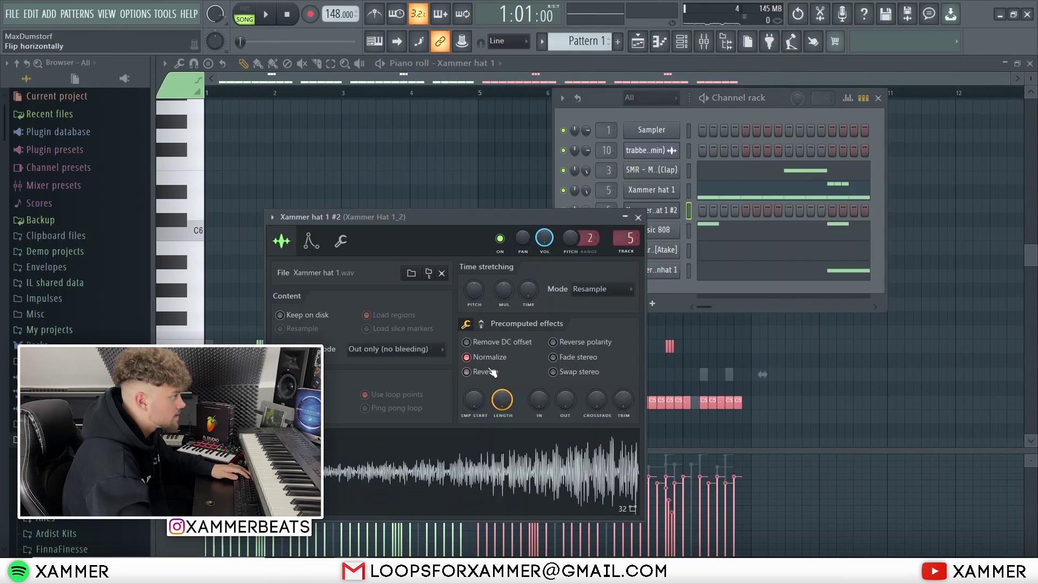
left_click_drag(503, 399, 503, 411)
Place single C5 notes for the reversed hat across bars 2 to 4 and duplicate them into the second half of the pattern.
right_click(676, 206)
left_click(703, 209)
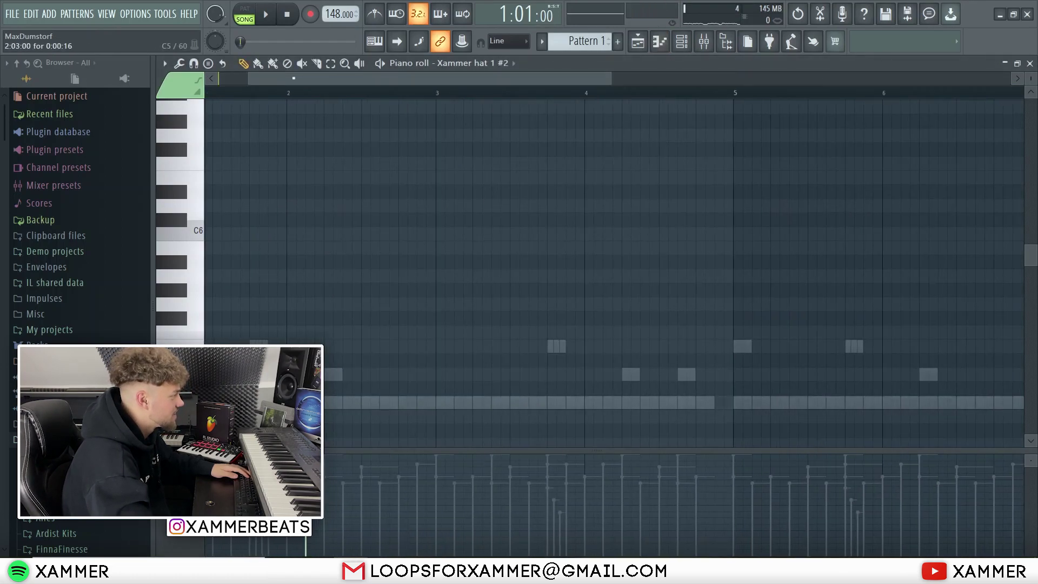
scroll(309, 402, "up", 4)
left_click_drag(560, 402, 571, 402)
left_click_drag(577, 417, 481, 344)
scroll(618, 467, "up", 2)
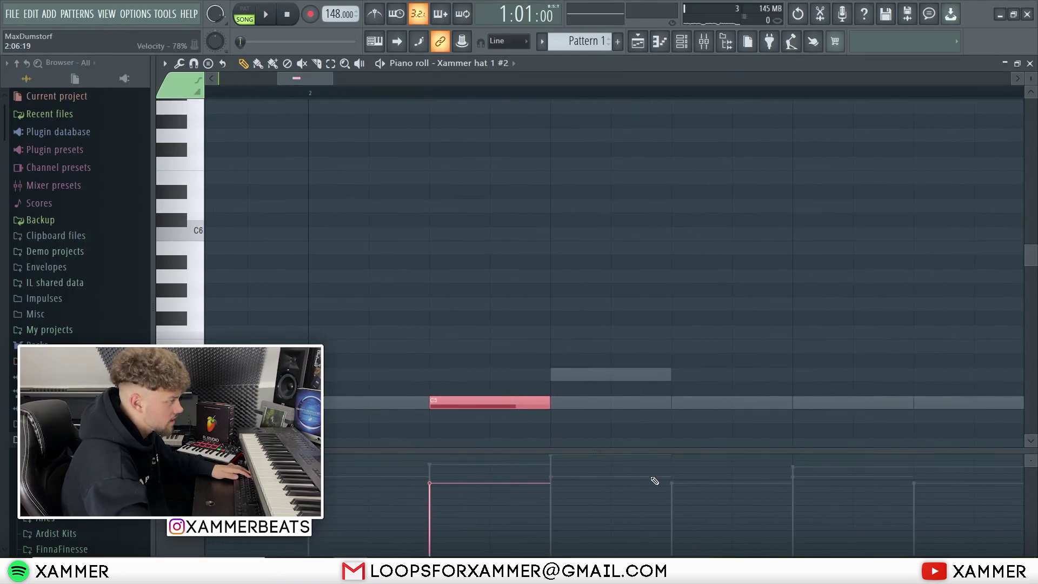
scroll(427, 389, "down", 6)
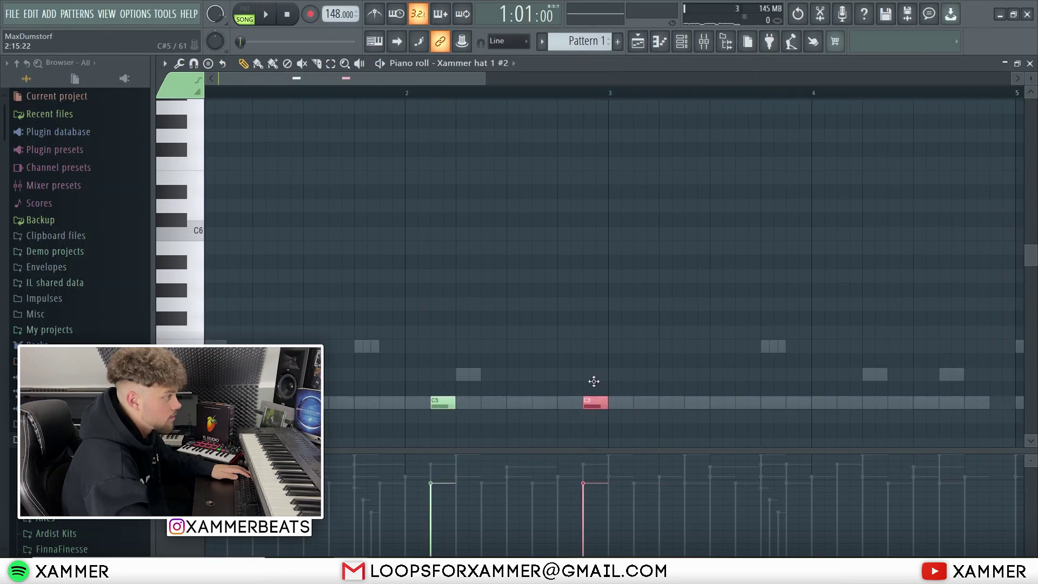
scroll(596, 381, "down", 4)
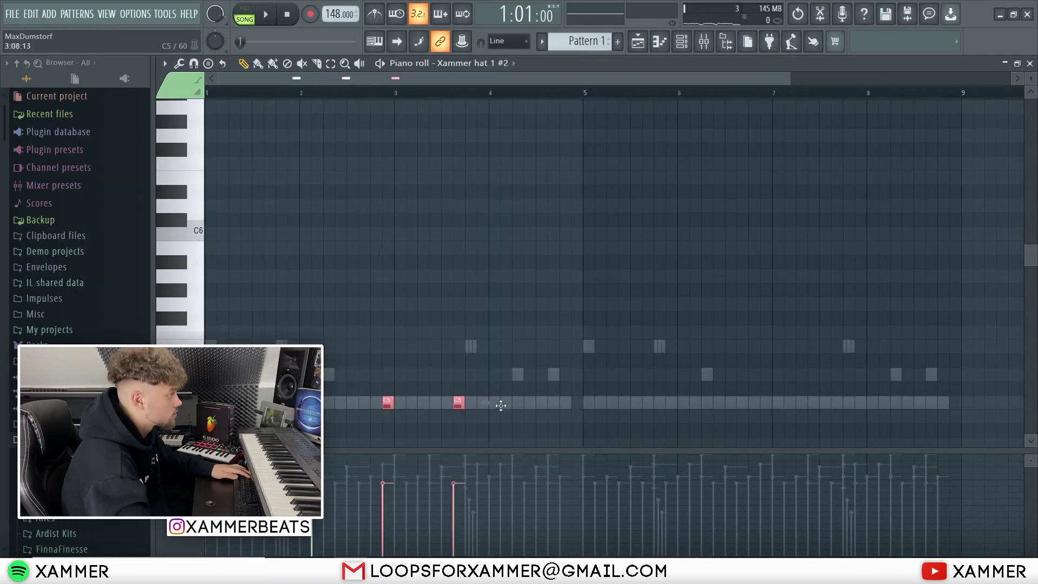
scroll(522, 410, "down", 2)
left_click_drag(572, 417, 552, 416)
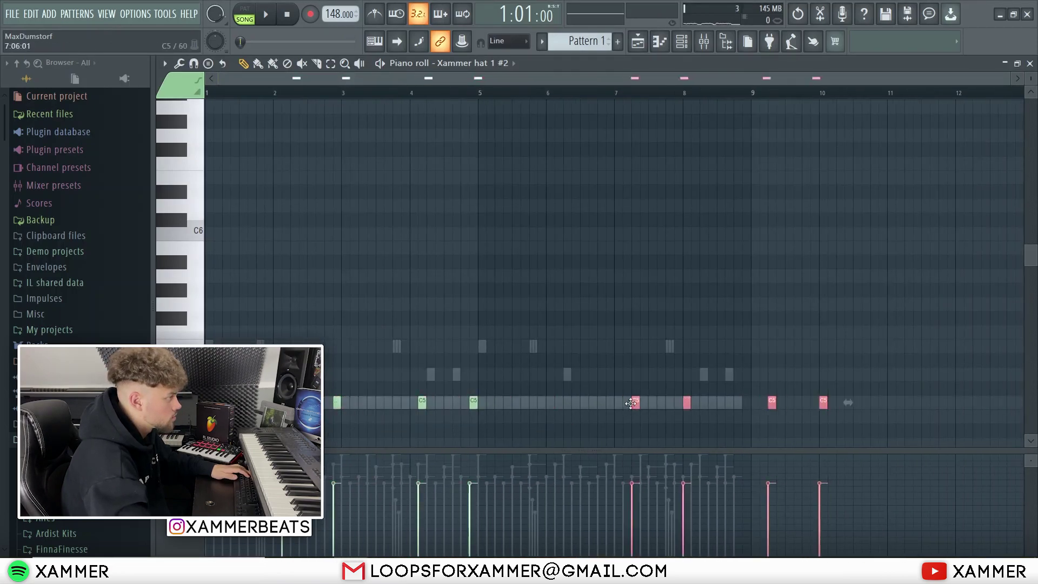
Move the Xammer hat 1 rolls to the start of bars 1, 3, 5 and 7 and lower them one semitone.
left_click(712, 46)
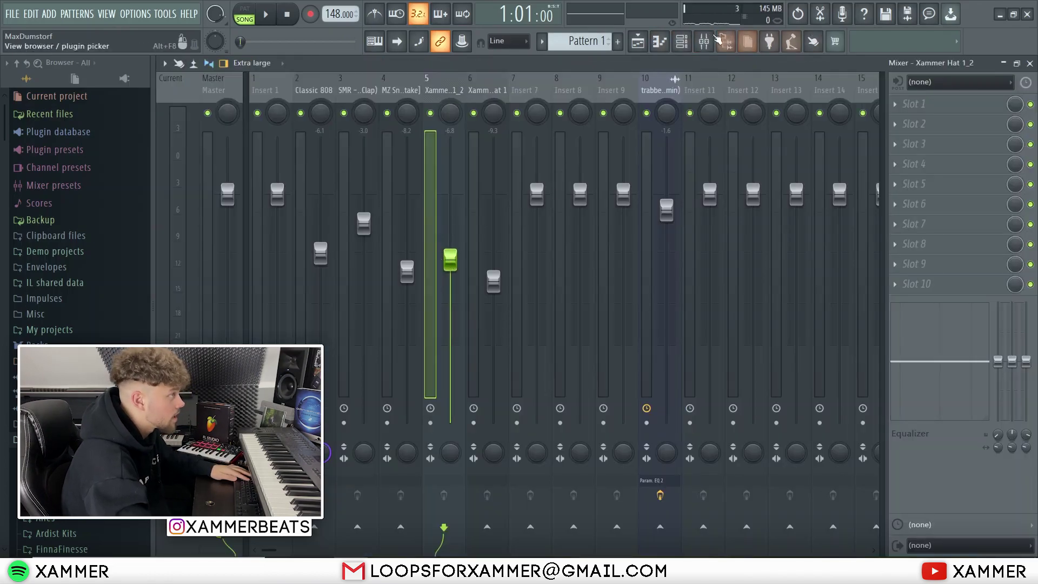
left_click(689, 45)
key("space")
scroll(57, 339, "down", 5)
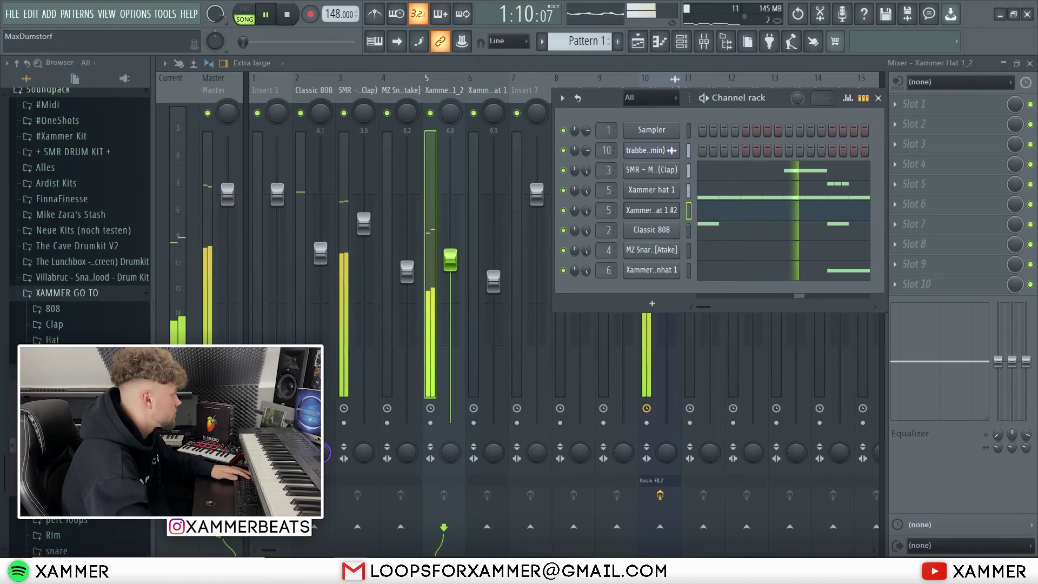
left_click(809, 205)
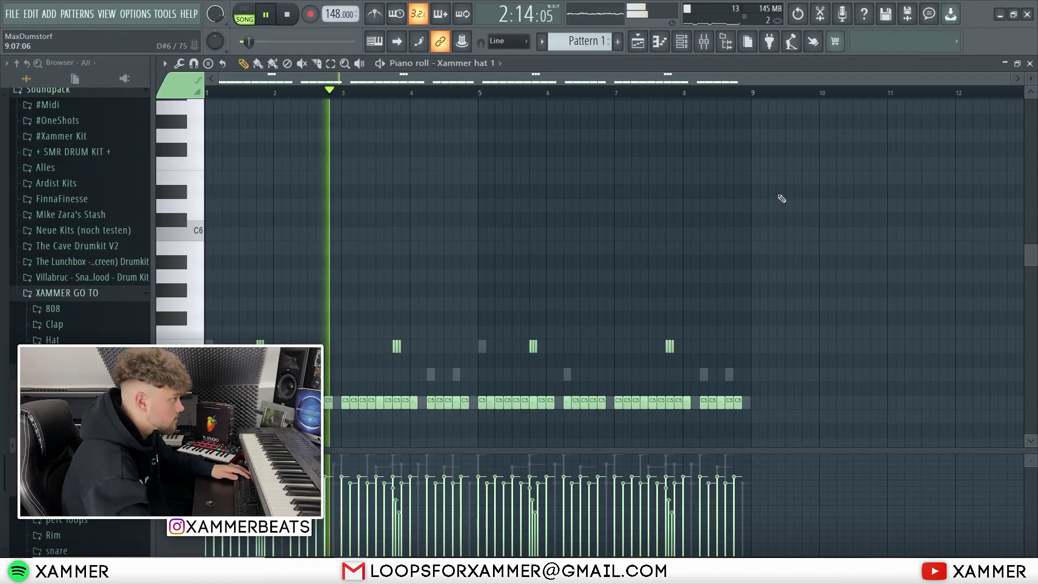
scroll(185, 344, "up", 3)
key("space")
left_click_drag(347, 346, 217, 347)
key("space")
key("Down")
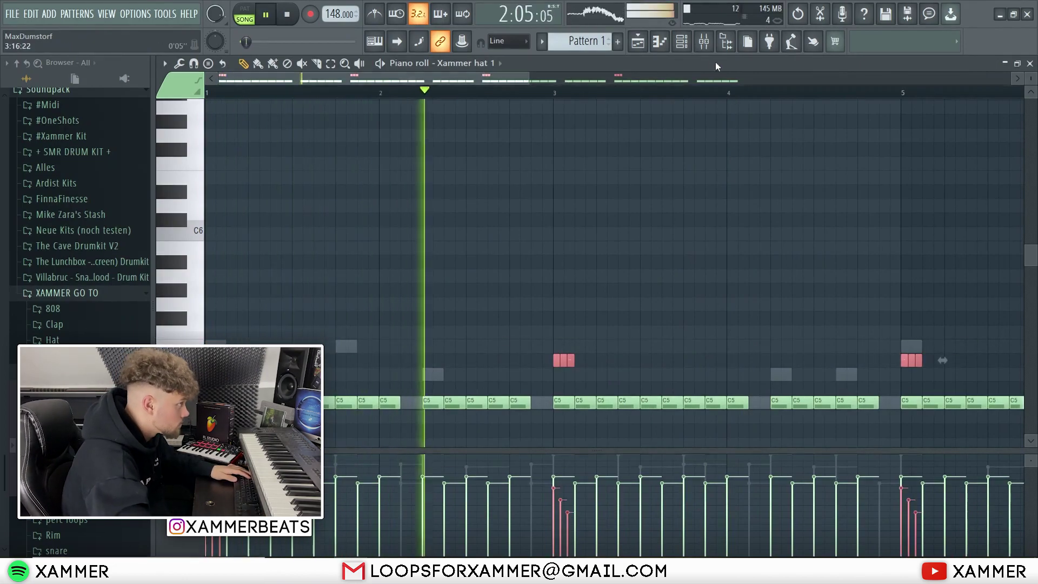
Set the clap's mixer volume to -2.2 dB and the snare's and Xammer hat's to -7.5 dB.
key("F9")
left_click_drag(364, 223, 364, 218)
left_click(321, 253)
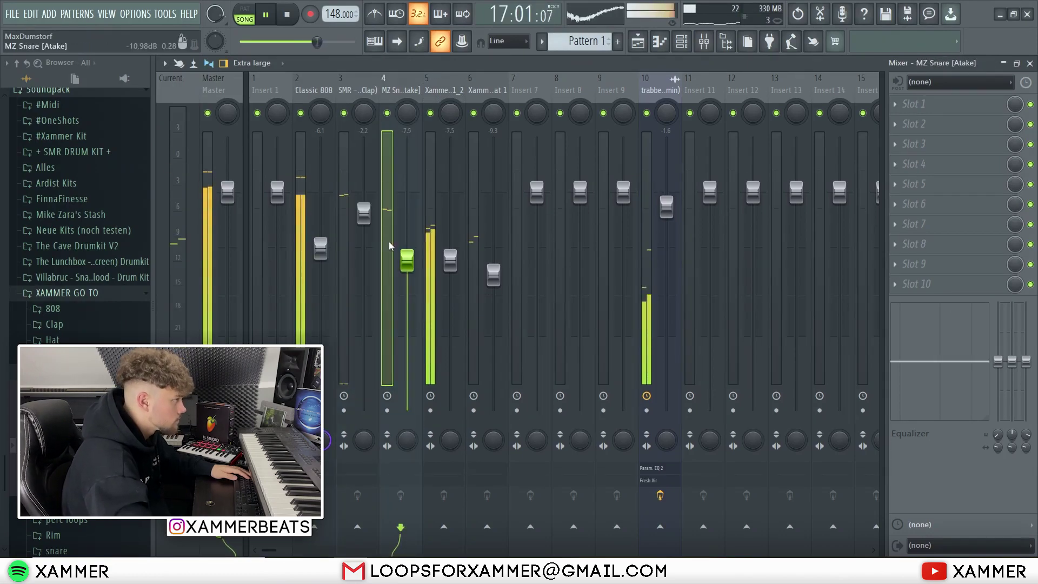
left_click(450, 259)
Add the Xammer Kick 1 v2 sample as a new channel on mixer insert 1 at -9.3 dB.
left_click(671, 45)
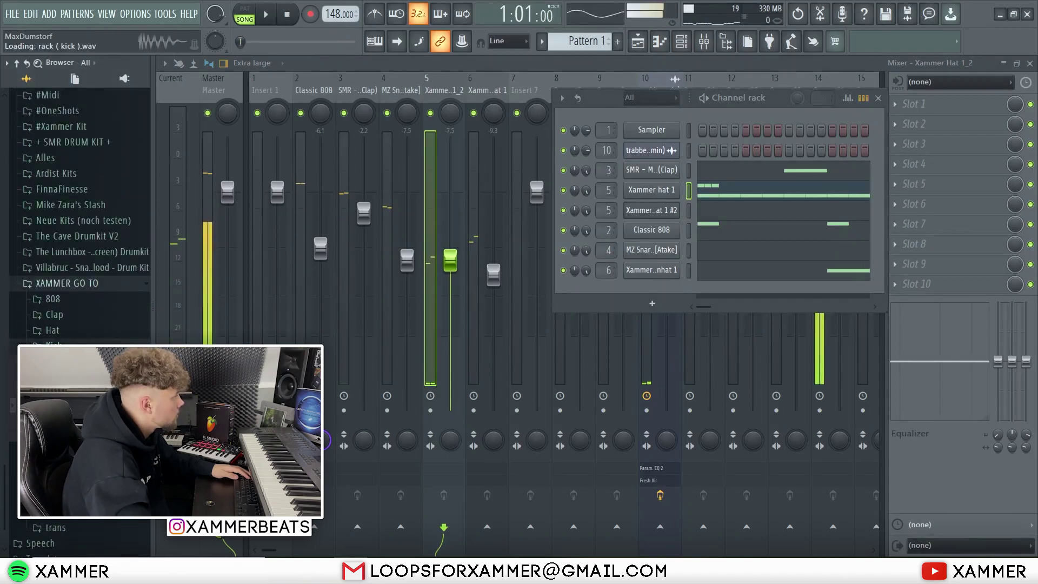
key("space")
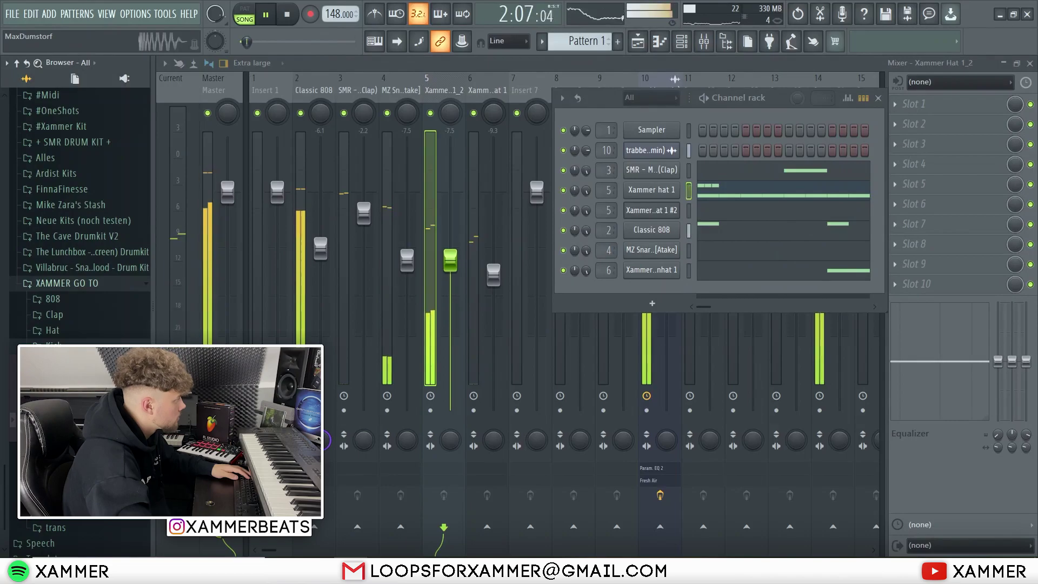
left_click_drag(638, 311, 639, 305)
key("space")
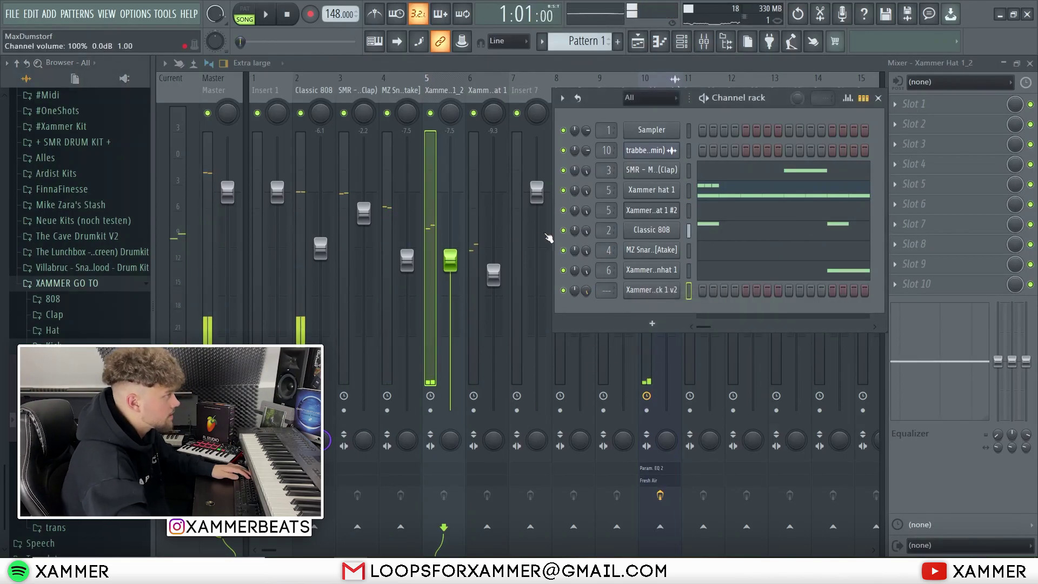
left_click(281, 82)
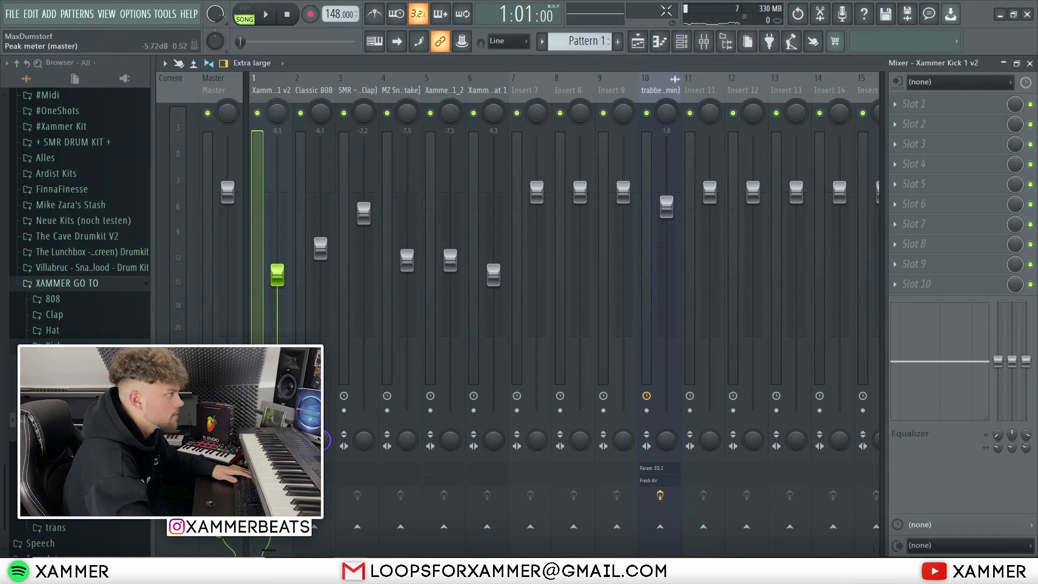
key("F6")
right_click(675, 295)
left_click(703, 301)
right_click(665, 298)
left_click(688, 288)
left_click(682, 41)
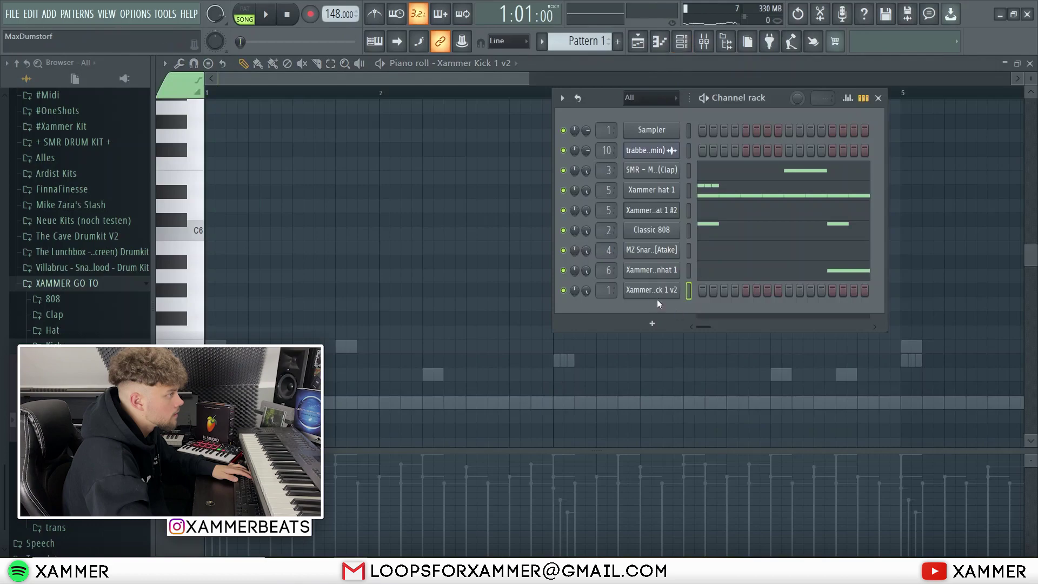
right_click(675, 291)
left_click(693, 293)
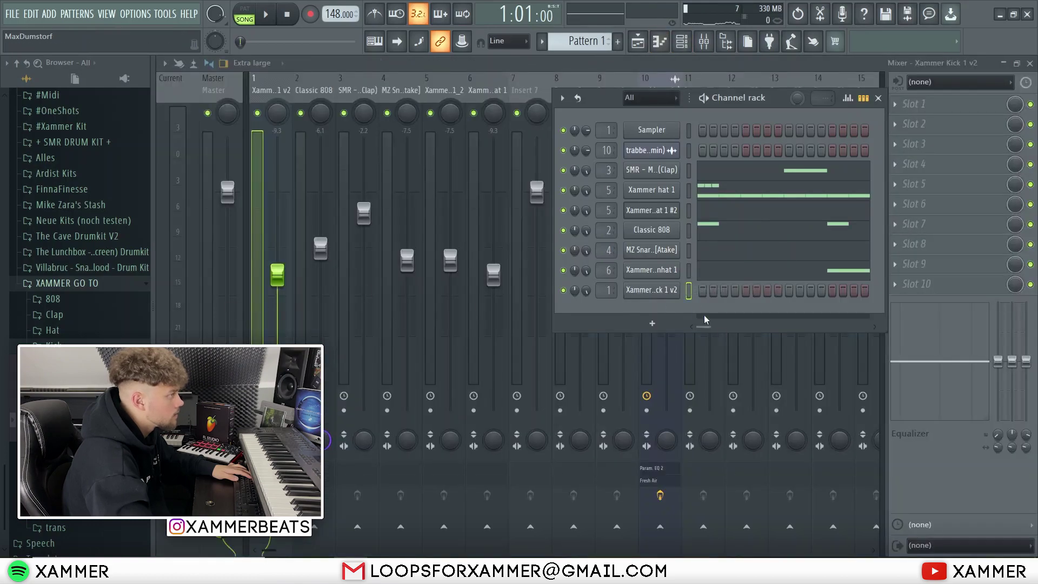
Place C5 kick notes in the Xammer Kick 1 v2 piano roll at the start of bar 1 and under bar 2's 808 note.
right_click(675, 292)
left_click(703, 290)
mouse_move(233, 450)
left_mouse_down()
mouse_move(232, 347)
mouse_move(248, 443)
left_mouse_up()
key("space")
scroll(219, 401, "up", 4)
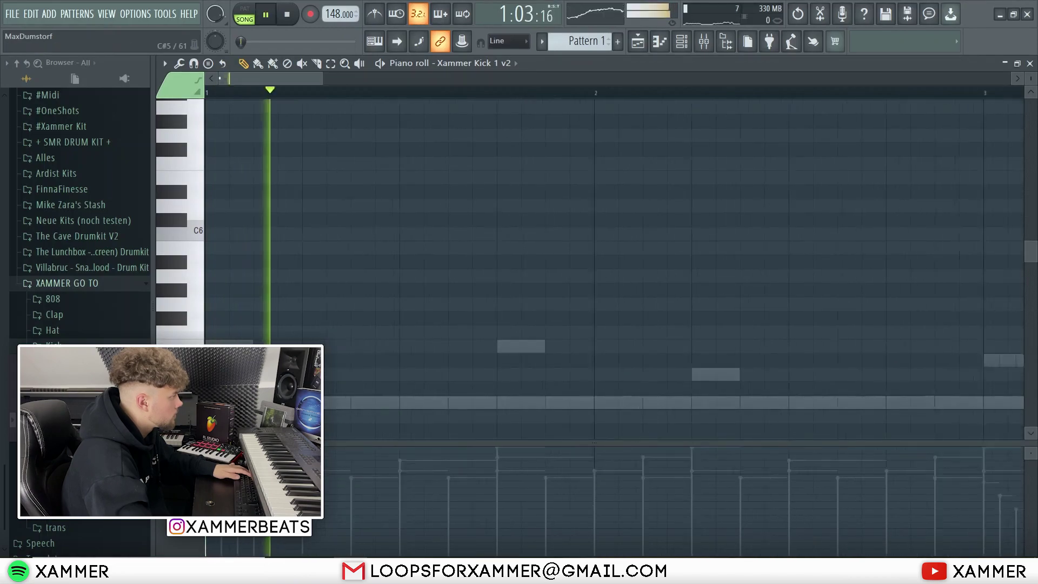
scroll(487, 364, "down", 5)
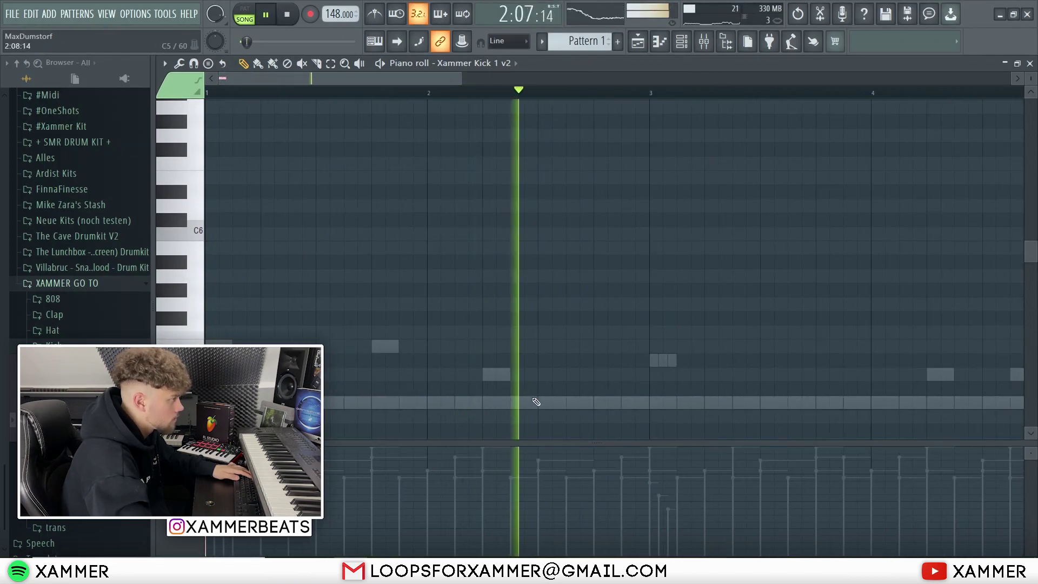
left_click_drag(371, 407, 208, 394)
key("space")
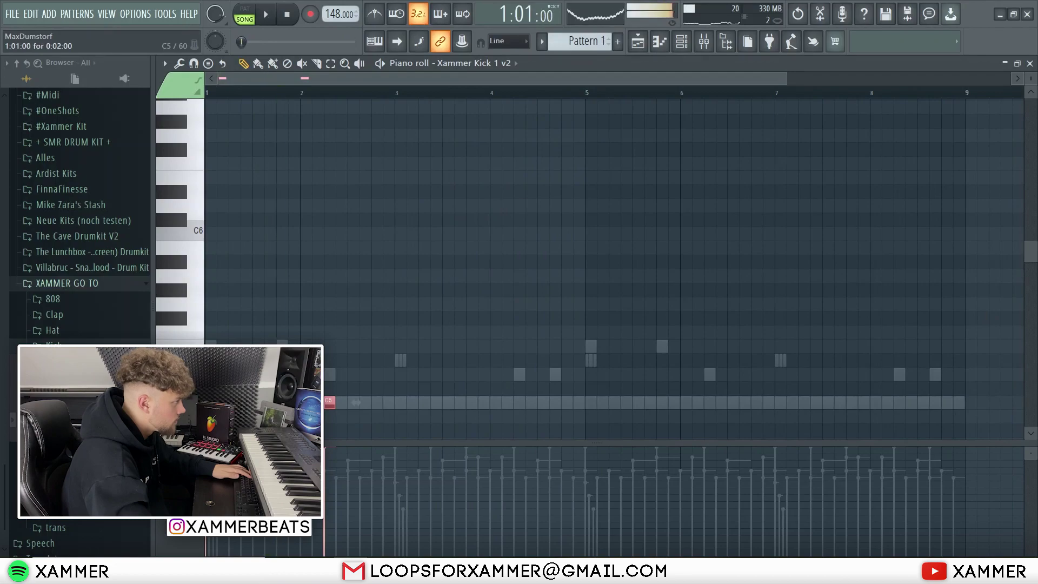
Duplicate the two-bar kick pattern through all eight bars and add an extra kick at 3:07.
scroll(395, 411, "down", 2)
key("space")
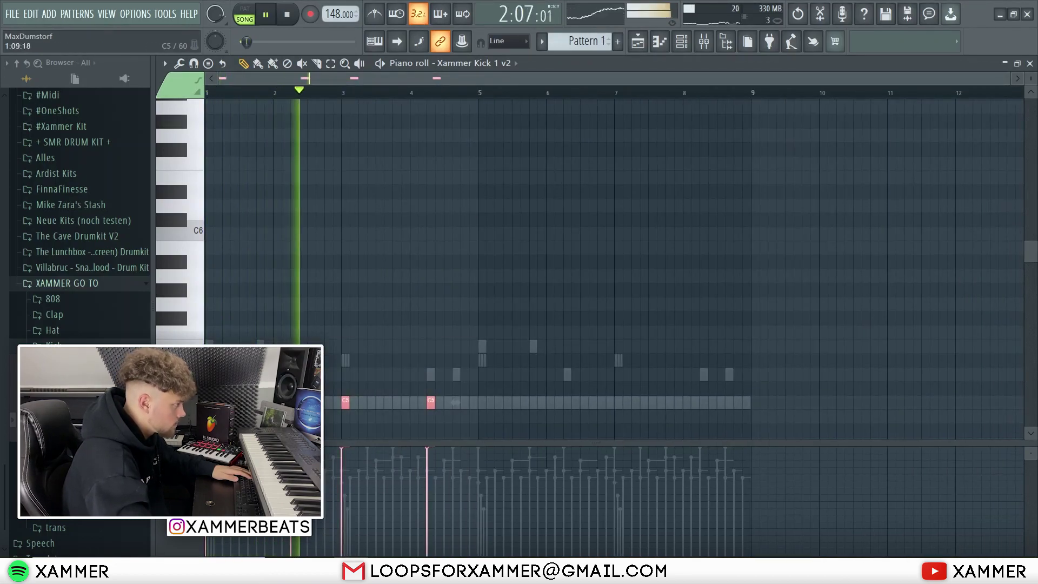
left_click_drag(209, 405, 484, 405, "shift")
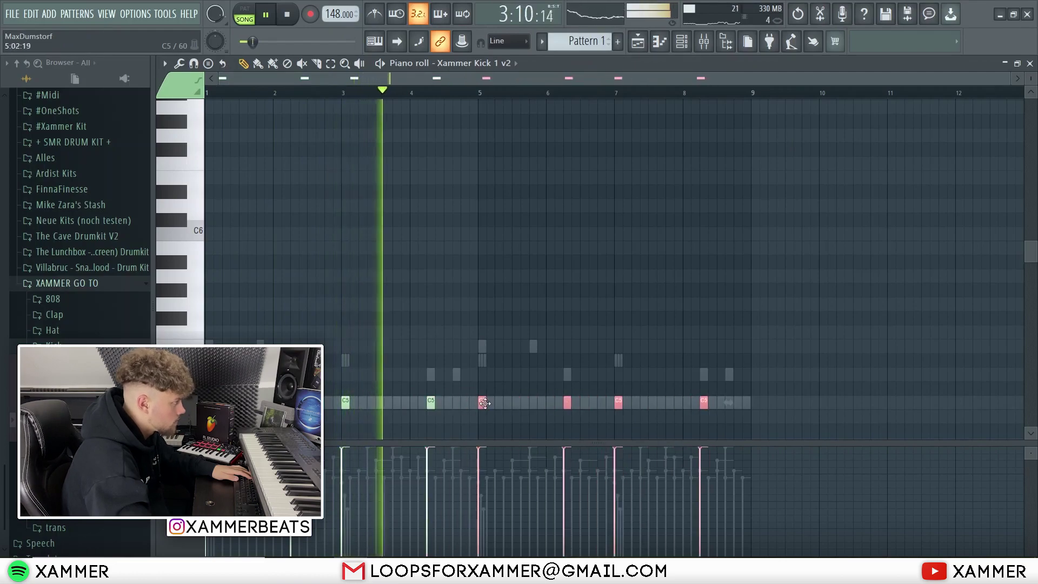
left_click(378, 405)
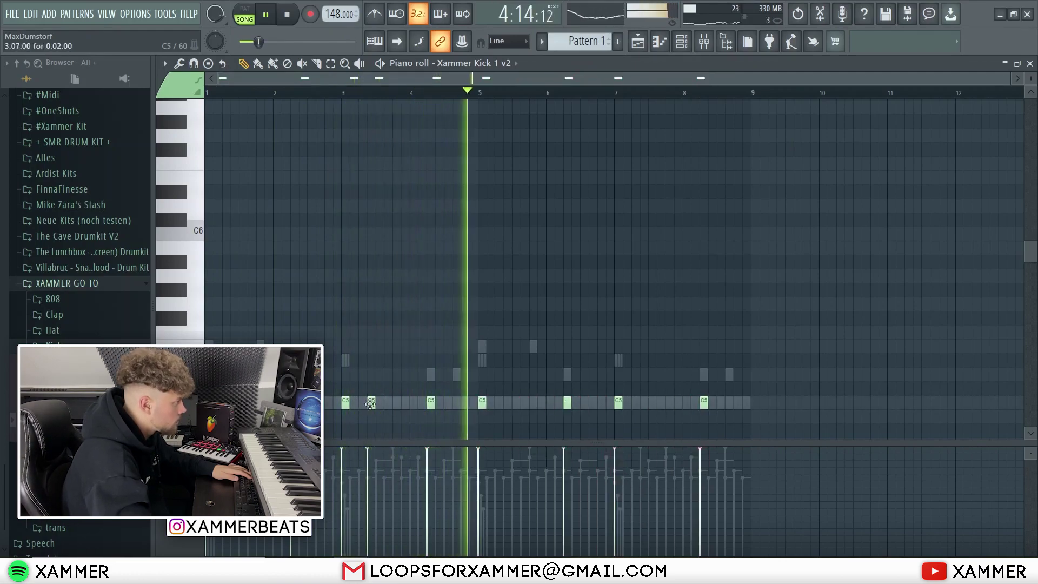
Stop playback, remove the Pattern 1 clips from the playlist's Track 2 and split Pattern 1 by channel.
key("F9")
left_click(682, 42)
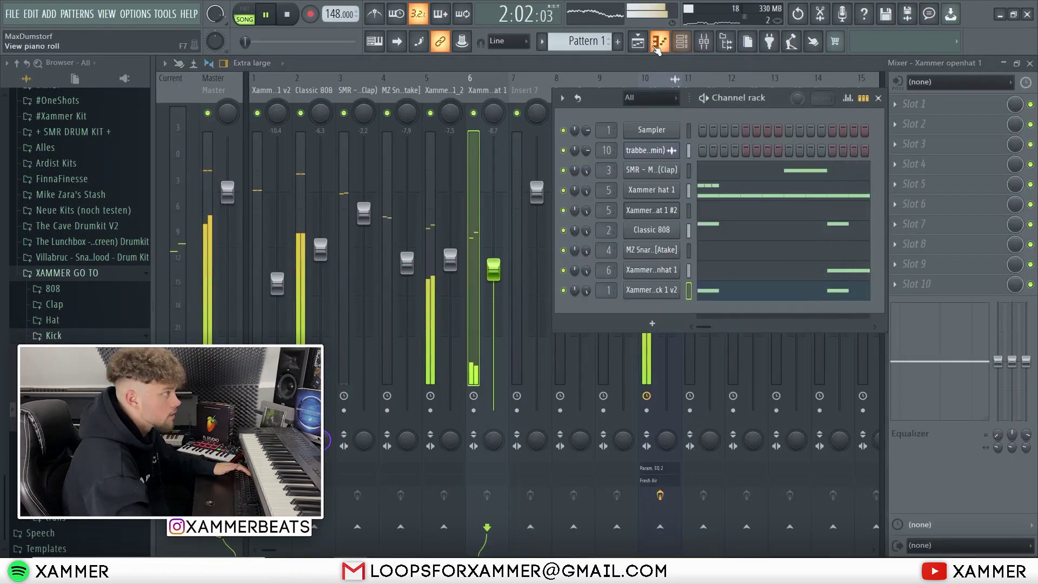
left_click(637, 41)
key("space")
scroll(599, 332, "down", 2)
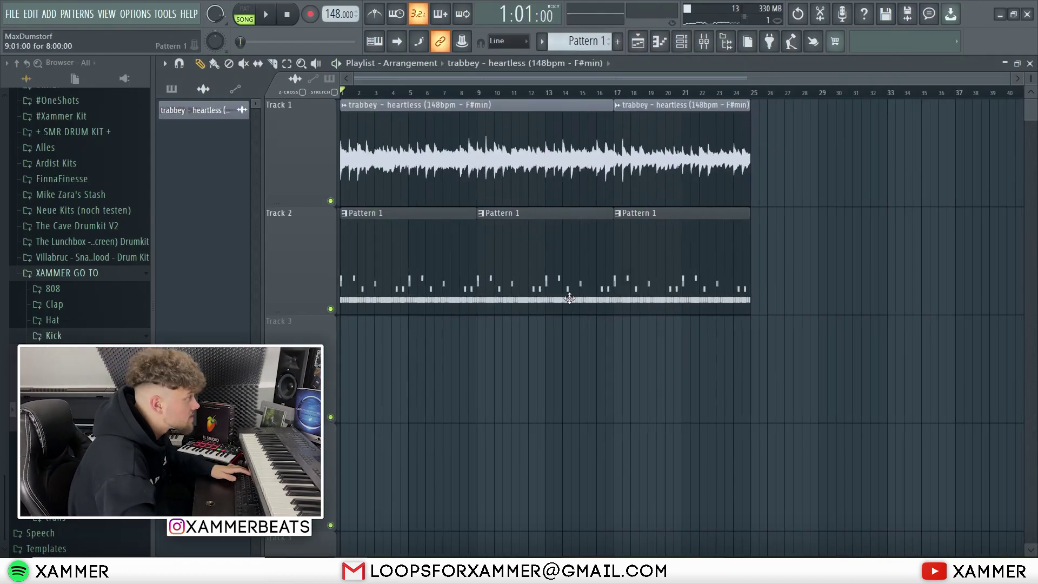
right_click(411, 262)
right_click(451, 272, "ctrl")
left_click(594, 42)
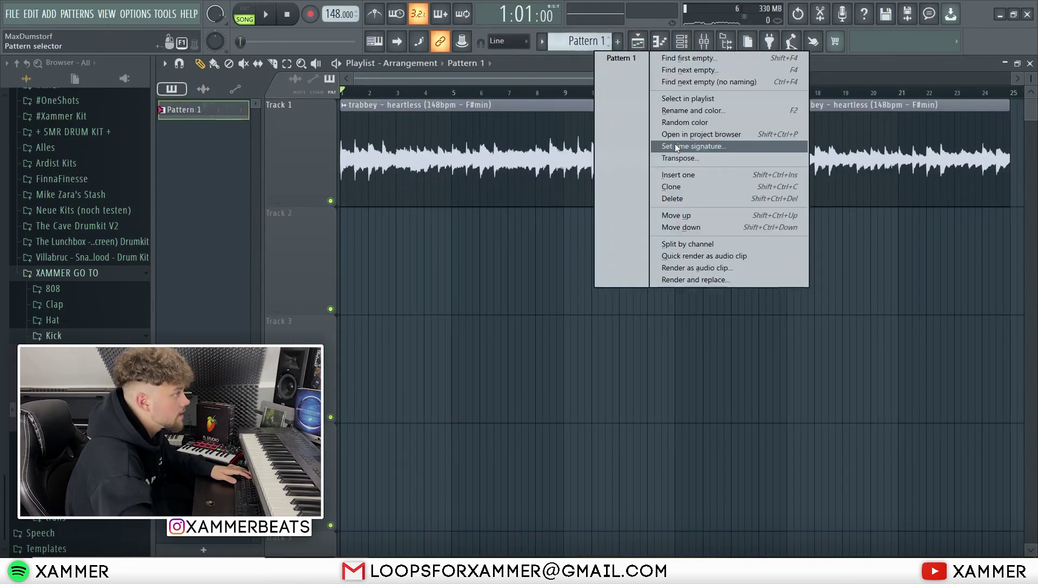
left_click(706, 248)
Move the trabbey - heartless loop clips to Track 10 and lay them out as four eight-bar clips through bar 32.
scroll(535, 127, "down", 2)
left_click_drag(544, 122, 802, 447)
scroll(643, 424, "down", 1)
left_click(556, 348)
right_click(557, 349)
left_click(346, 454)
left_click(640, 454)
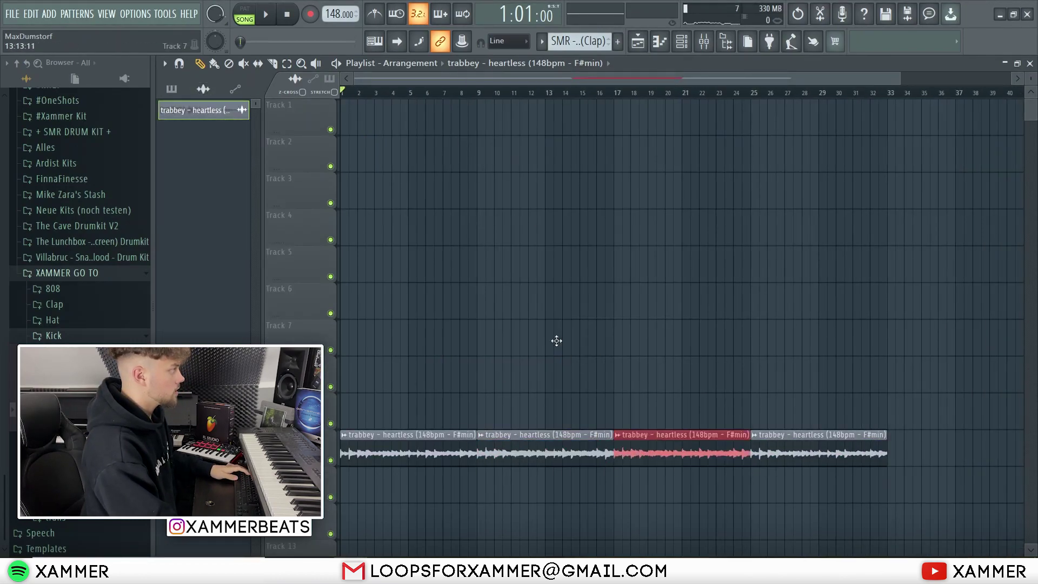
Place the kick, Classic 808, clap, snare and Xammer hat 1 patterns at bar 17 on Tracks 1 to 5.
left_click(171, 89)
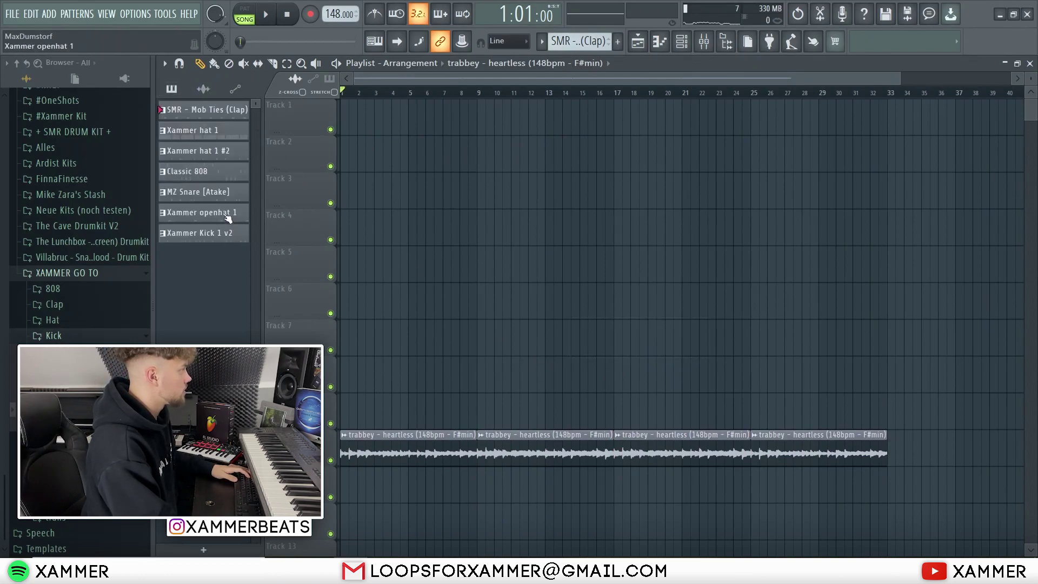
left_click_drag(216, 235, 616, 121)
left_click_drag(189, 169, 622, 150)
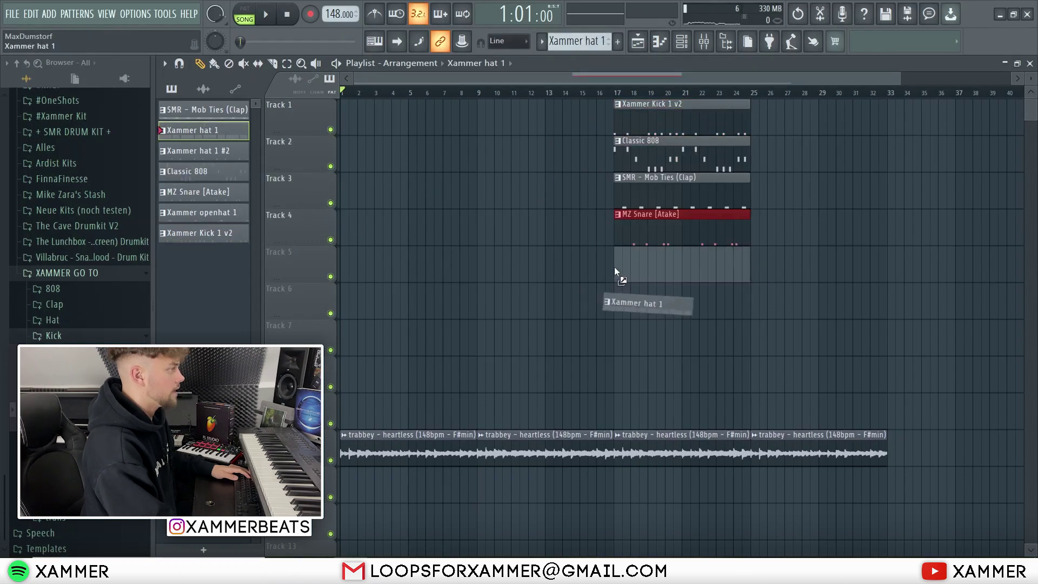
left_click_drag(615, 271, 615, 271)
Delete the Xammer hat 1 #2 pattern and place Xammer openhat 1 on Track 6 at bar 17, extended to eight bars.
left_click(683, 40)
left_click_drag(580, 42, 587, 40)
right_click(215, 152)
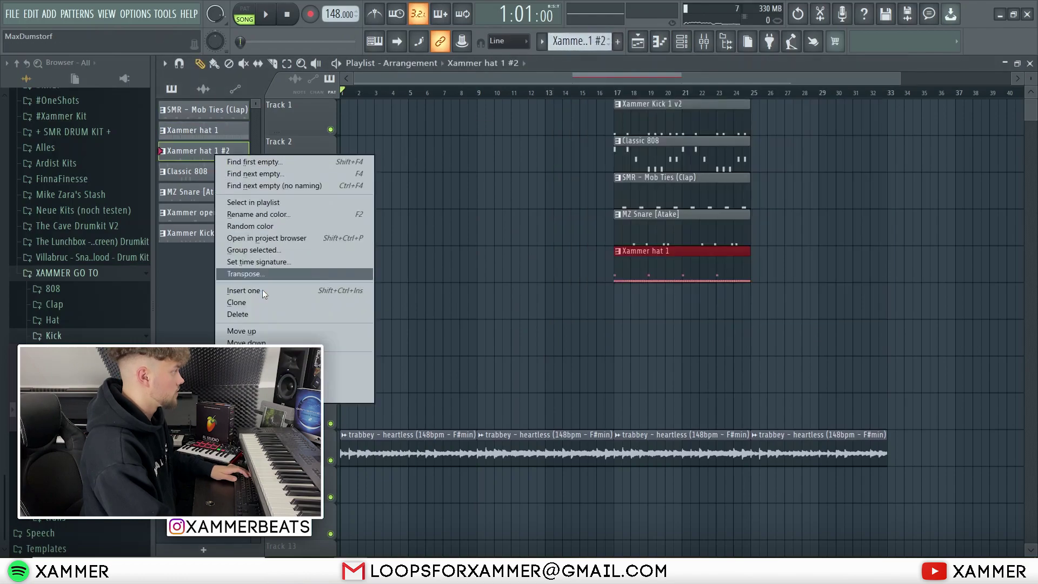
left_click(273, 320)
left_click(597, 331)
left_click_drag(233, 192, 619, 308)
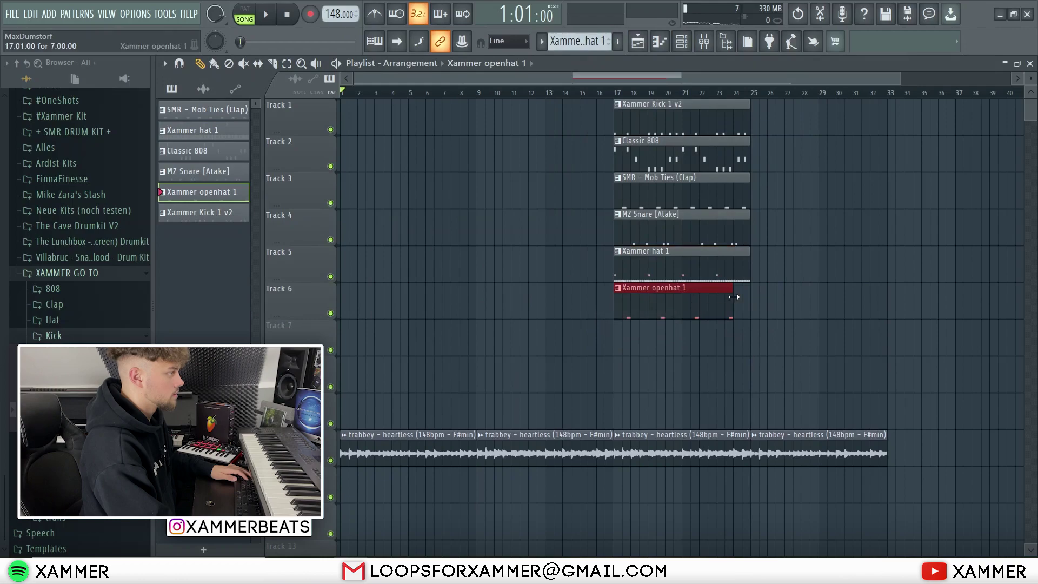
left_click_drag(756, 296, 749, 297)
Copy the drum clips from bar 17 to bar 9, leaving out the kick and open hat there.
left_click_drag(690, 355, 666, 125)
left_click_drag(668, 127, 540, 116)
right_click(539, 117)
right_click(550, 292)
Duplicate the drum clips of bars 9 to 24 into bars 25 to 40.
scroll(649, 300, "down", 2)
left_click_drag(667, 305, 532, 119)
key("ctrl+b")
left_click_drag(735, 511, 622, 265)
key("ctrl+b")
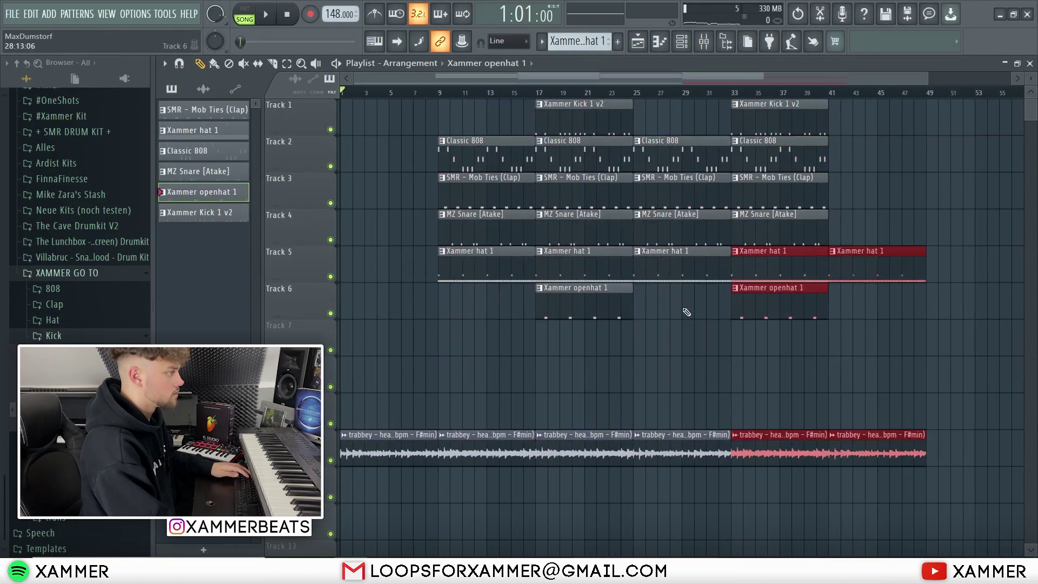
key("ctrl+z")
Duplicate the last trabbey - heartless clip on Track 10 to fill bars 33 to 40.
left_click_drag(725, 452, 689, 426)
key("ctrl+b")
left_click(696, 366)
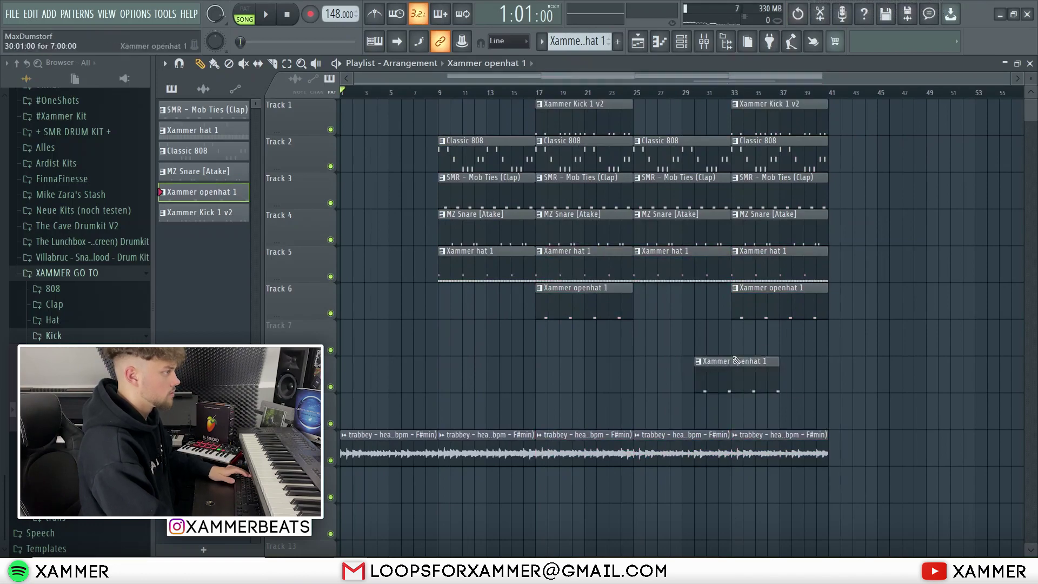
Trim the bar 25 Classic 808 clip to start at bar 27 and cut a short gap in the hat clip just before bar 27.
scroll(753, 216, "up", 8)
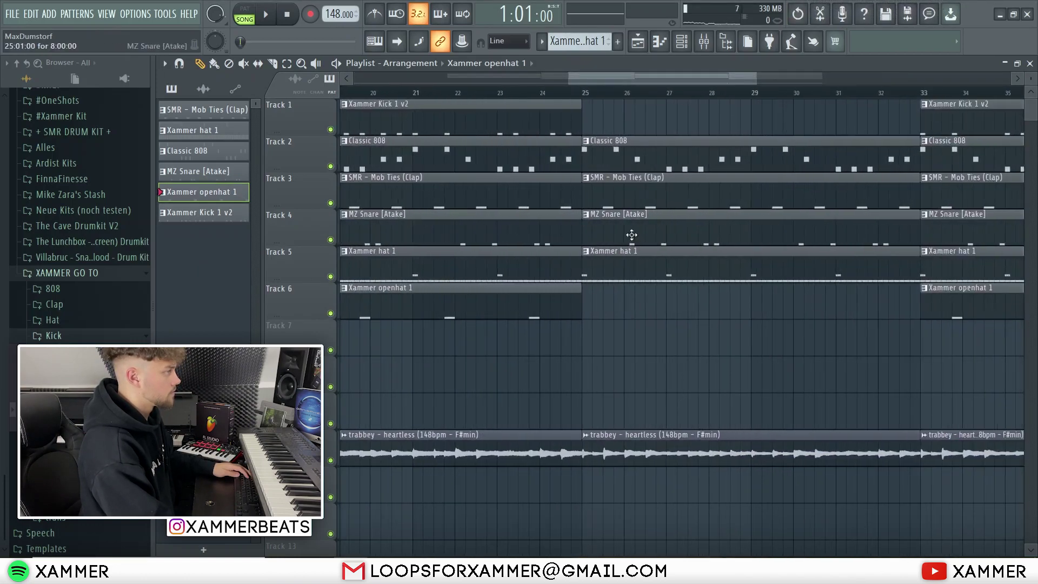
left_click_drag(504, 151, 681, 151)
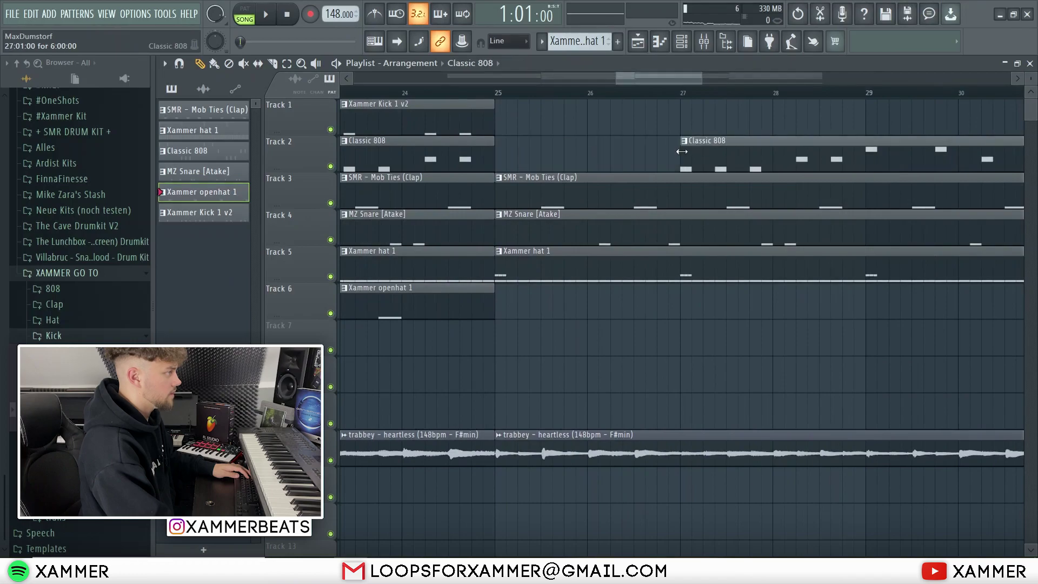
scroll(453, 210, "up", 3)
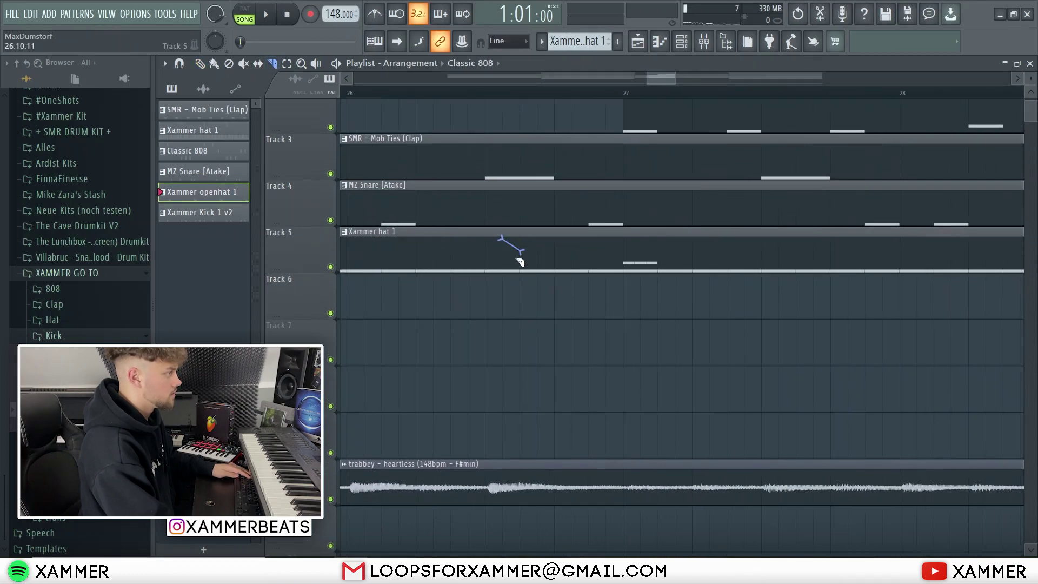
left_click_drag(623, 237, 625, 280)
right_click(664, 316, "ctrl")
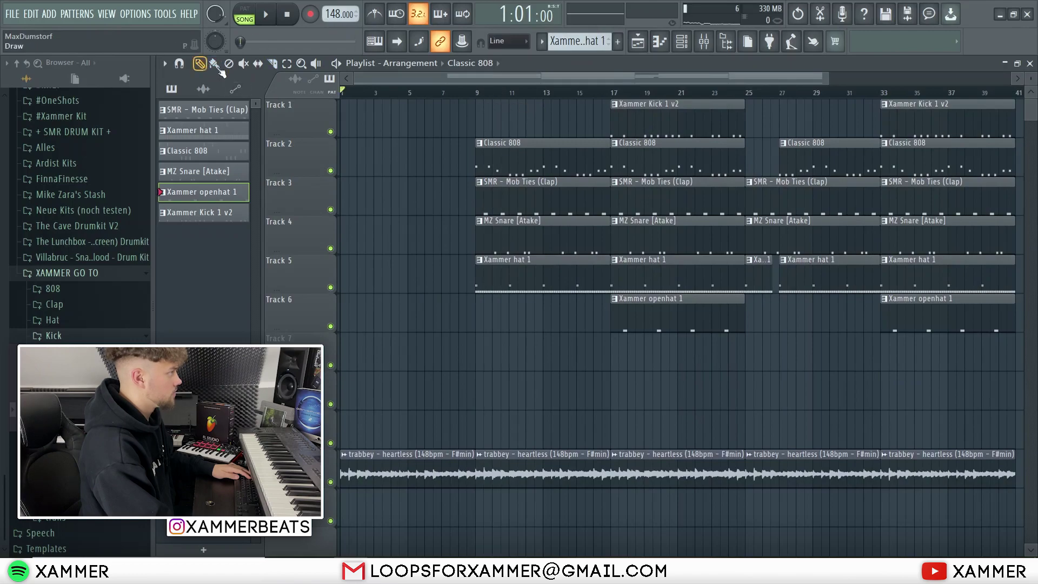
Play the arrangement and set the mixer volumes to -5.9 dB for the 808, -3.4 dB clap, -8.8 dB snare and -7.6 dB hat.
key("space")
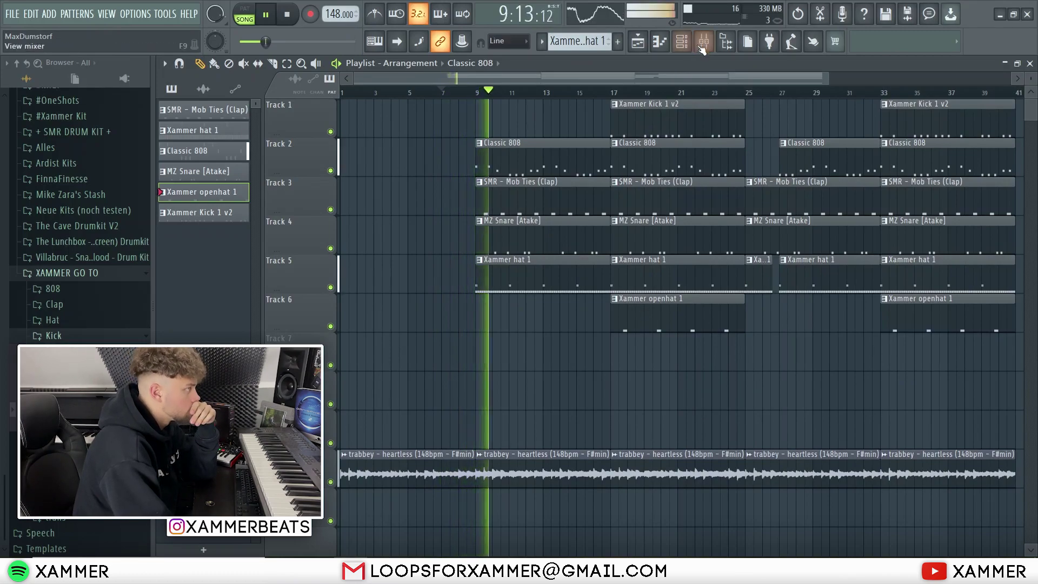
key("F9")
left_click(364, 213)
left_click_drag(320, 251, 364, 225)
left_click(407, 263)
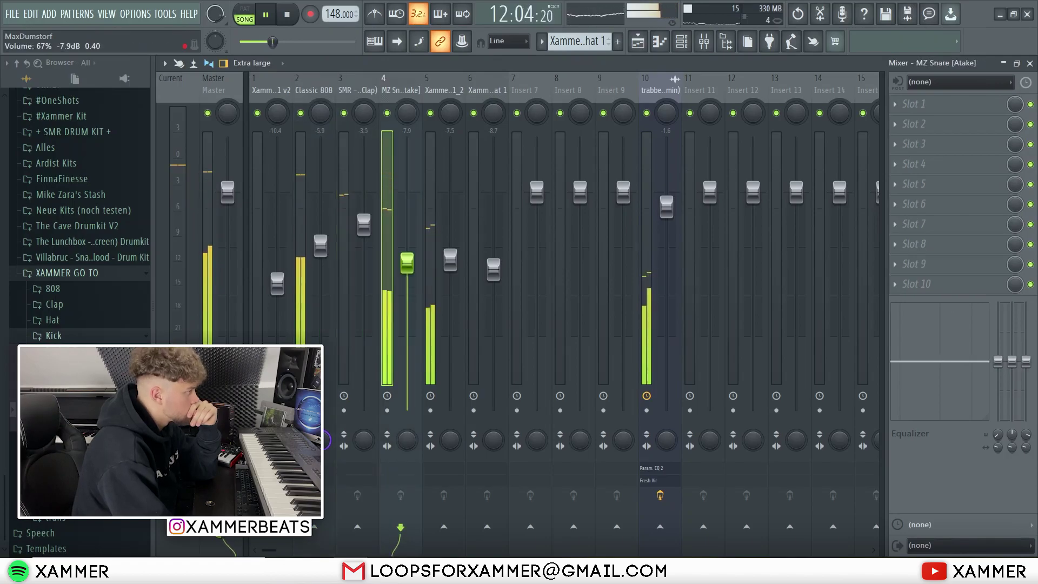
left_click(447, 260)
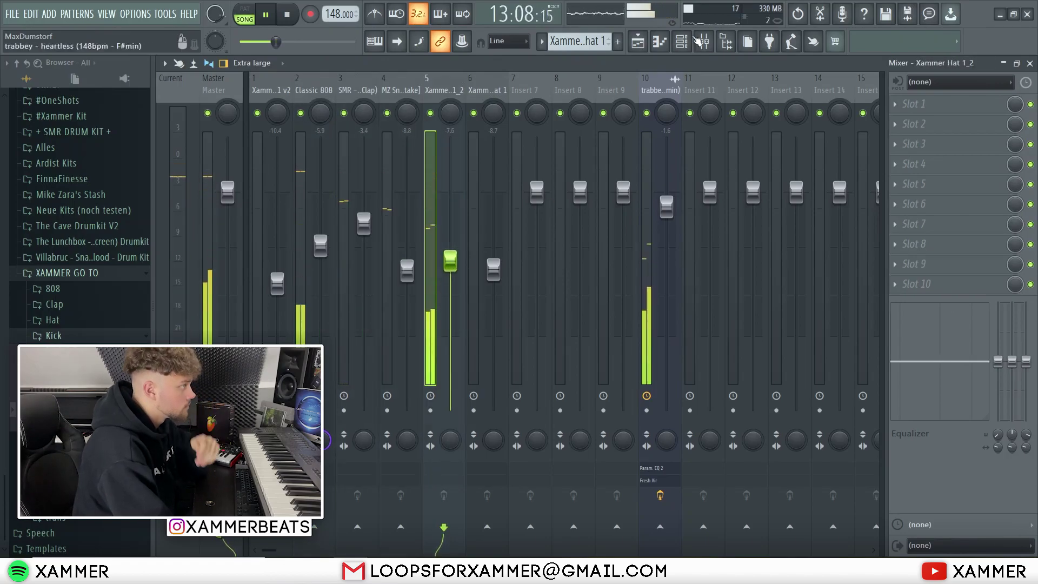
Copy a loop clip to the empty area beyond the arrangement, trim it to start at bar 58 and set the playhead to bar 59.
left_click(660, 42)
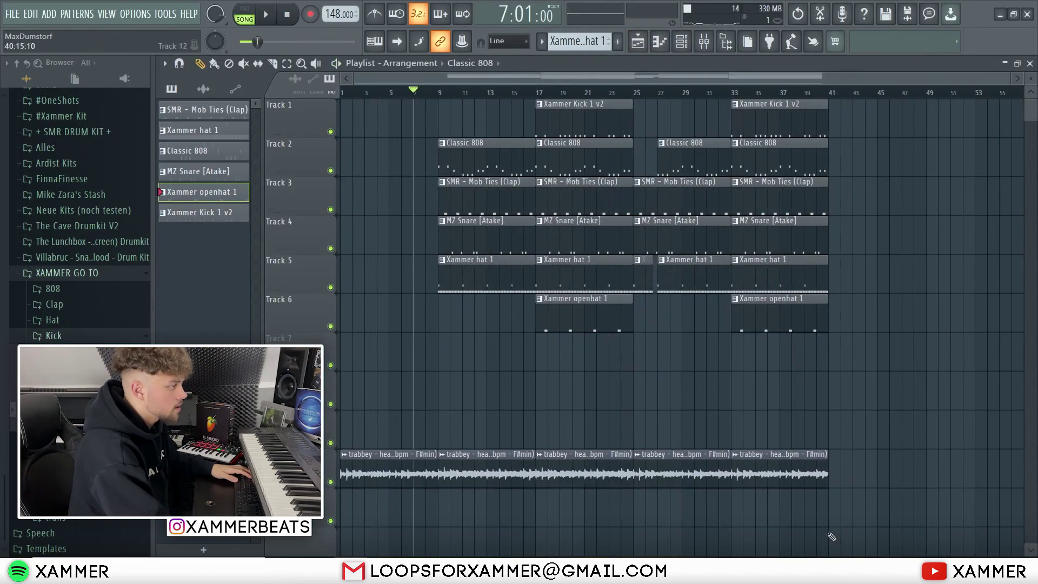
left_click_drag(777, 460, 955, 426)
scroll(705, 431, "down", 1)
left_click_drag(872, 425, 974, 414)
scroll(757, 406, "up", 3)
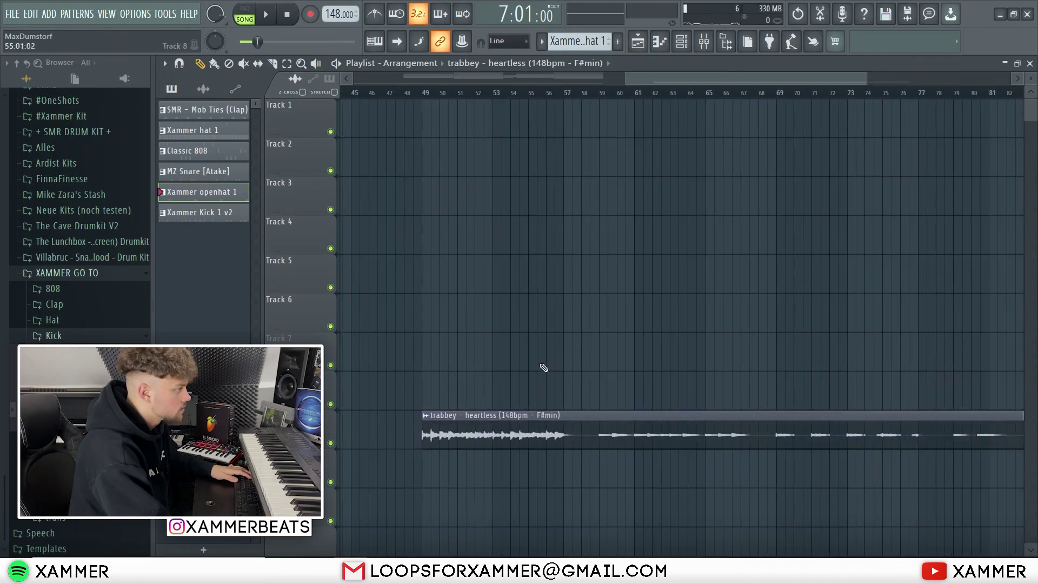
scroll(599, 302, "up", 3)
left_click(582, 94)
scroll(643, 335, "down", 4)
left_click_drag(510, 422, 615, 423)
key("ctrl+z")
scroll(621, 440, "up", 10)
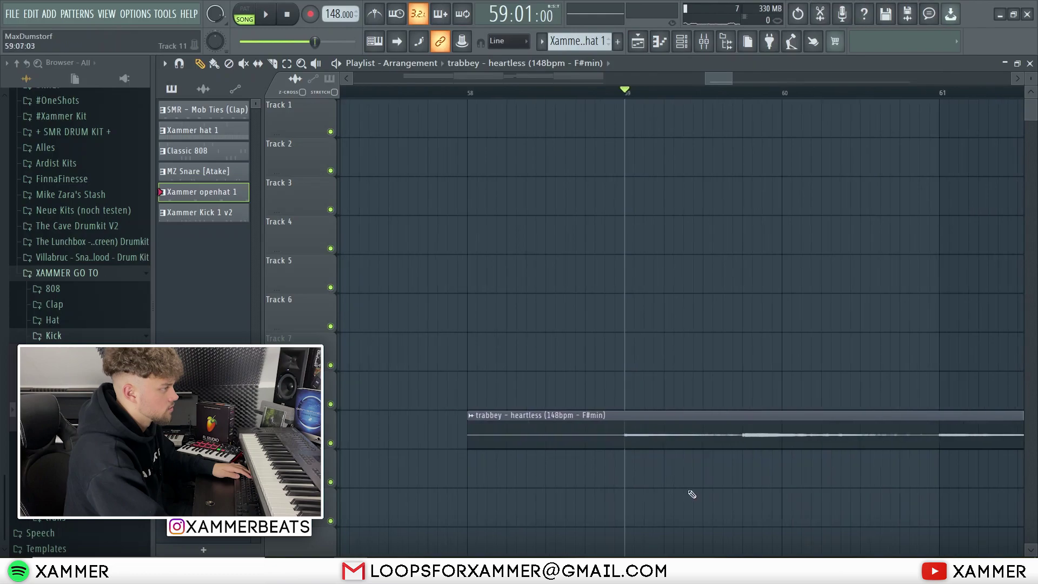
Add Fruity Reeverb 2 and Edison to the loop's mixer insert 10 and record the loop note at bar 59 with its reverb tail.
left_click(705, 43)
left_click(924, 143)
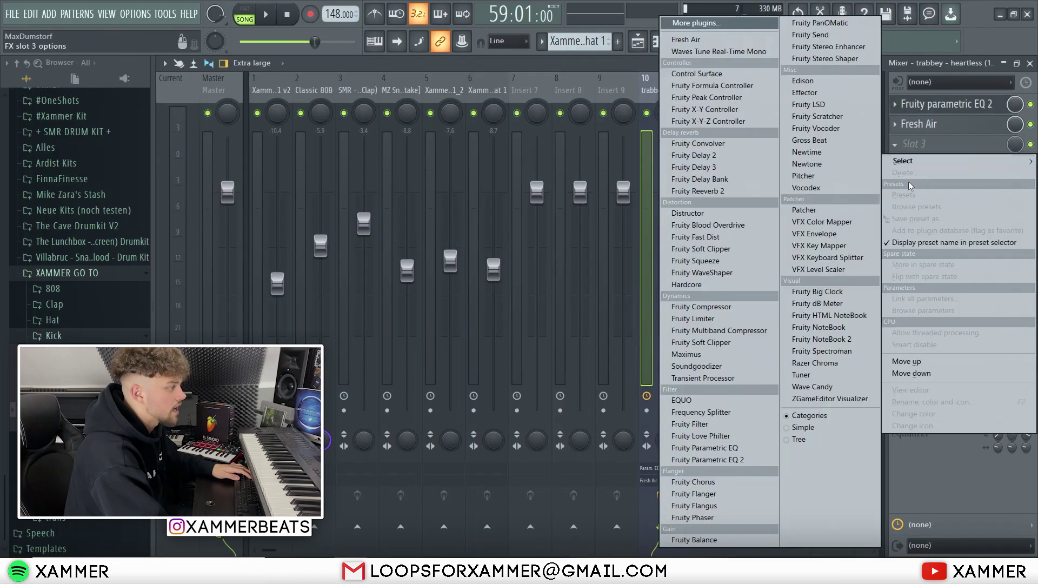
left_click(697, 190)
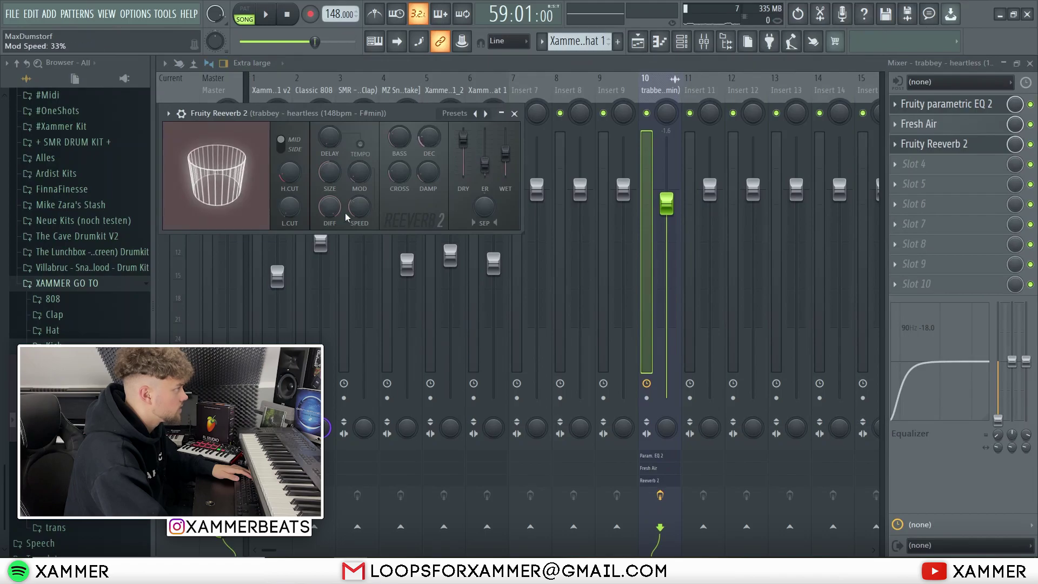
left_click(915, 171)
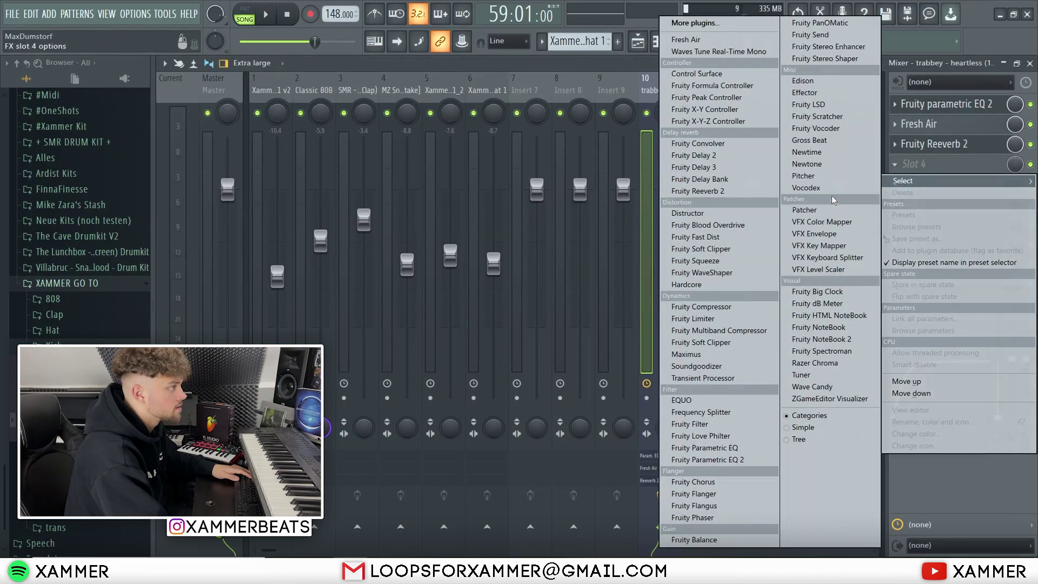
left_click(803, 81)
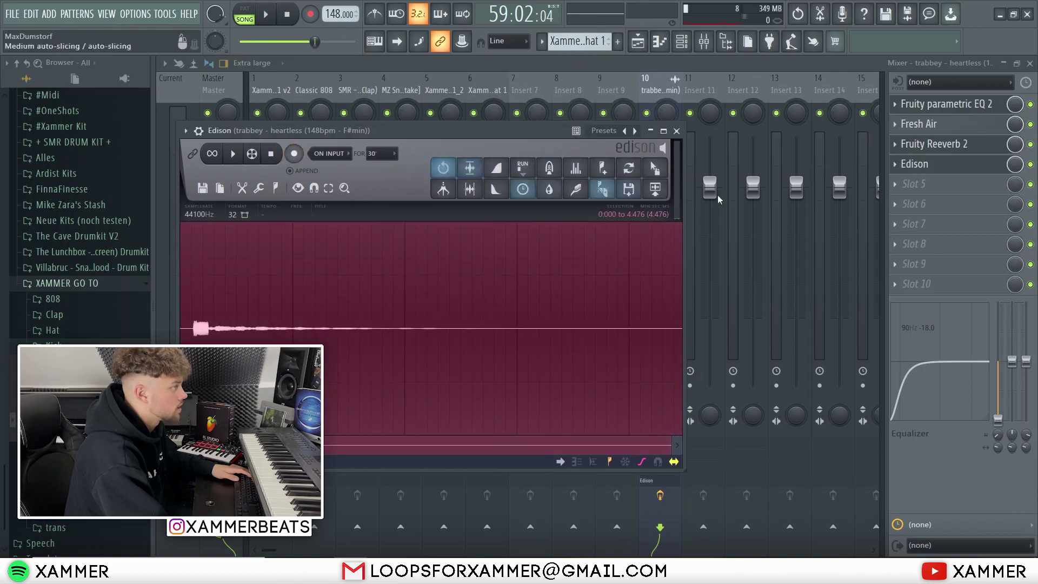
Send the Edison recording to the playlist as an audio clip, close Edison and bypass Fruity Reeverb 2 and Edison on insert 10.
left_click(660, 195)
left_click(681, 91)
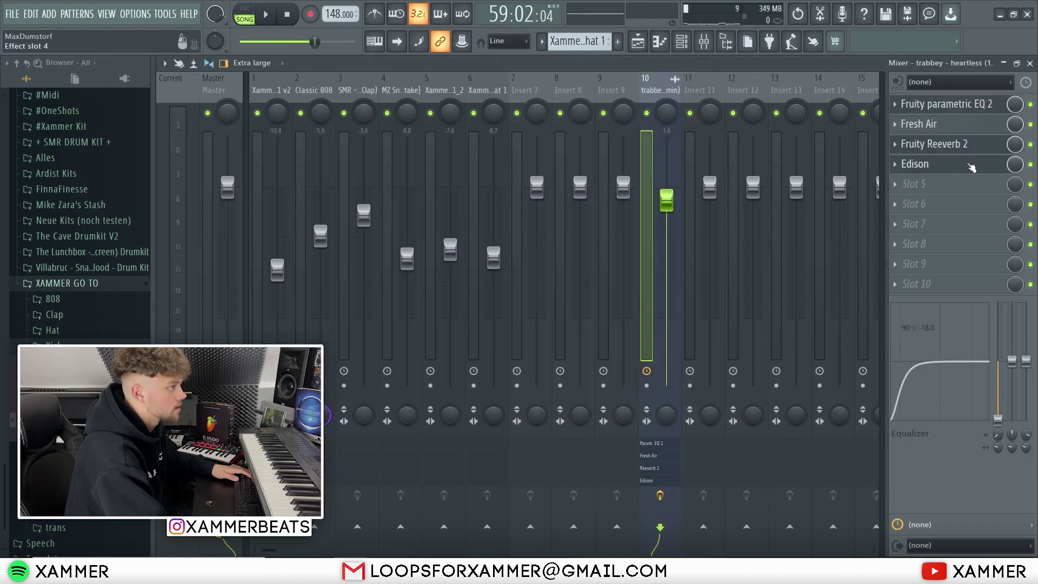
left_click(956, 168)
key("Escape")
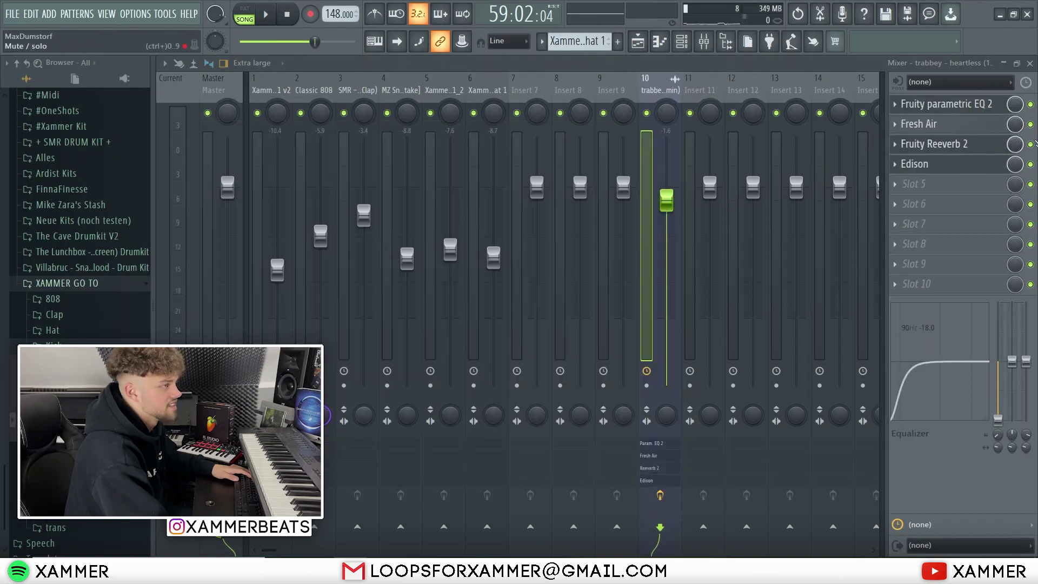
Create a new empty pattern and remove the leftover loop copy at bar 58 from the playlist.
left_click(617, 41)
key("Return")
left_click(638, 42)
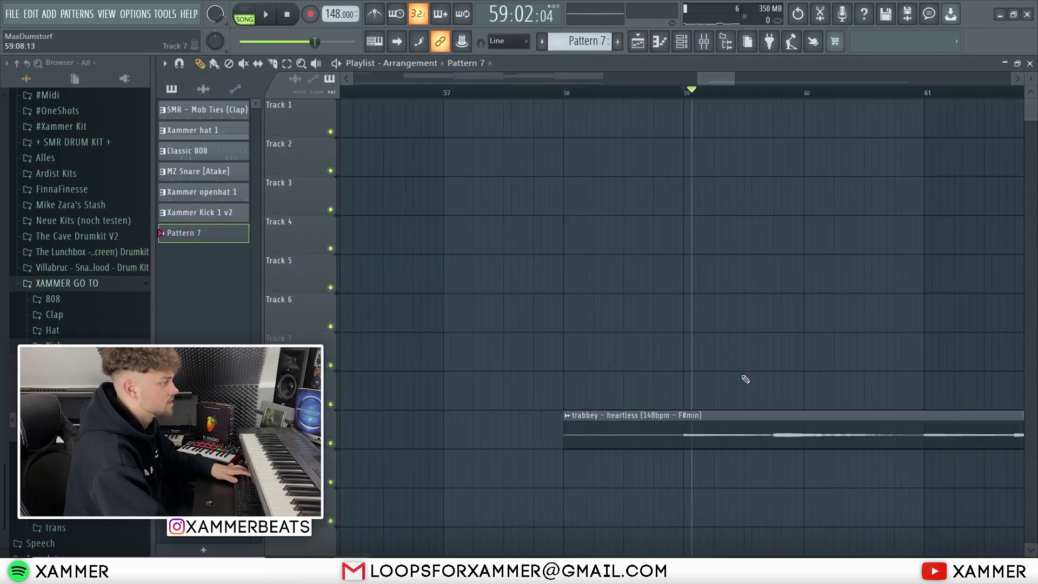
scroll(736, 340, "down", 10)
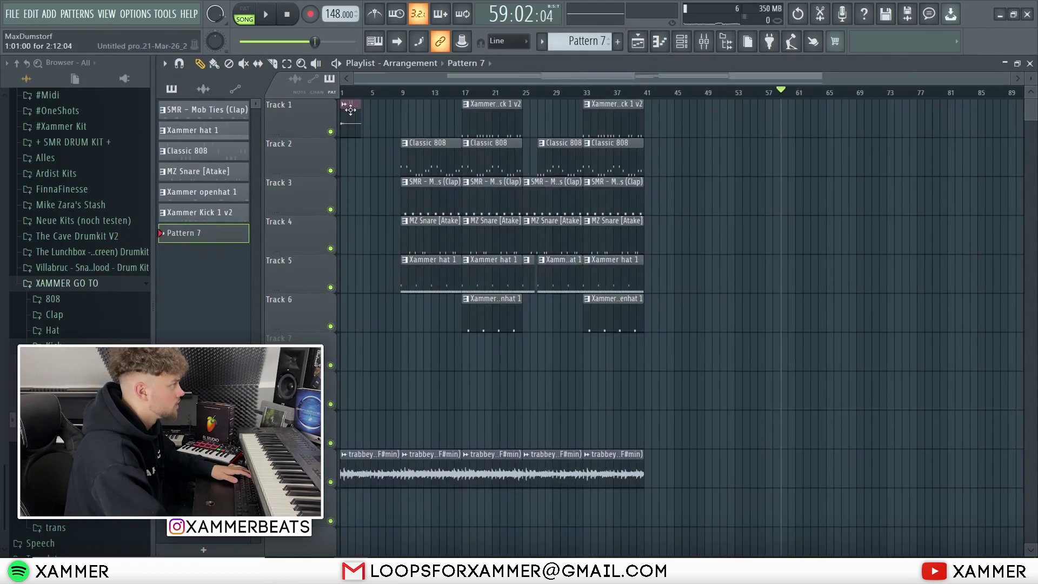
Turn on Normalize and Reverse for the recorded reverb audio clip.
double_click(427, 403)
left_click(452, 325)
left_click(453, 336)
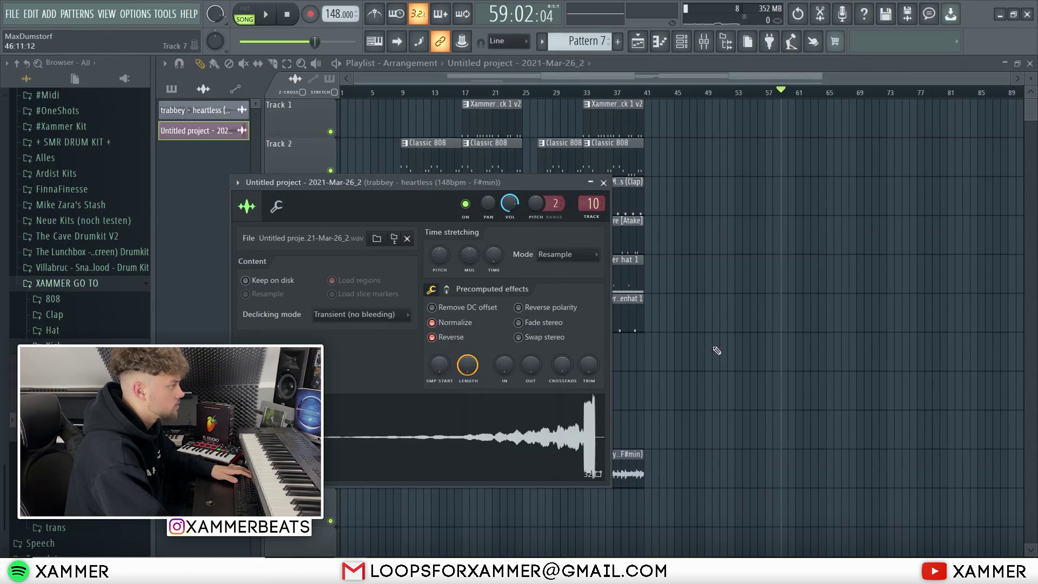
Place the reversed clip on Track 8 leading into the drums and trim off its loud ending so it stops at bar 9.
left_click(732, 352)
right_click(732, 353)
scroll(422, 388, "up", 7)
left_click_drag(851, 385, 604, 366)
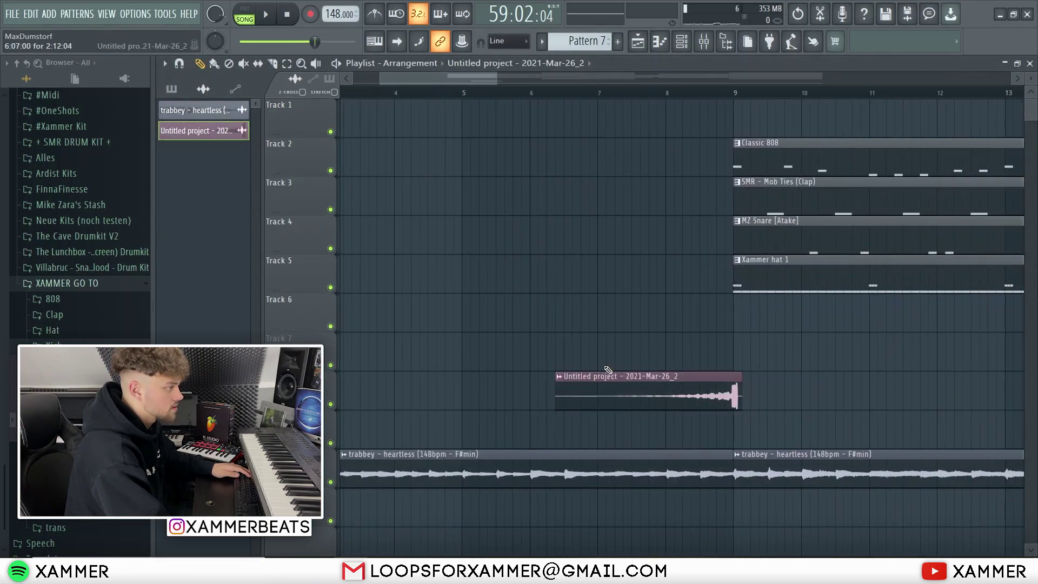
scroll(744, 395, "up", 9)
scroll(886, 363, "down", 1)
scroll(888, 362, "up", 1)
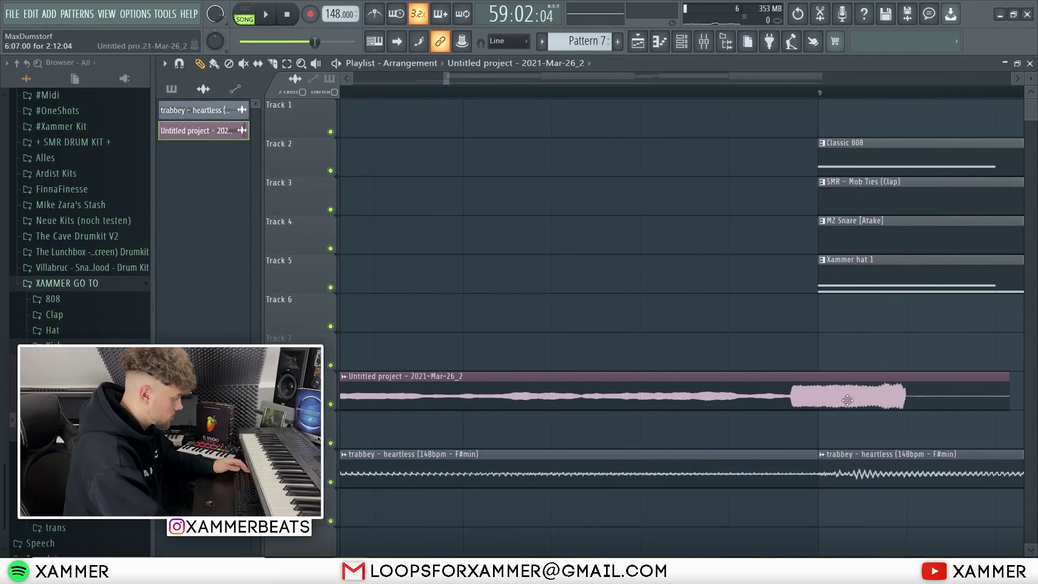
left_click_drag(835, 396, 810, 380)
scroll(890, 400, "down", 3)
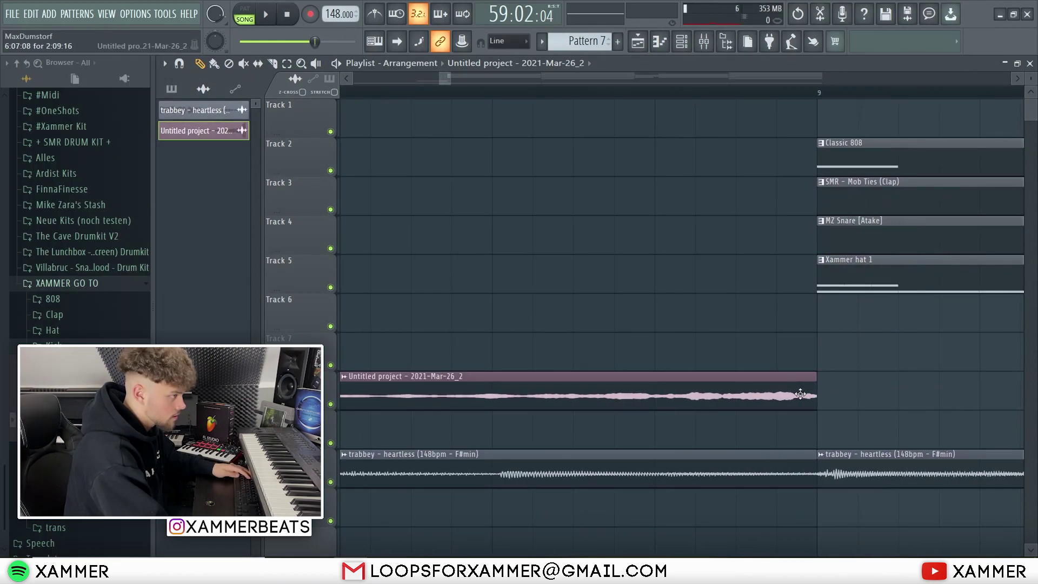
scroll(587, 179, "down", 4)
Play the transition from bar 7, route the reversed clip to mixer insert 7 at -0.8 dB and lower its low EQ band to -18 dB.
left_click(444, 92)
key("space")
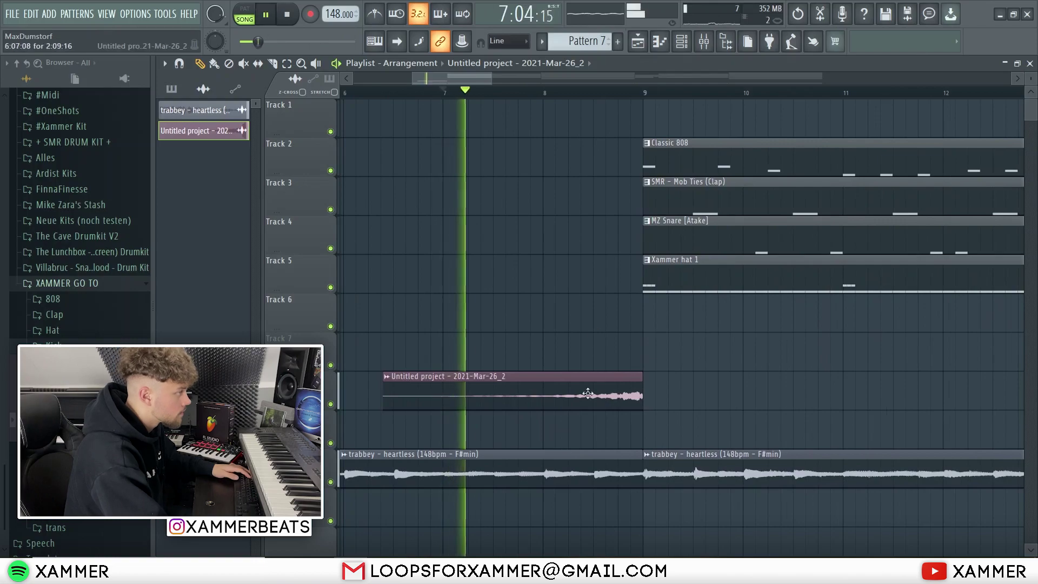
left_click(704, 43)
left_click(530, 93)
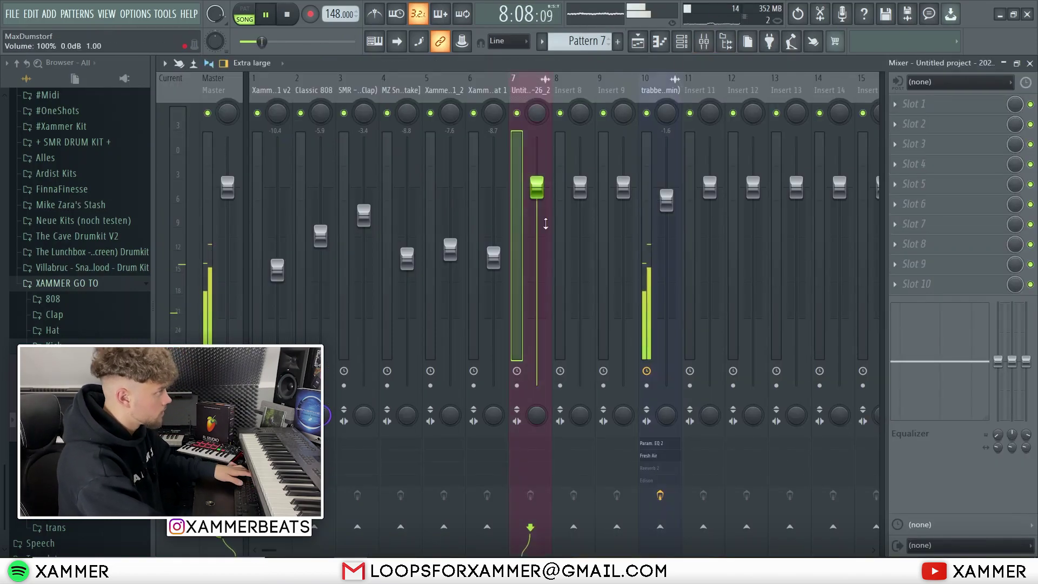
left_click_drag(537, 210, 537, 216)
key("space")
left_click_drag(998, 361, 998, 415)
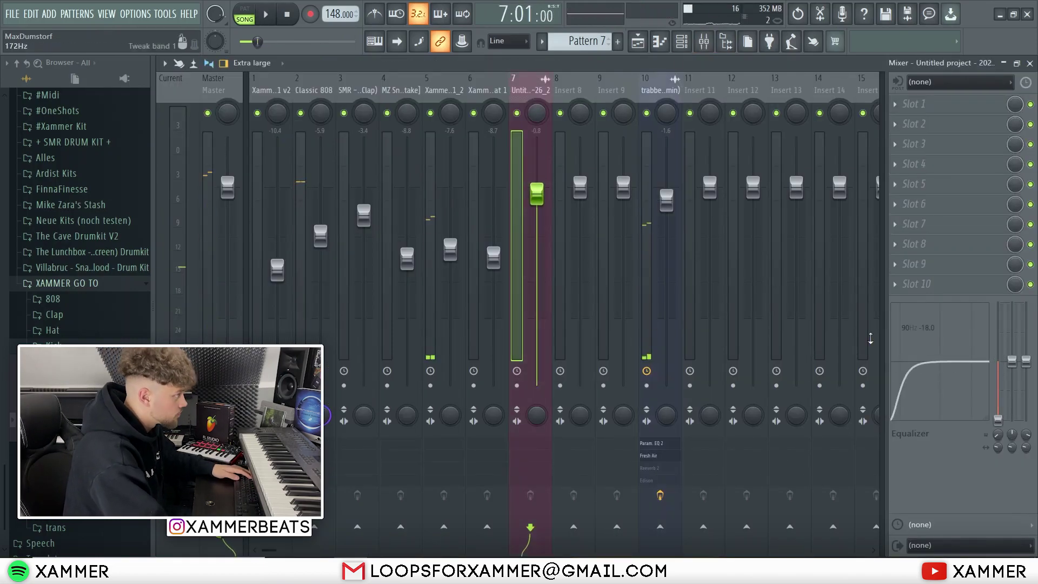
Add Fruity Reeverb 2 to insert 7, cut its high EQ band to -18 dB and lower its fader to -10.4 dB.
left_click(922, 103)
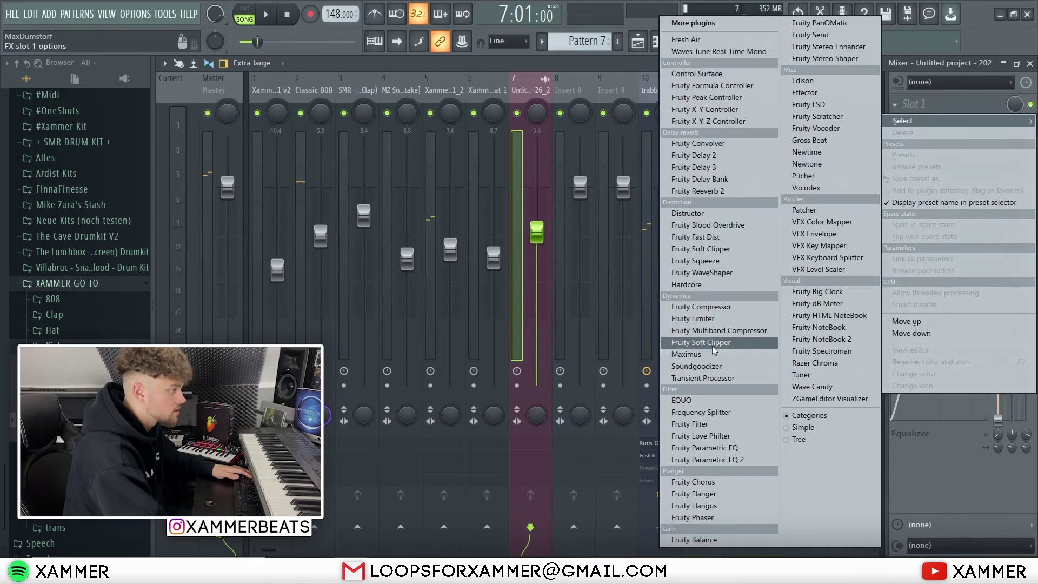
left_click(731, 250)
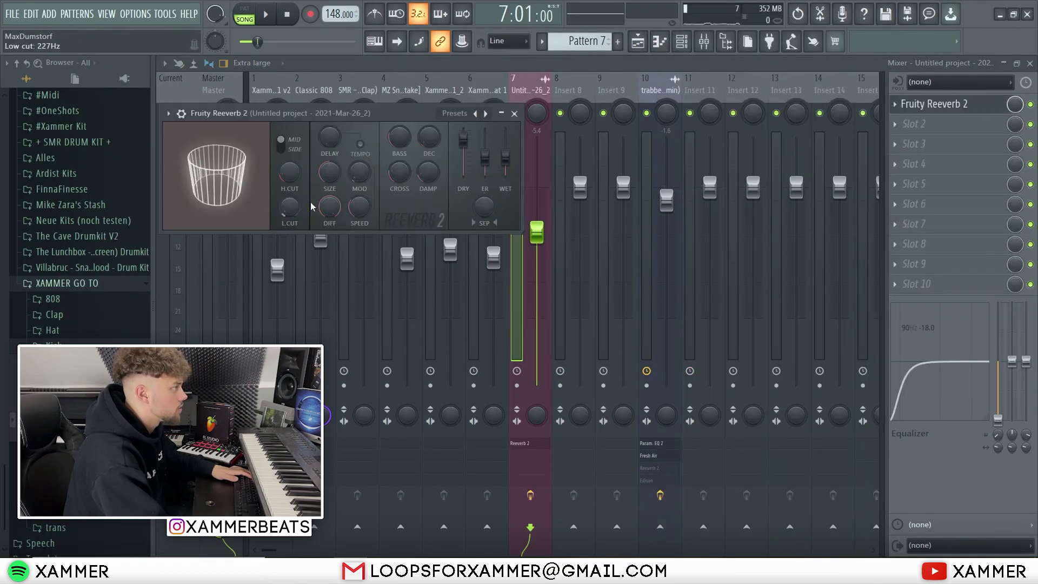
key("space")
left_click_drag(537, 233, 537, 238)
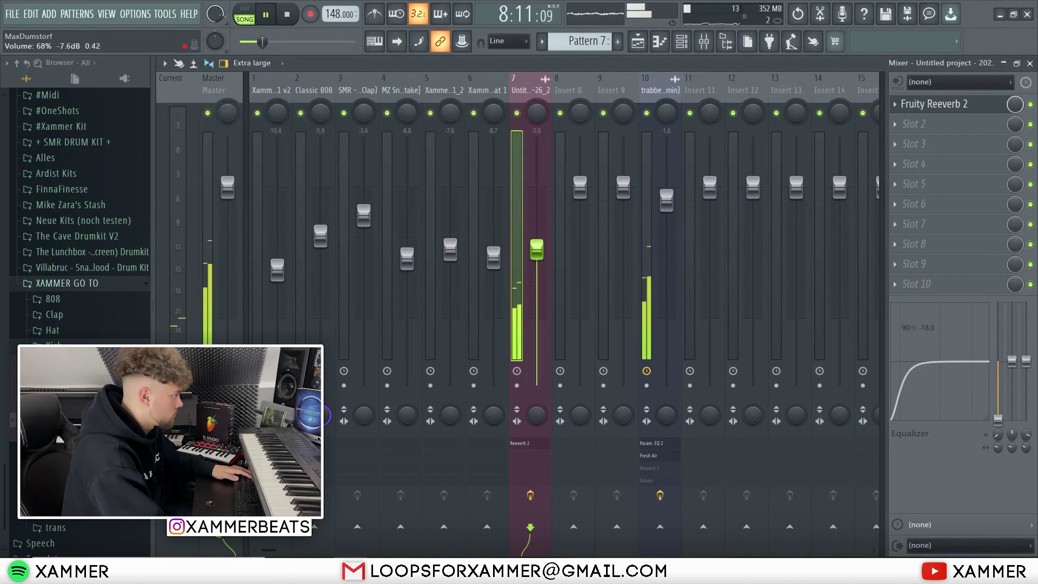
key("space")
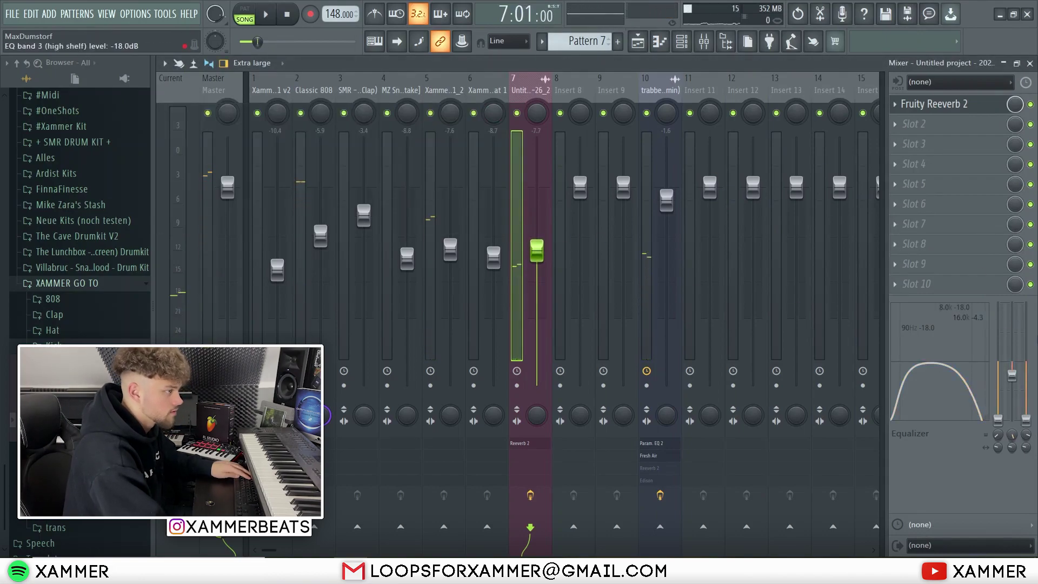
left_click_drag(974, 410, 985, 407)
left_click_drag(536, 251, 537, 269)
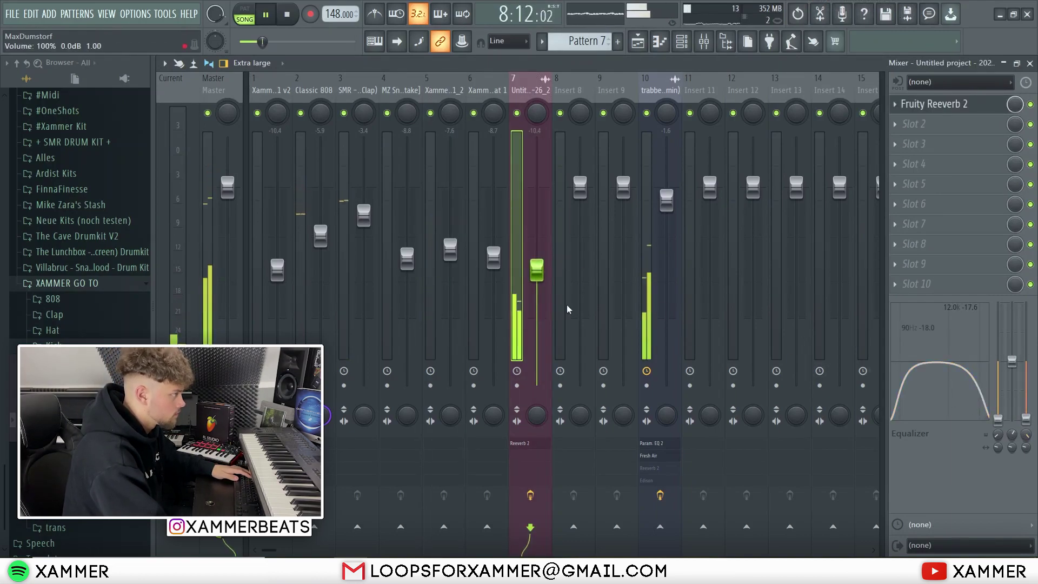
Balance the mixer levels with the hat on insert 5 at -8.2 dB, the clap at -3.0 dB and the reversed clip at -9.7 dB.
left_click_drag(451, 251, 451, 253)
left_click_drag(536, 270, 536, 265)
left_click_drag(364, 216, 363, 213)
left_click_drag(450, 253, 462, 262)
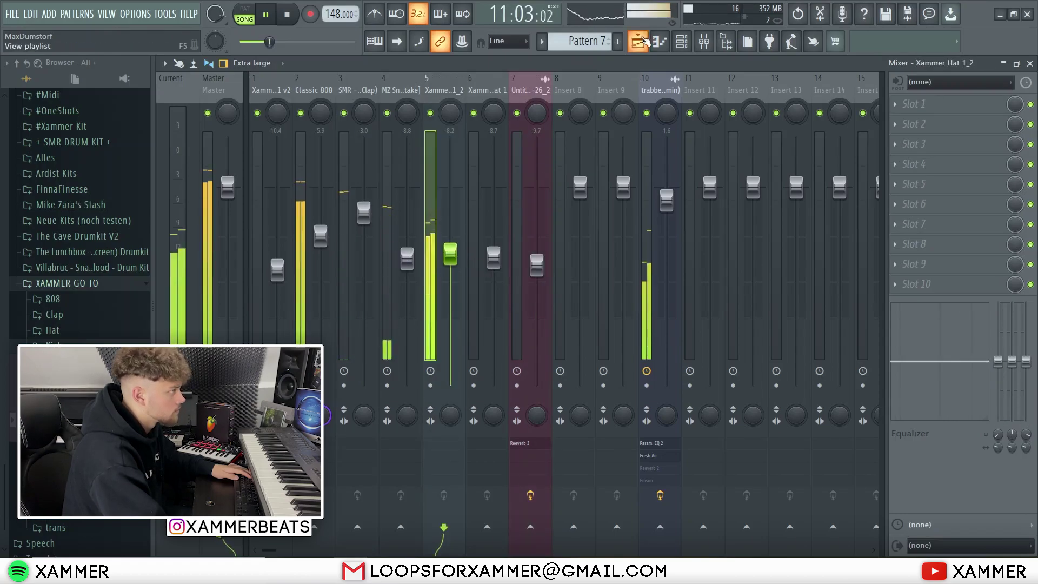
Stop playback and delete every note after the first two bars of the Xammer hat 1 pattern, starting from its bar 9 clip.
key("F5")
key("space")
left_click(632, 93)
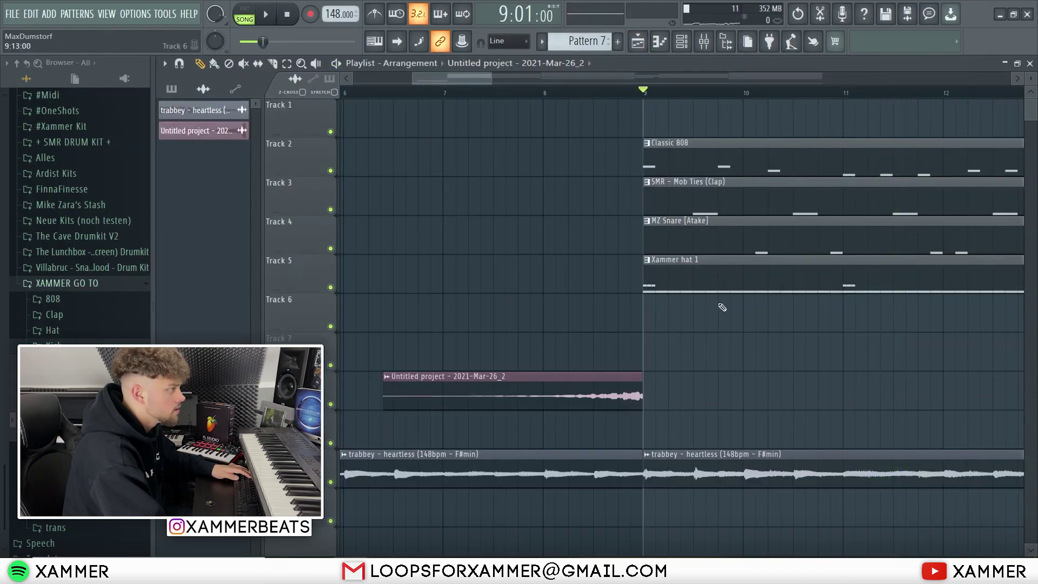
double_click(716, 292)
left_click_drag(813, 367, 341, 169)
key("Delete")
Lower the velocity of every second C5 note in the remaining two bars of Xammer hat 1.
scroll(278, 273, "up", 5)
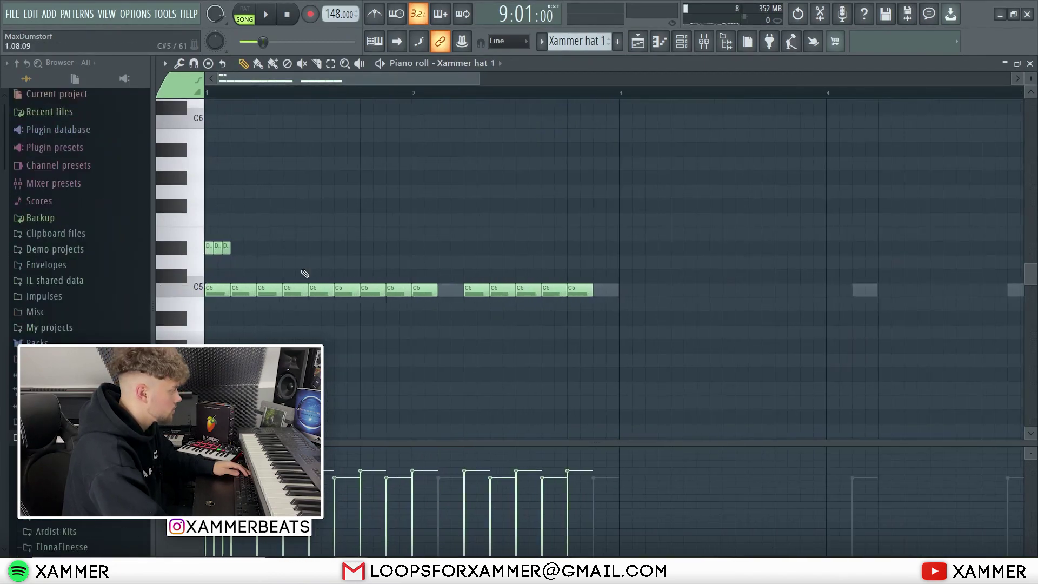
scroll(209, 294, "up", 2)
scroll(310, 292, "down", 3)
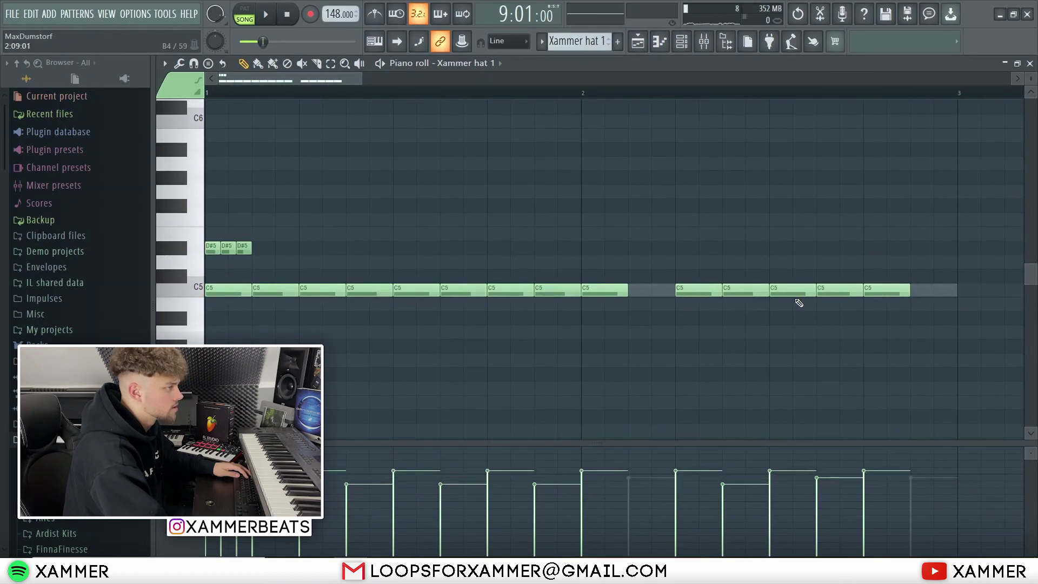
scroll(394, 319, "down", 4)
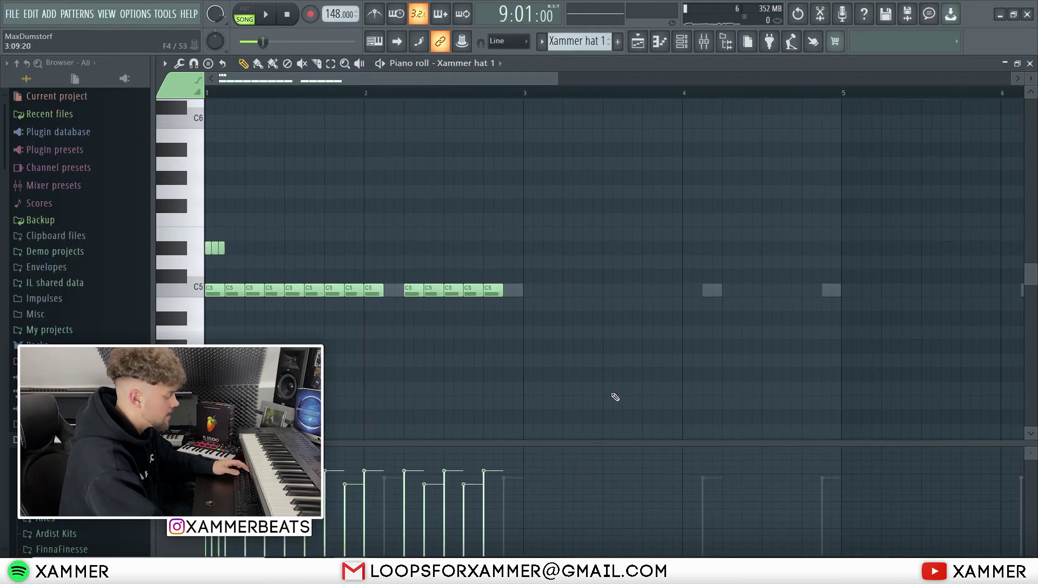
Slightly lower the note velocities of Xammer hat 1 #2 and return to the notes of Xammer hat 1.
left_click(500, 63)
left_click(502, 157)
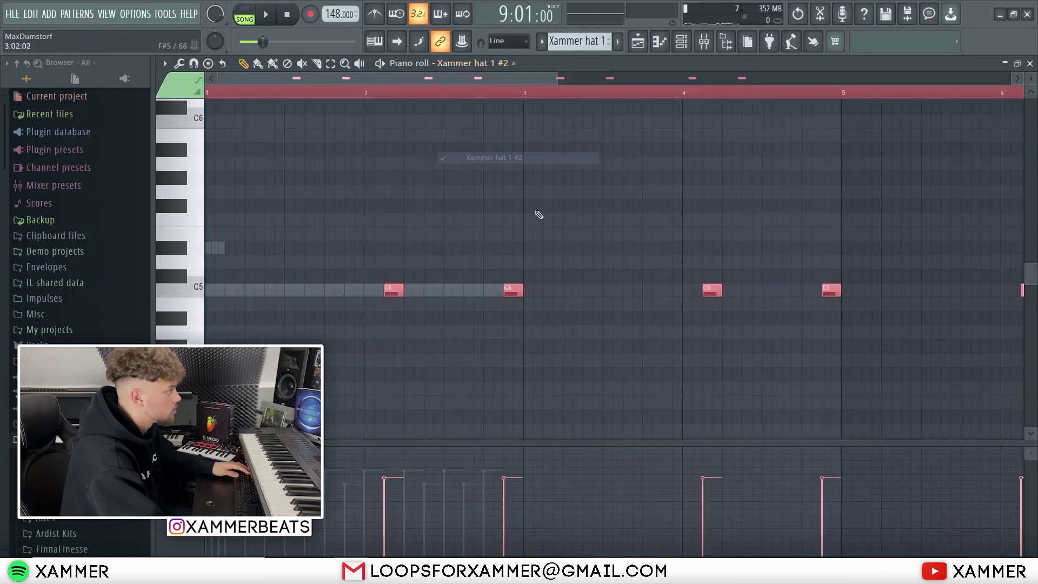
left_click(500, 63)
left_click(500, 146)
Duplicate the two-bar Xammer hat 1 notes until the pattern fills eight bars.
double_click(294, 94)
left_click_drag(382, 273, 179, 93)
left_click_drag(433, 348, 162, 262)
key("ctrl+b")
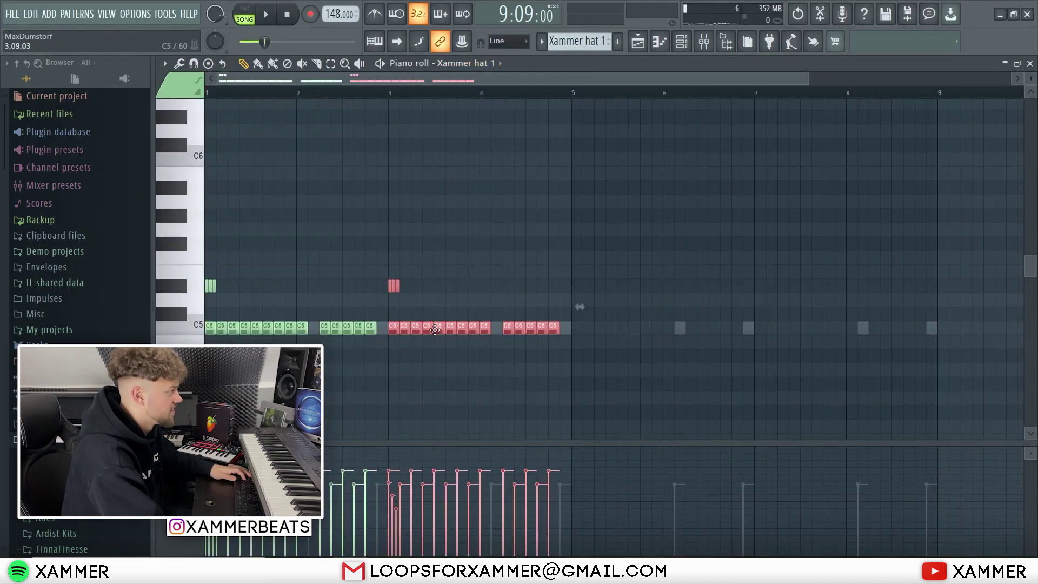
scroll(557, 357, "down", 2)
key("ctrl+b")
Play the drop and fine-tune the mixer faders: Classic 808 at -5.8 dB, clap at -2.8 dB and hat at -7.9 dB.
key("space")
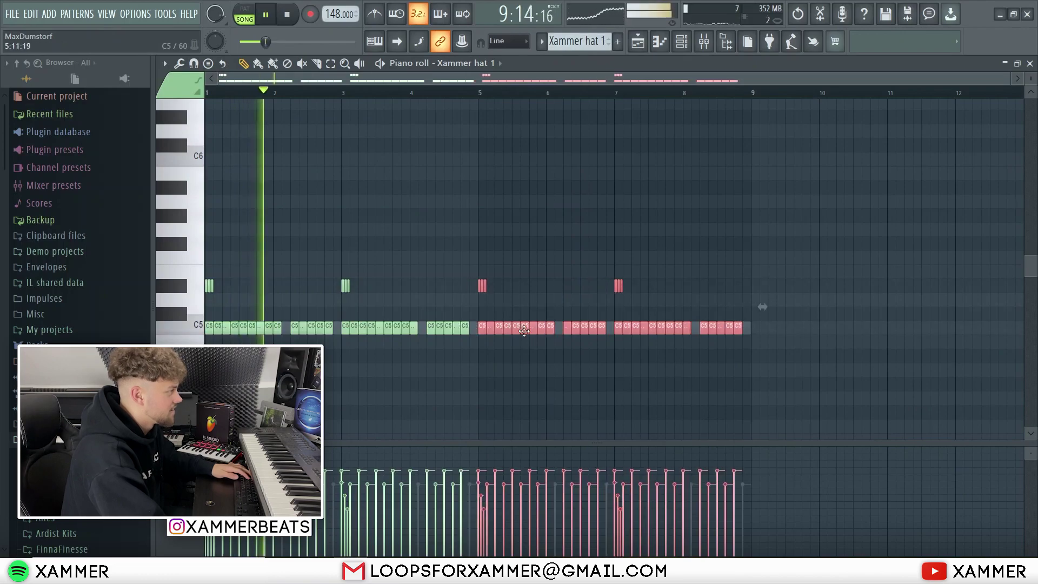
key("F9")
left_click_drag(450, 257, 452, 259)
left_click(407, 260)
left_click_drag(364, 214, 321, 235)
left_click(407, 259)
left_click(450, 252)
left_click(407, 260)
left_click(363, 211)
left_click(364, 211)
left_click(451, 253)
left_click(363, 212)
left_click(407, 258)
left_click_drag(364, 212, 364, 214)
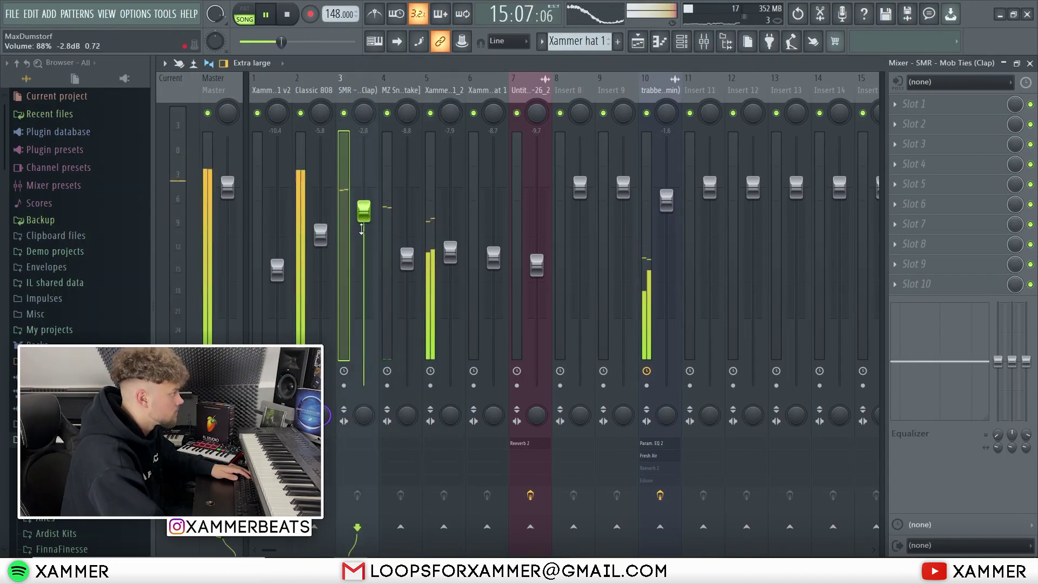
left_click(322, 238)
Lower the kick to -12.4 dB and the open hat to -9.9 dB, and raise the kick's high EQ band to 1.2 dB.
left_click(639, 49)
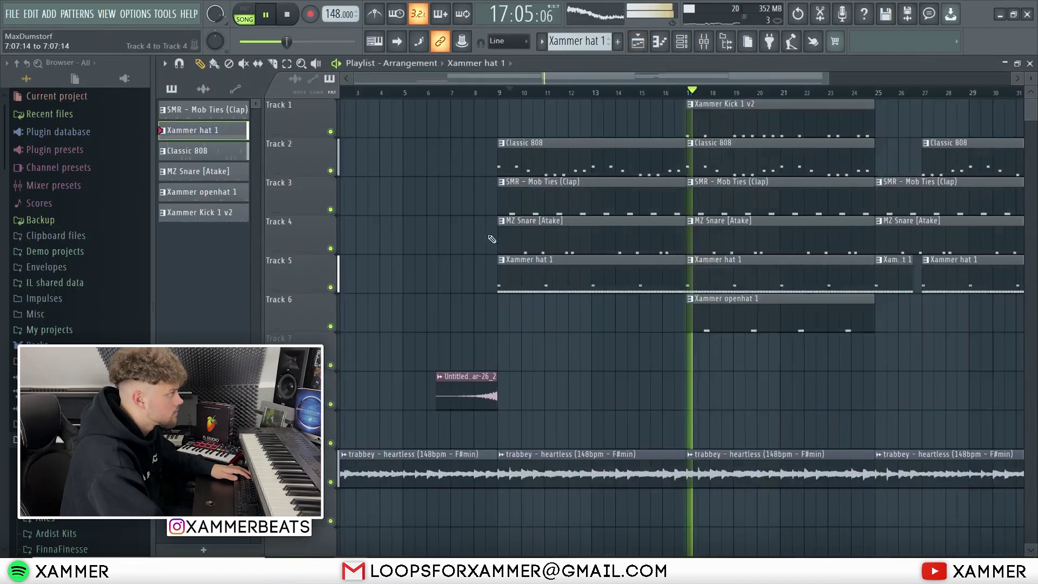
left_click(703, 41)
left_click_drag(285, 272, 281, 284)
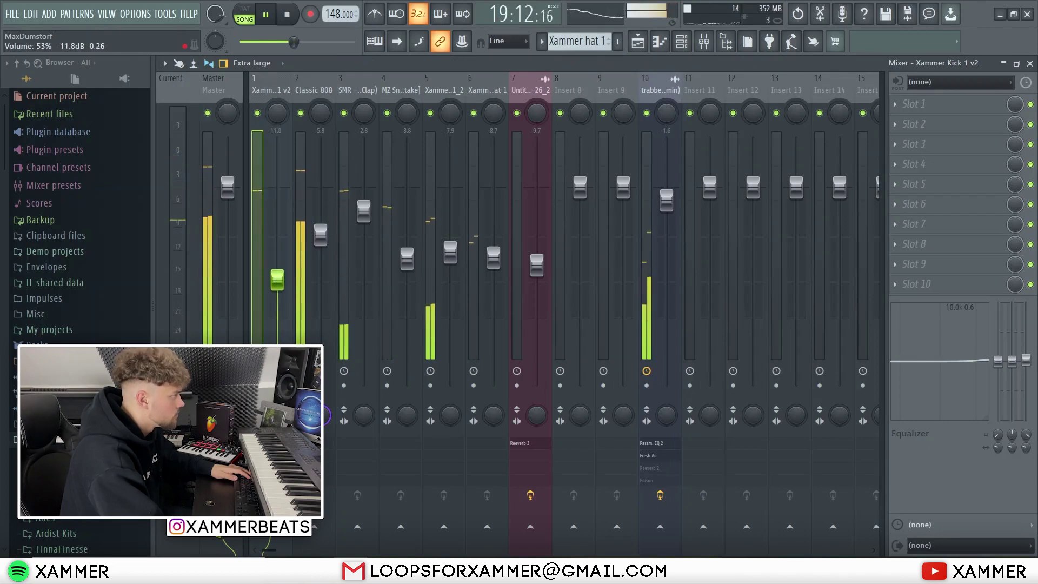
left_click_drag(493, 259, 493, 267)
left_click_drag(278, 280, 277, 284)
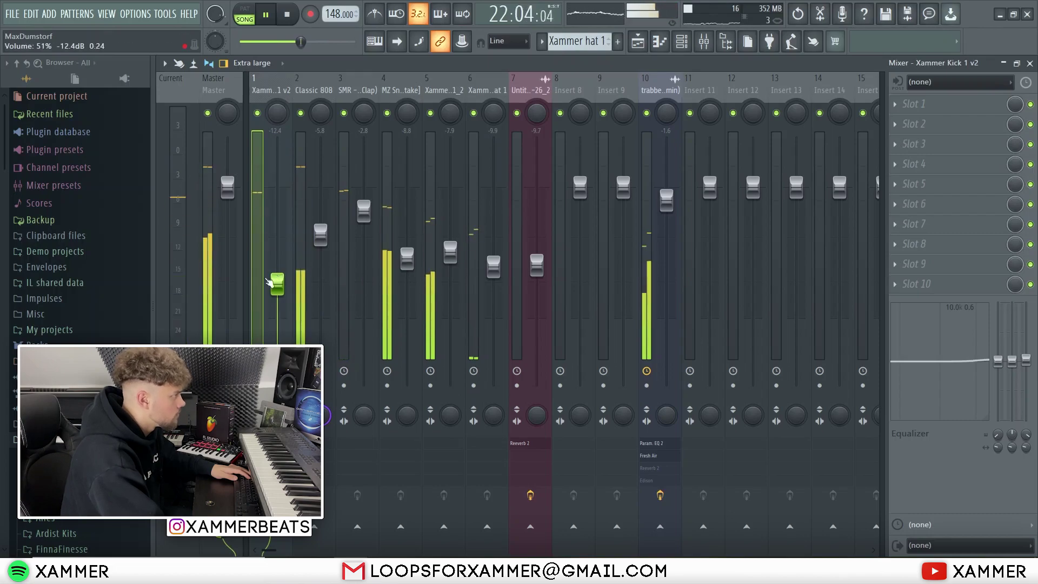
left_click_drag(1027, 361, 977, 360)
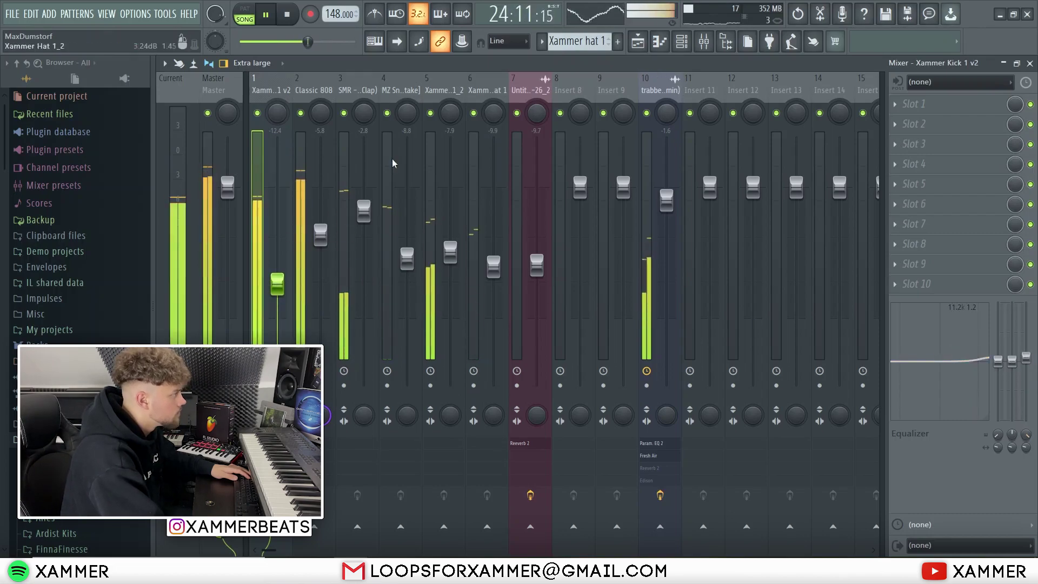
left_click(645, 41)
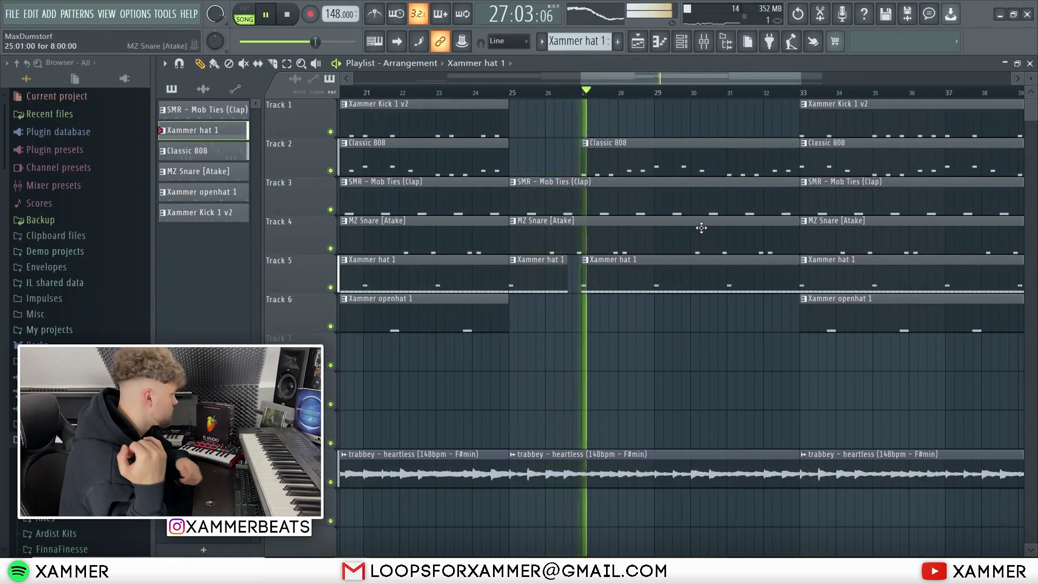
scroll(701, 227, "down", 3)
scroll(776, 346, "up", 3)
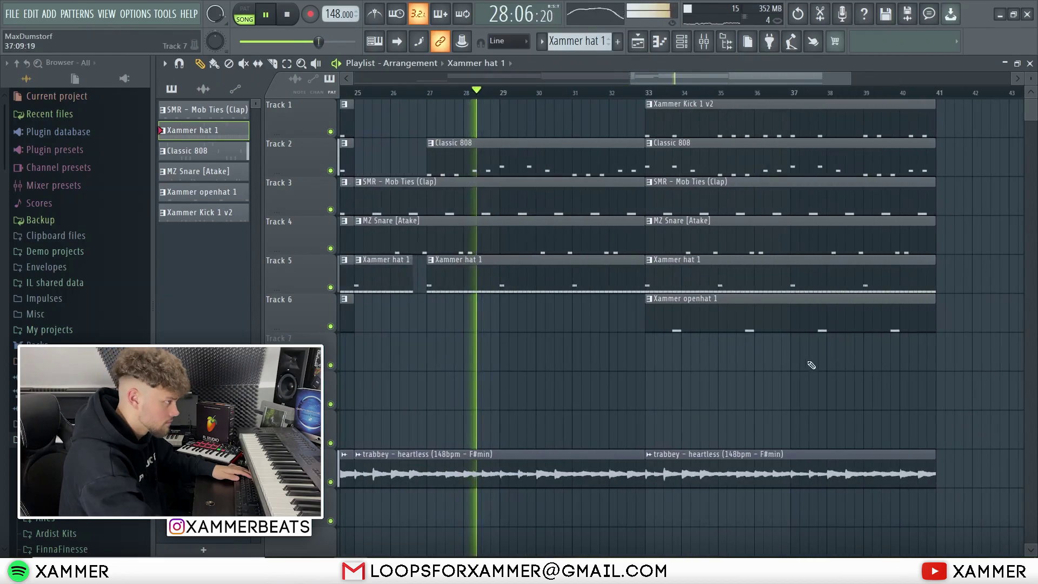
left_click(767, 316)
left_click(719, 382)
right_click(773, 383)
scroll(773, 382, "down", 3)
key("space")
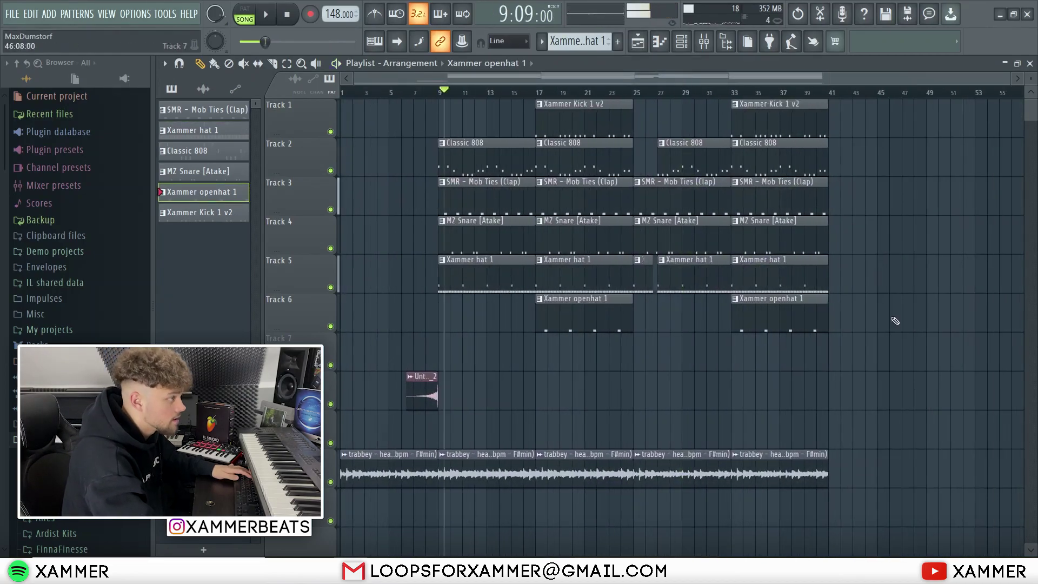
Shorten the kick, Classic 808 and hat clips that start at bar 33 so they end at bar 39.
scroll(655, 292, "up", 5)
left_click_drag(600, 266, 451, 258)
scroll(479, 211, "up", 2)
left_click_drag(573, 162, 460, 96, "ctrl")
Copy the drum and loop clips of bars 9 to 25 to the end of the arrangement, starting at bar 41.
scroll(476, 189, "down", 5)
left_click_drag(584, 527, 464, 103, "ctrl")
left_click_drag(461, 153, 849, 165, "shift")
Place a Xammer openhat 1 clip on Track 7 starting at bar 20.
left_click(749, 341)
right_click(811, 341)
scroll(827, 340, "down", 1)
scroll(828, 340, "up", 1)
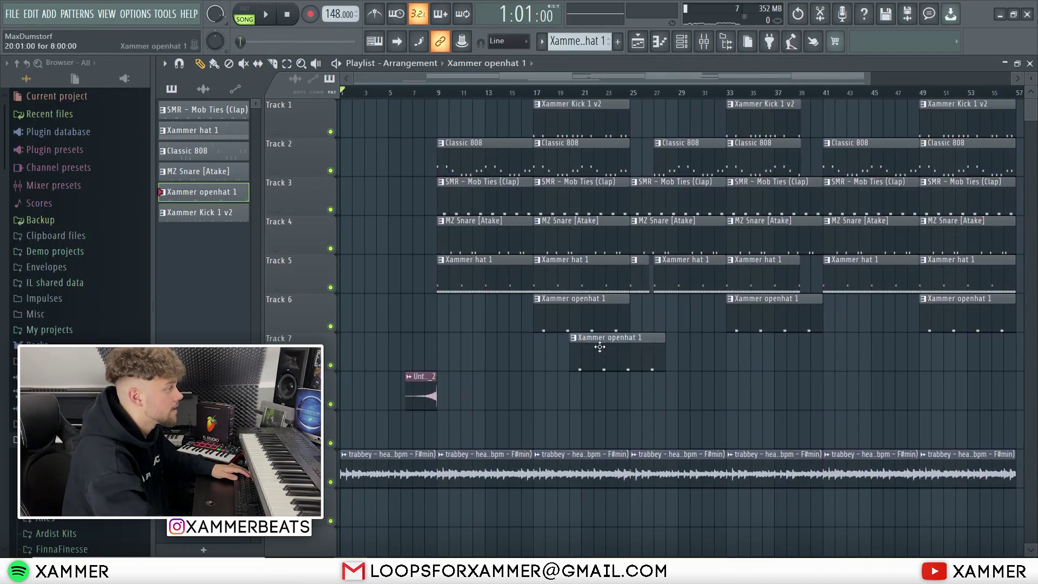